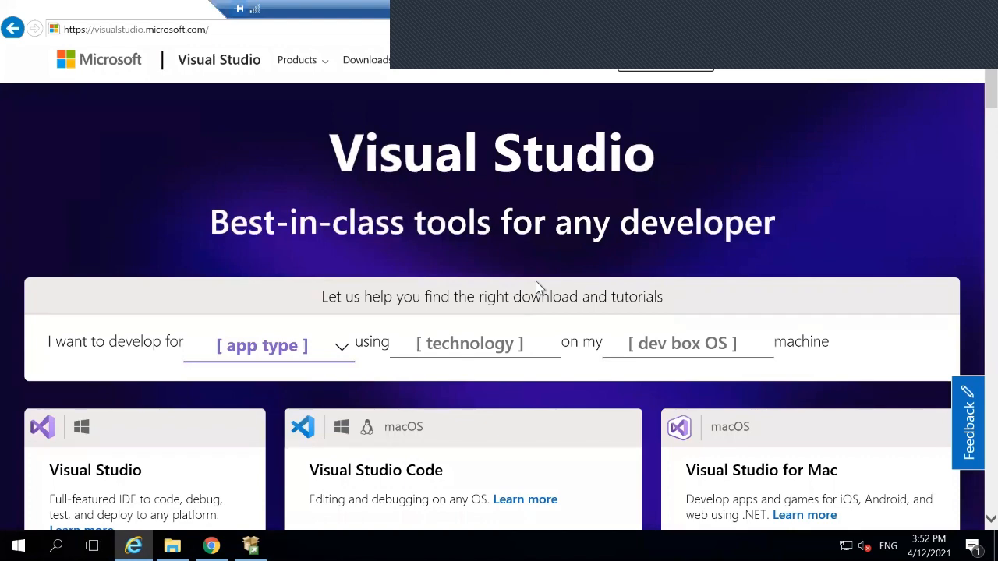
- Close the Internet Explorer and Chrome windows so only the server desktop remains
click(971, 10)
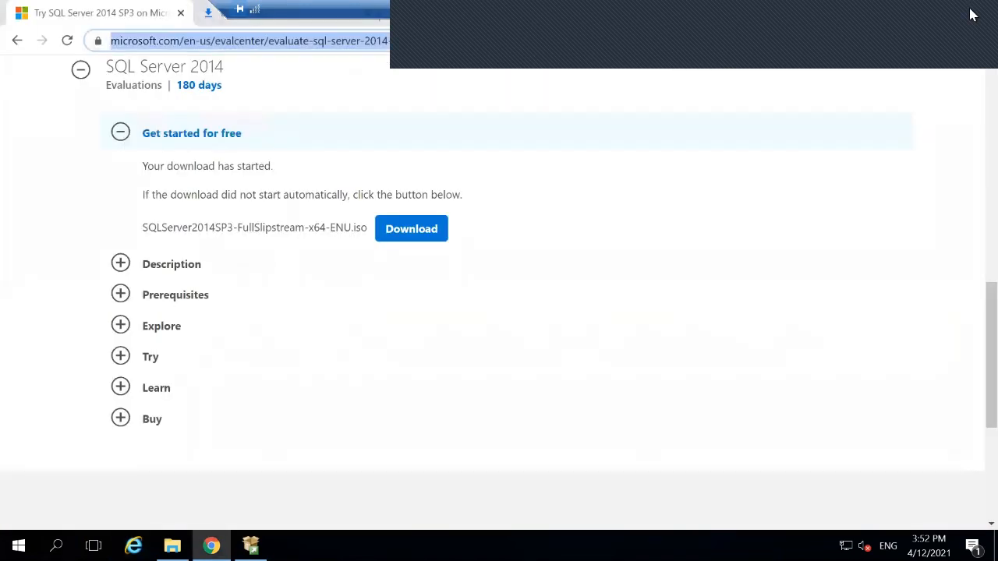
click(971, 10)
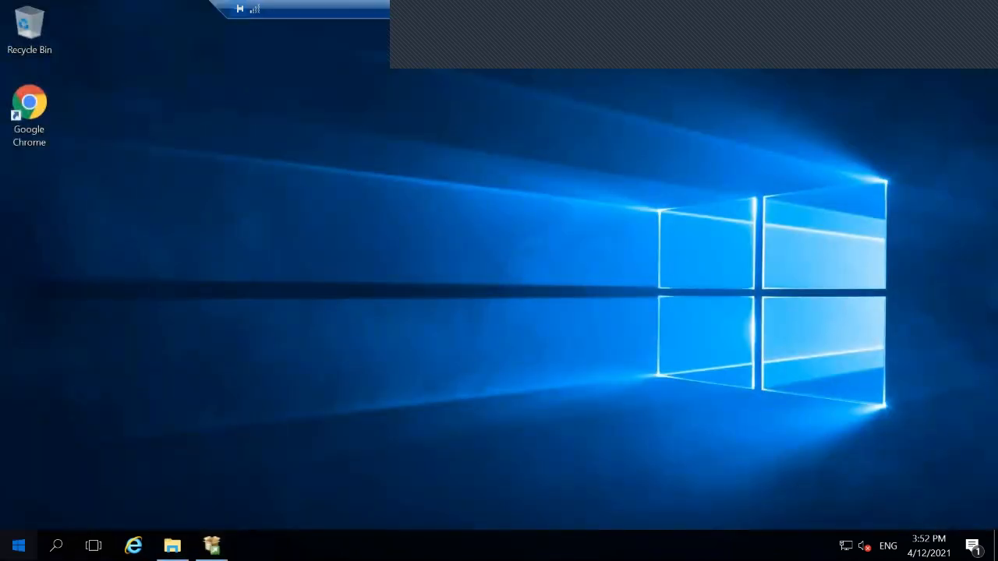
- Expand the Microsoft SQL Server 2014 folder in the Start menu's program list
click(18, 546)
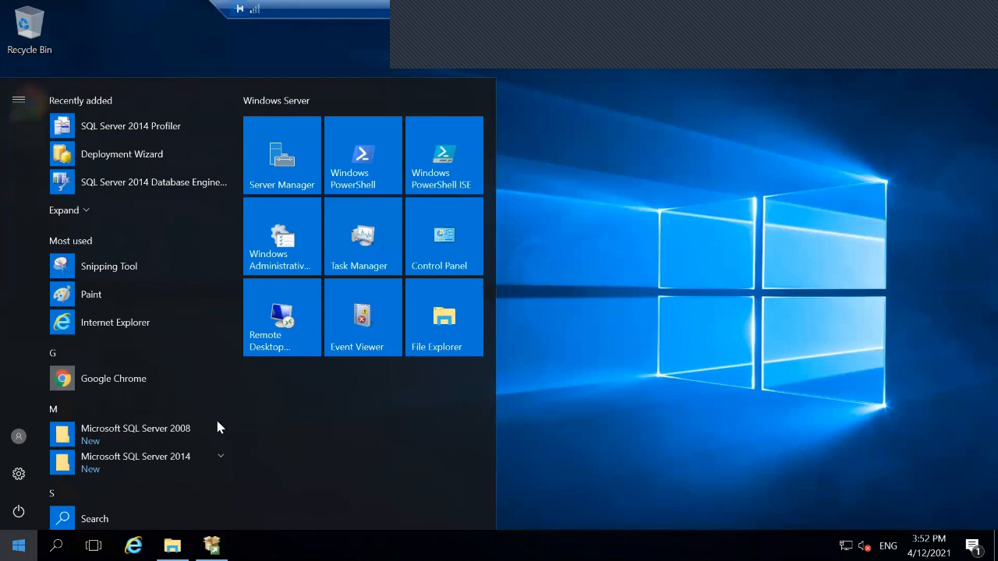
click(182, 463)
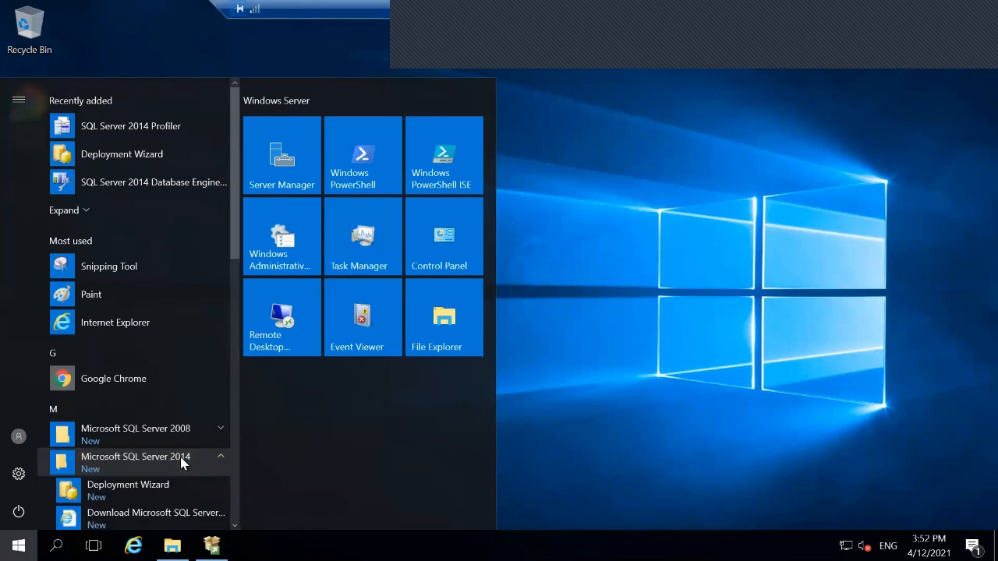
scroll(183, 512, down, 3)
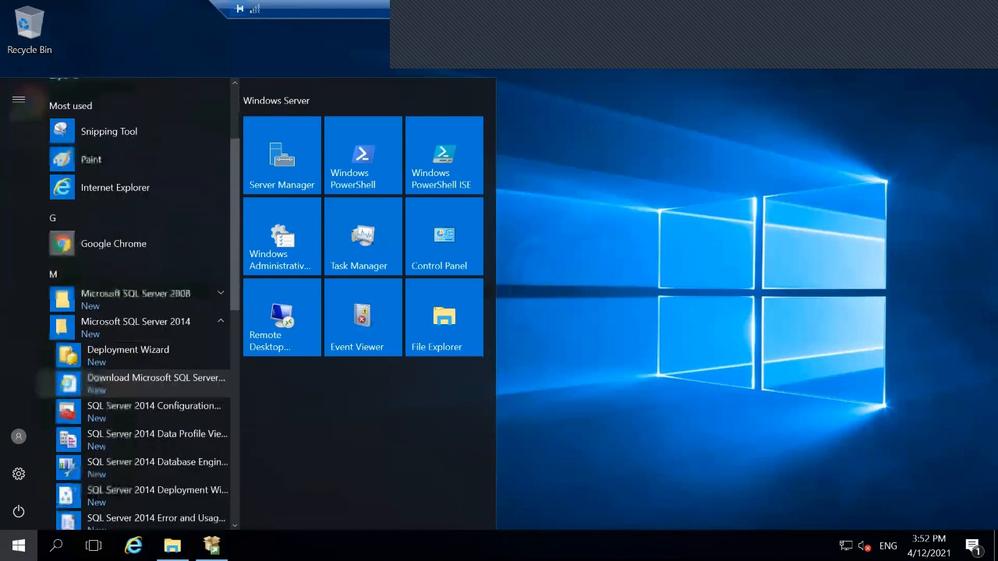
scroll(187, 503, down, 2)
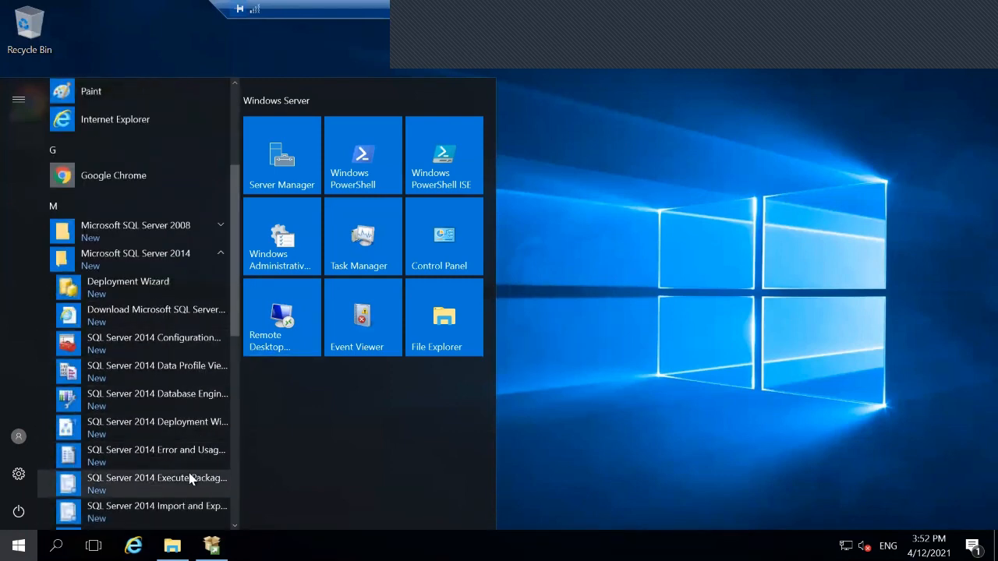
scroll(188, 478, down, 1)
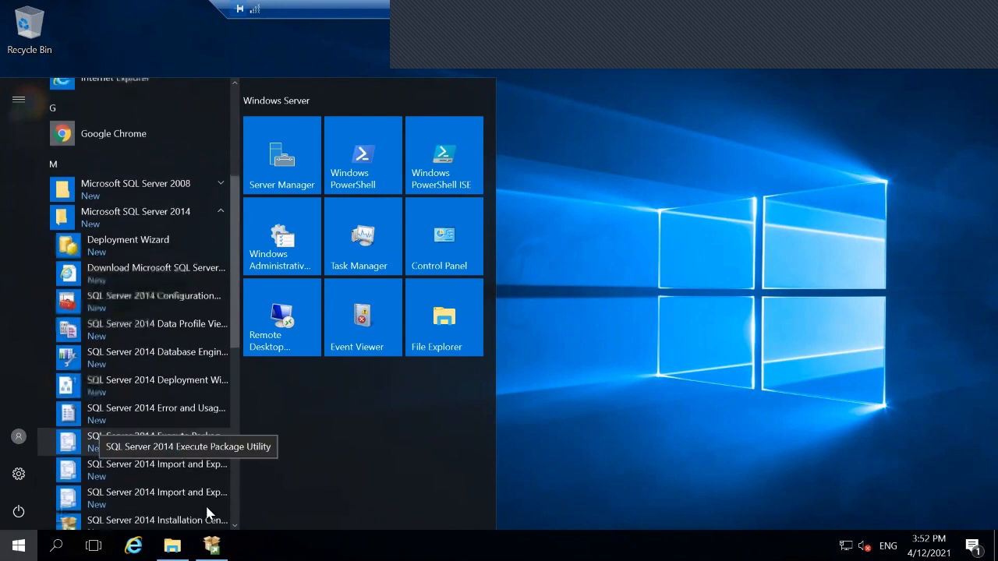
scroll(204, 503, down, 3)
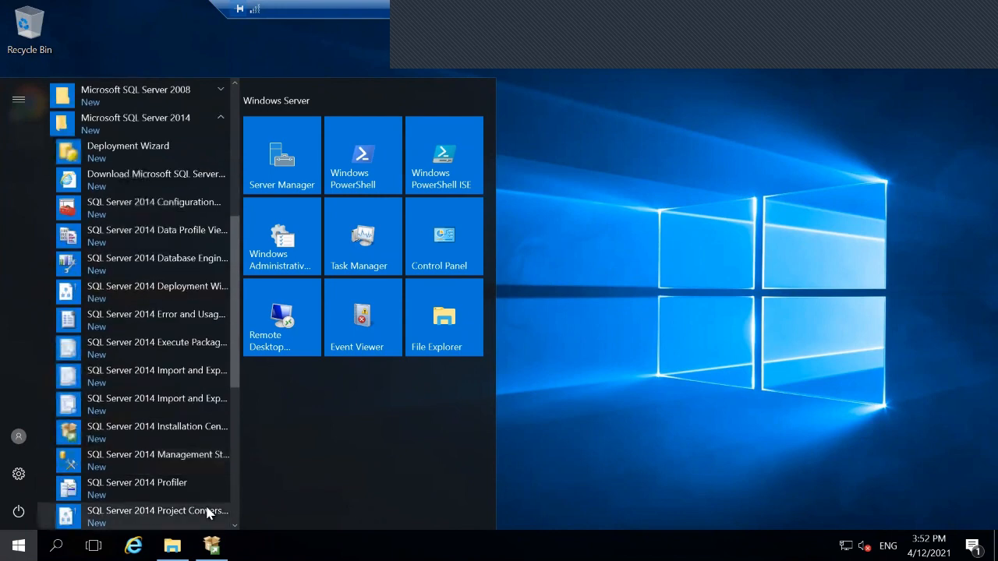
- Pin Management Studio to the taskbar and the Installation Center to Start
right_click(180, 462)
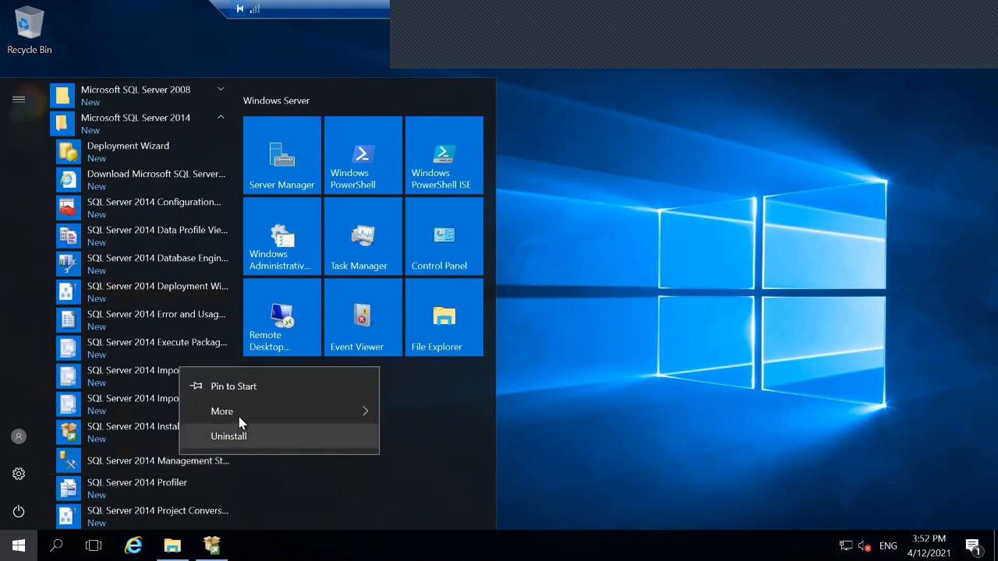
mouse_move(272, 422)
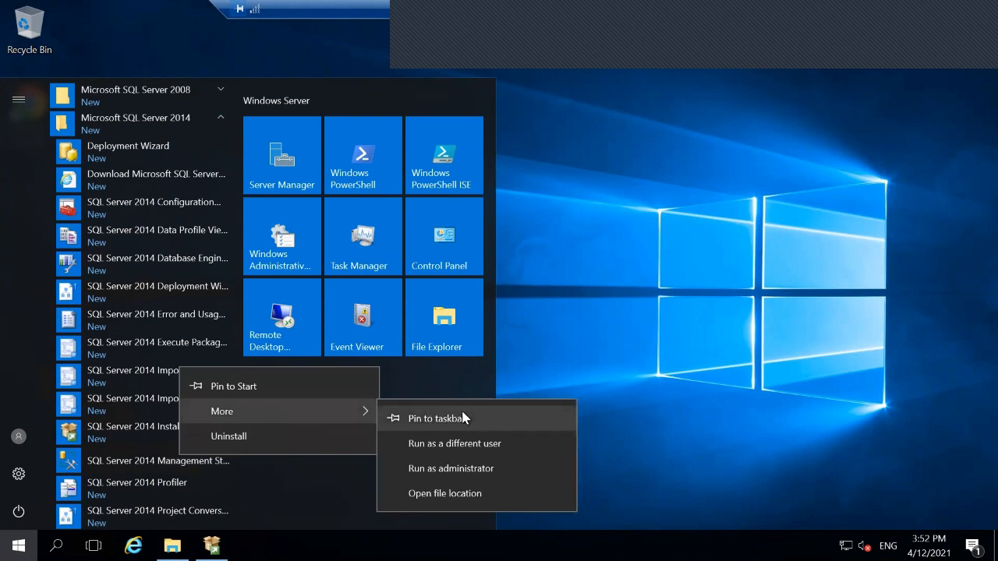
click(437, 419)
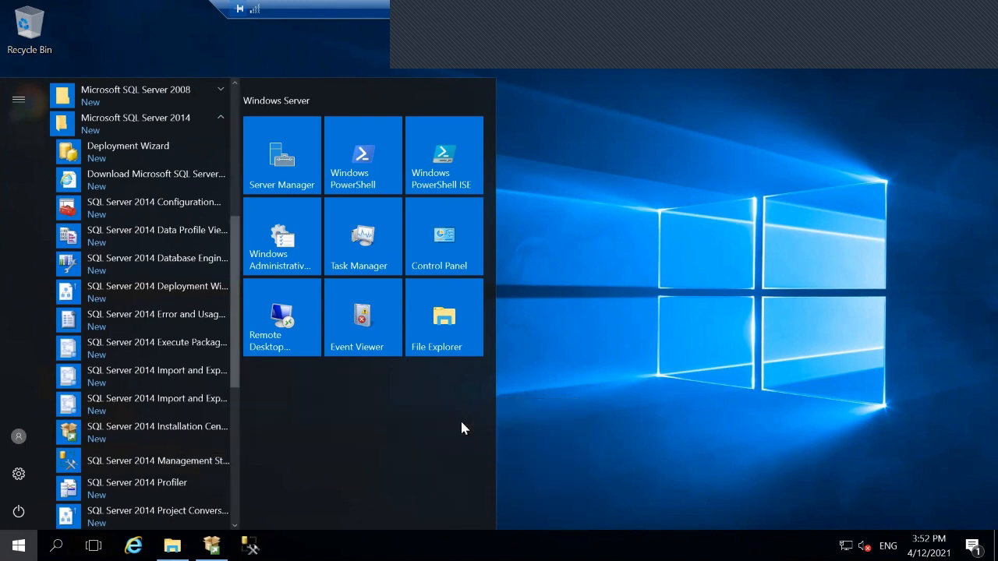
right_click(174, 435)
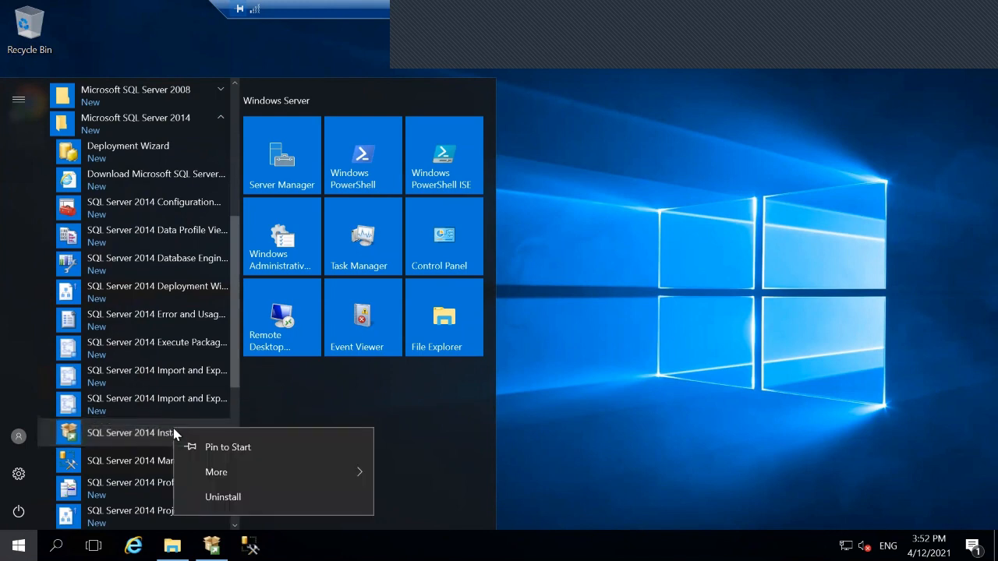
click(230, 448)
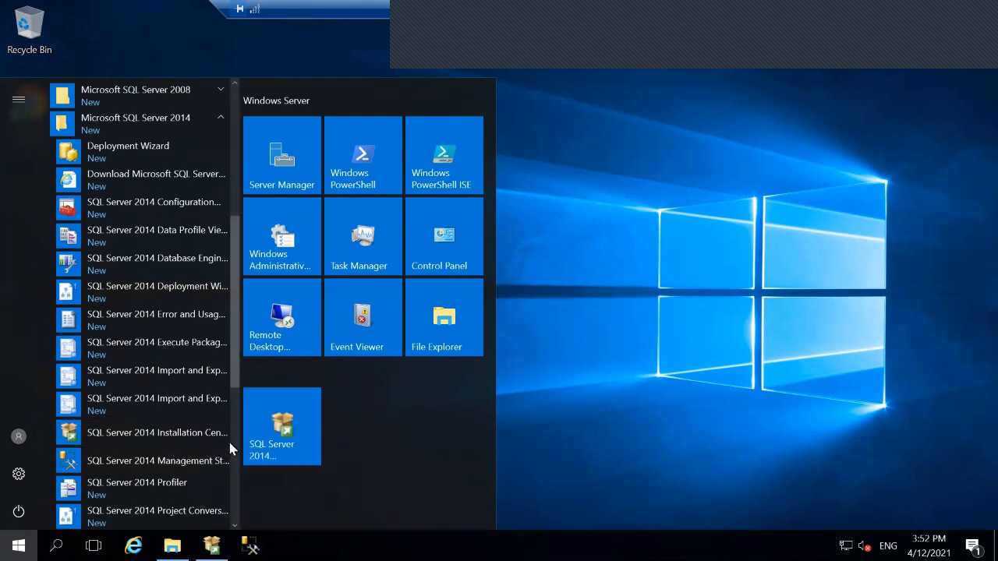
- Launch SQL Server 2014 Installation Center from its new Start tile, reposition its window, then close it
click(548, 277)
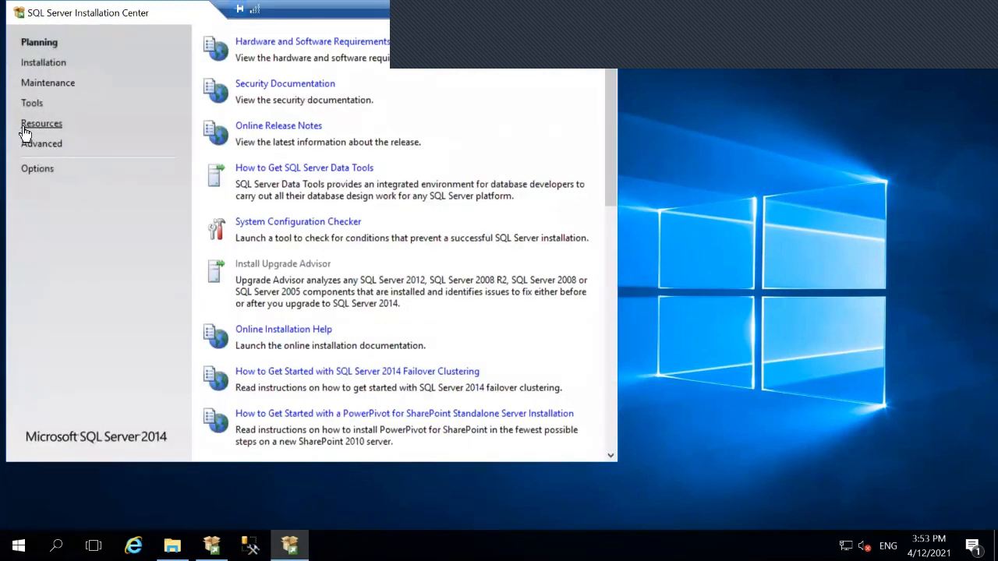
drag(135, 17, 167, 101)
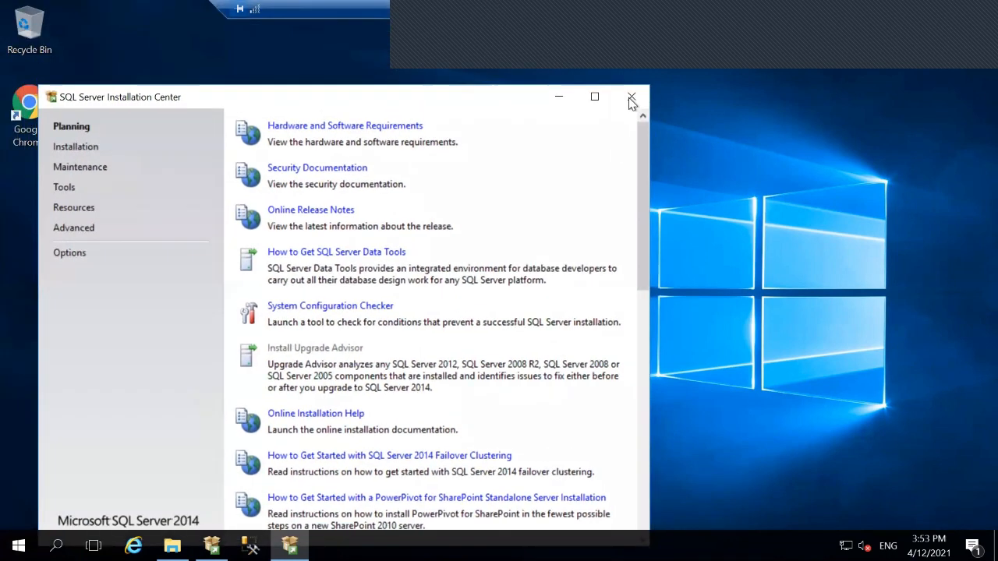
click(630, 99)
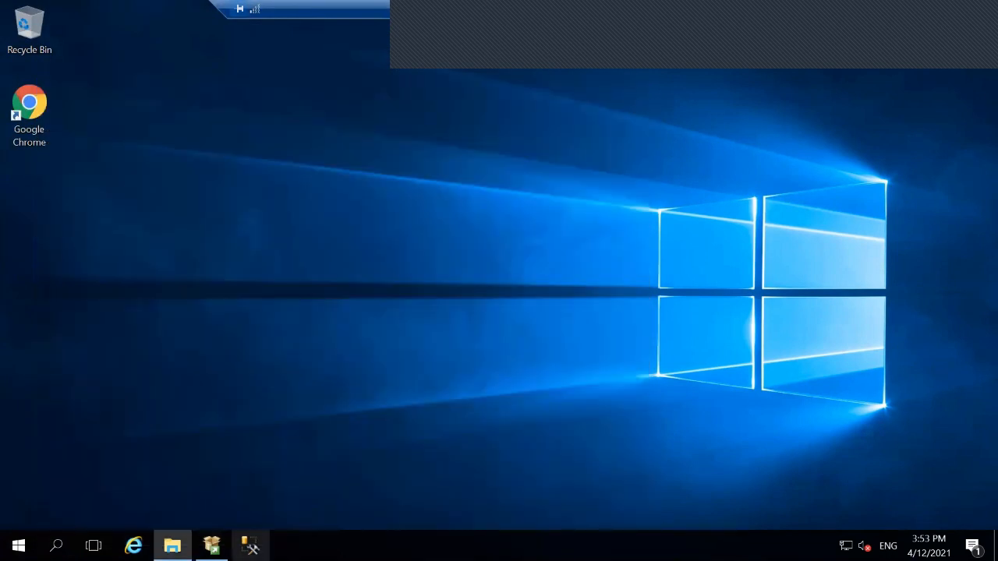
- Start Management Studio from the taskbar and connect to server SPVM with Windows Authentication
click(249, 546)
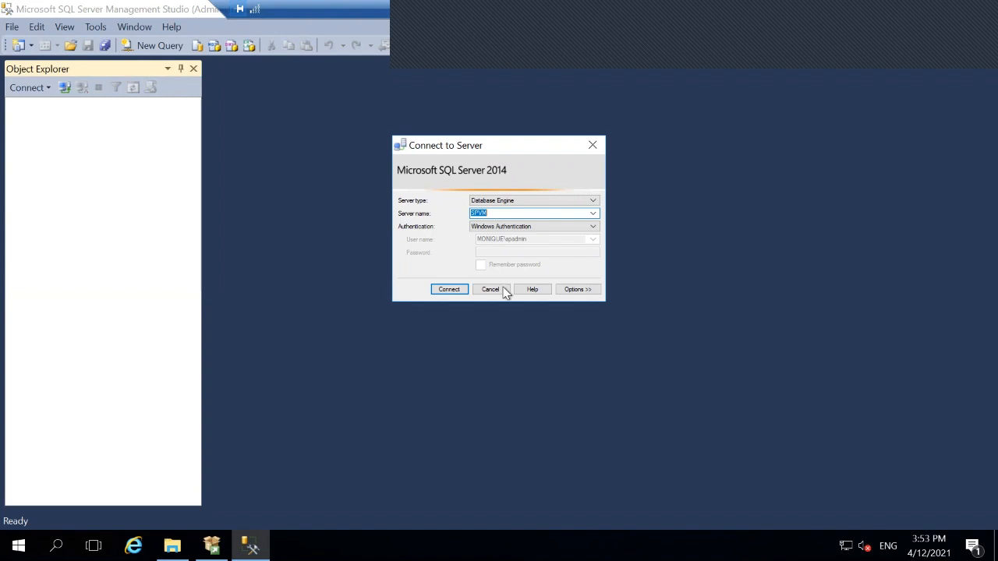
click(450, 292)
click(449, 291)
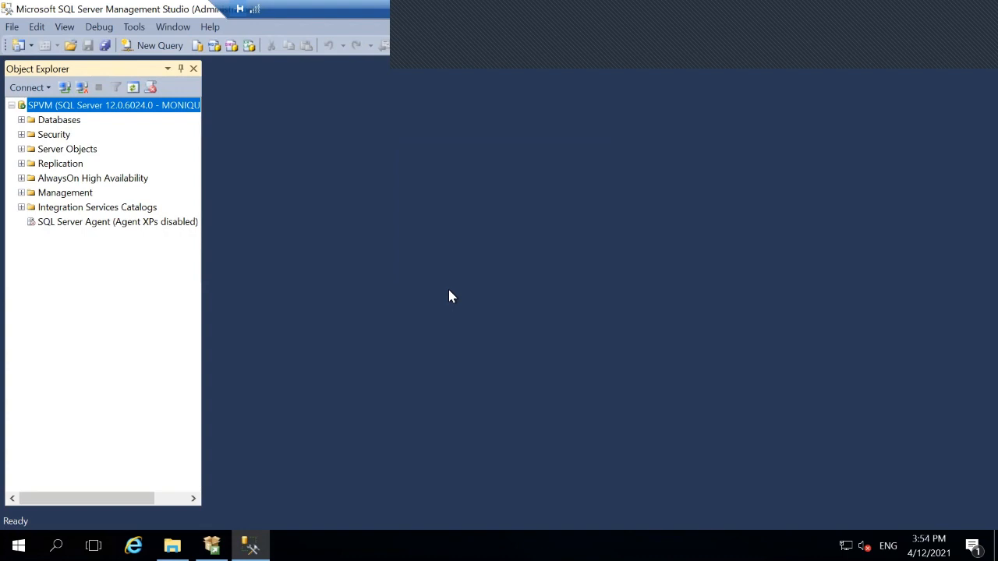
- Expand Databases > System Databases and Security > Logins, then select the SharePoint admin login
click(21, 120)
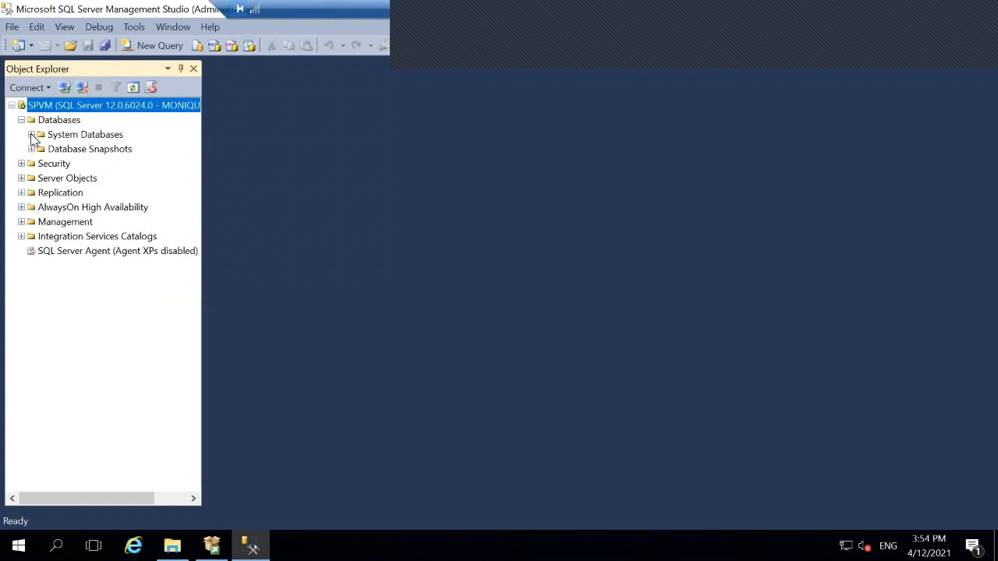
click(31, 135)
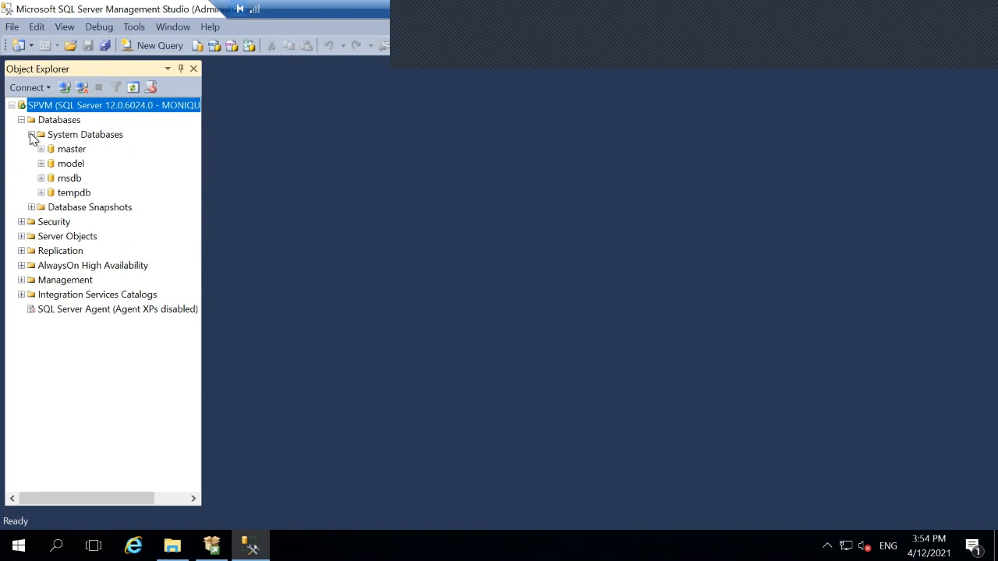
click(21, 222)
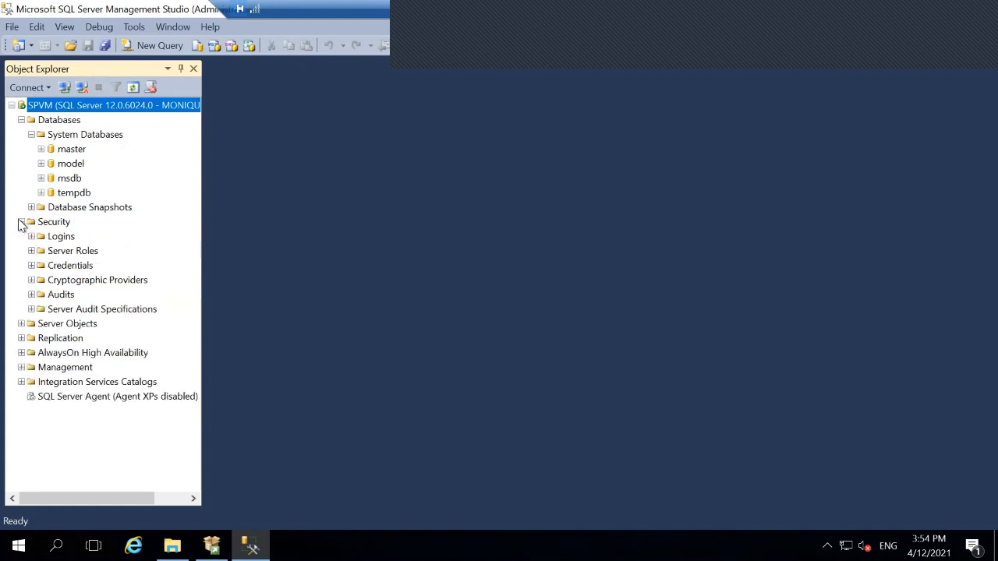
click(32, 236)
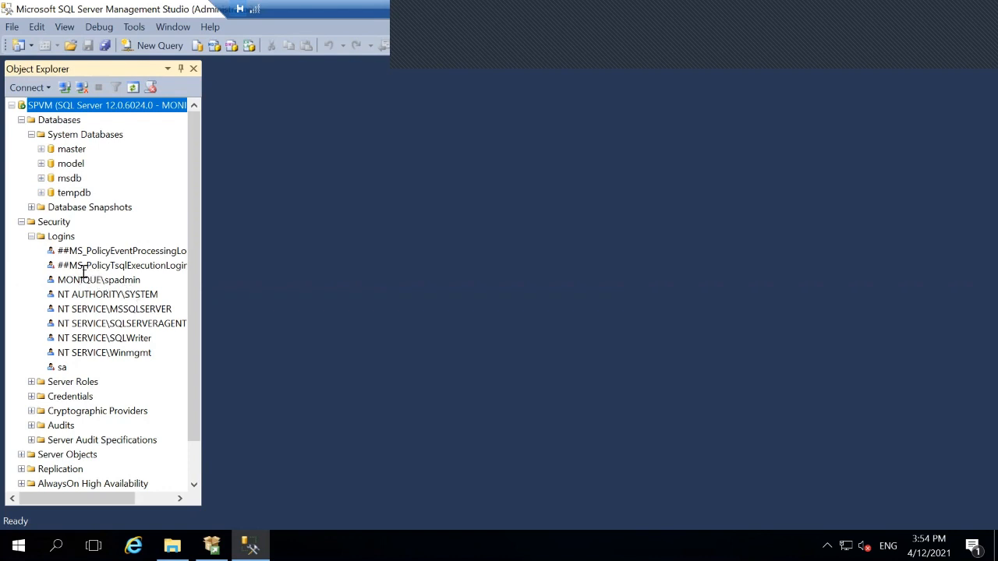
click(52, 282)
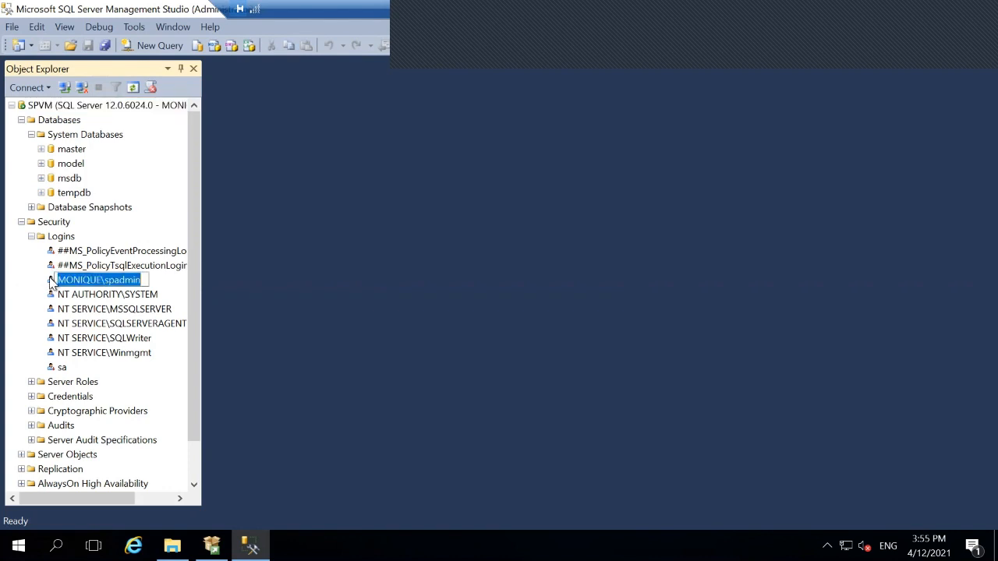
click(52, 283)
- In the SharePoint admin login's Server Roles, tick dbcreator, diskadmin, securityadmin and serveradmin, then save
right_click(51, 283)
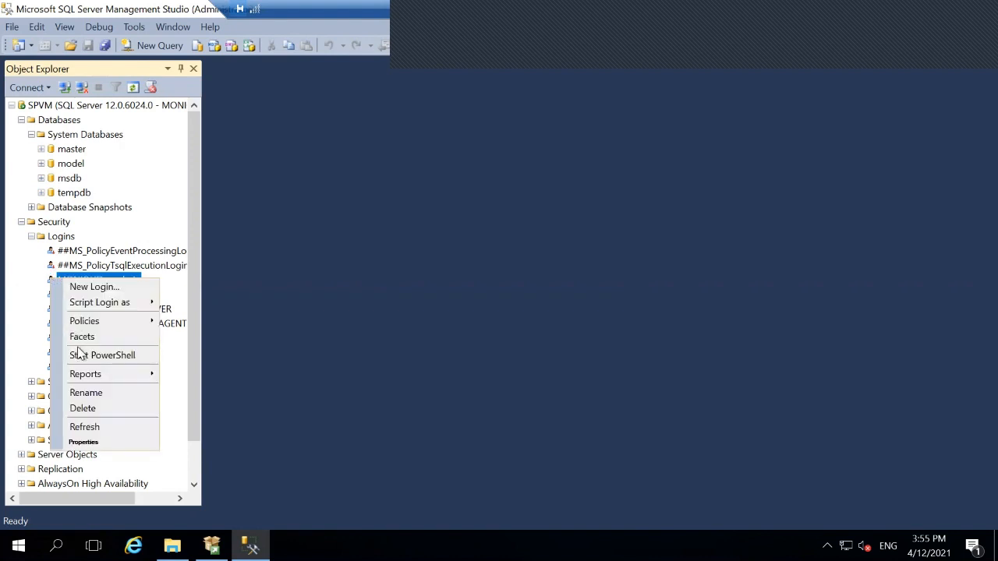
click(84, 442)
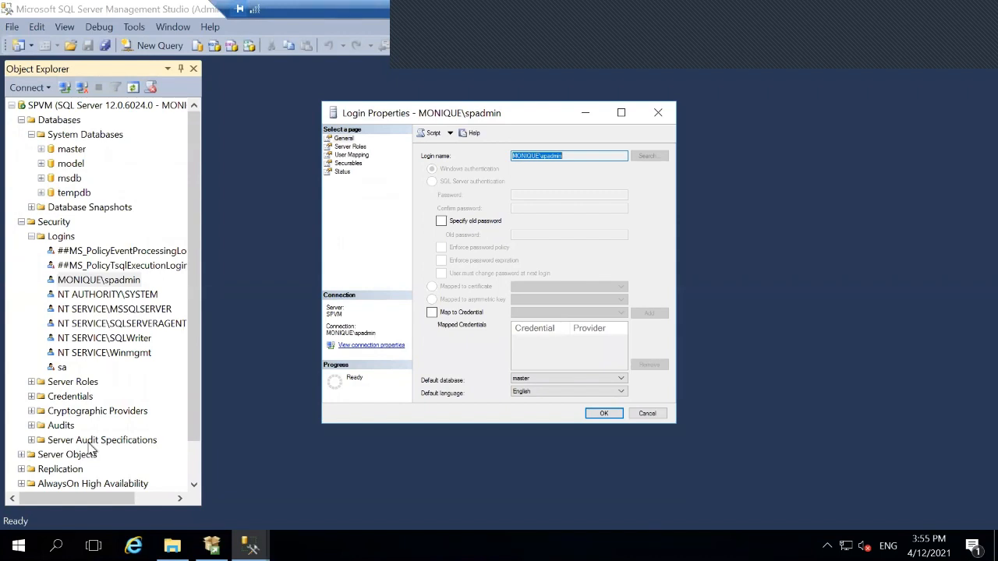
click(329, 148)
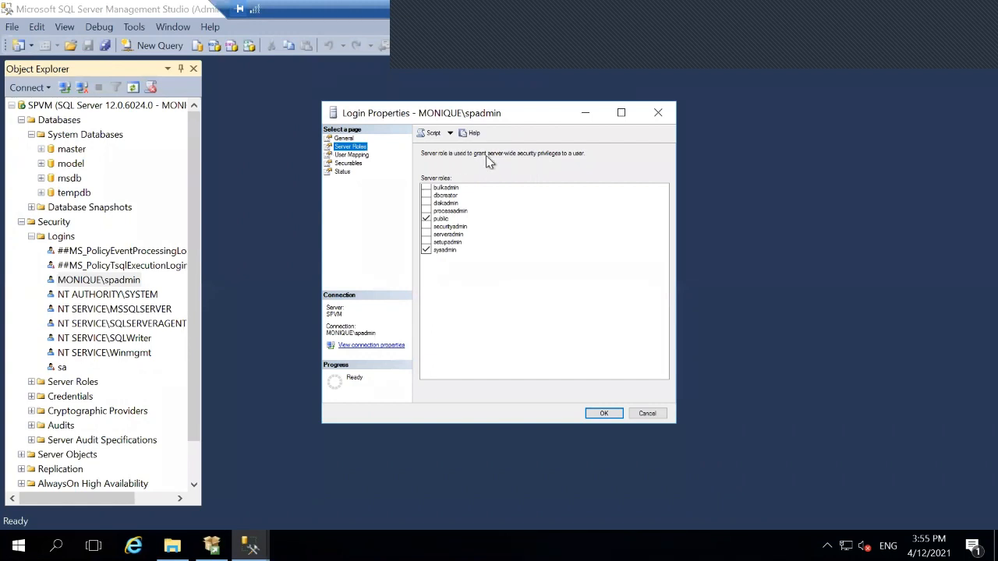
click(427, 195)
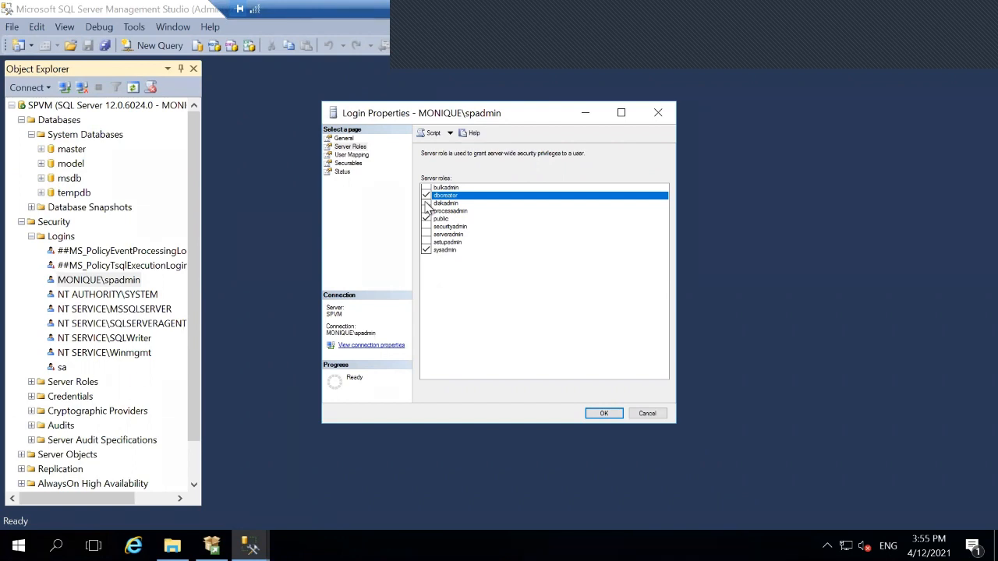
click(426, 204)
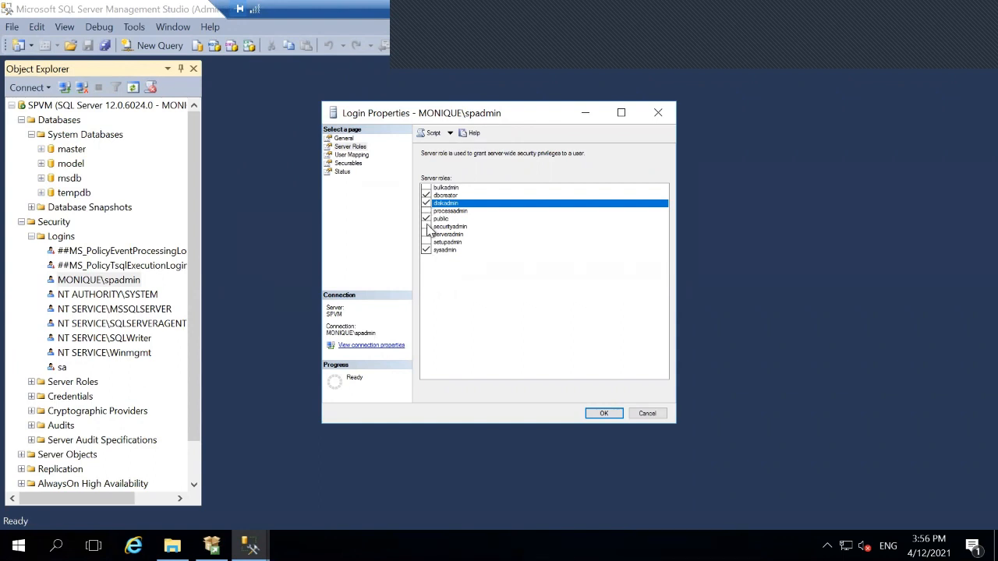
click(427, 227)
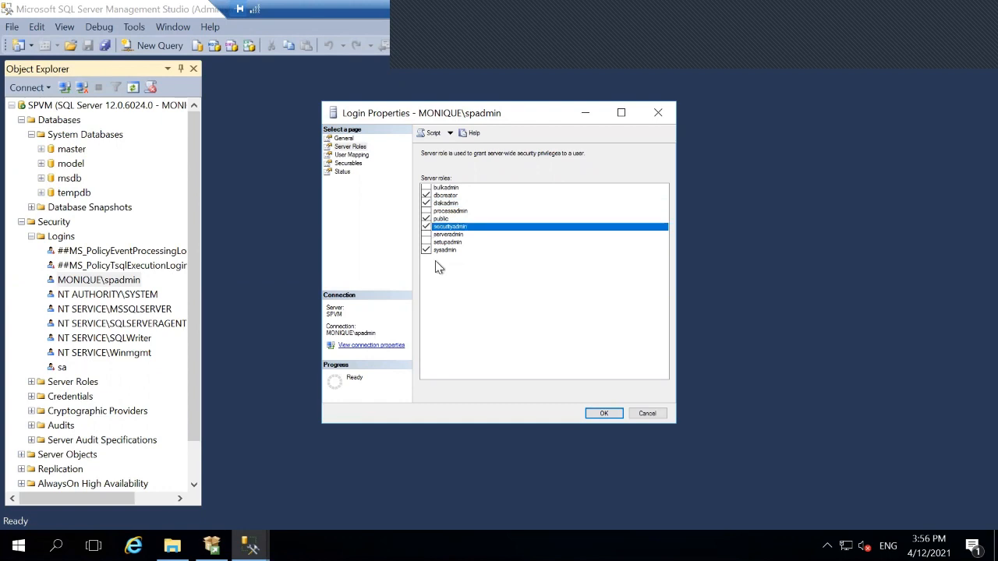
click(427, 236)
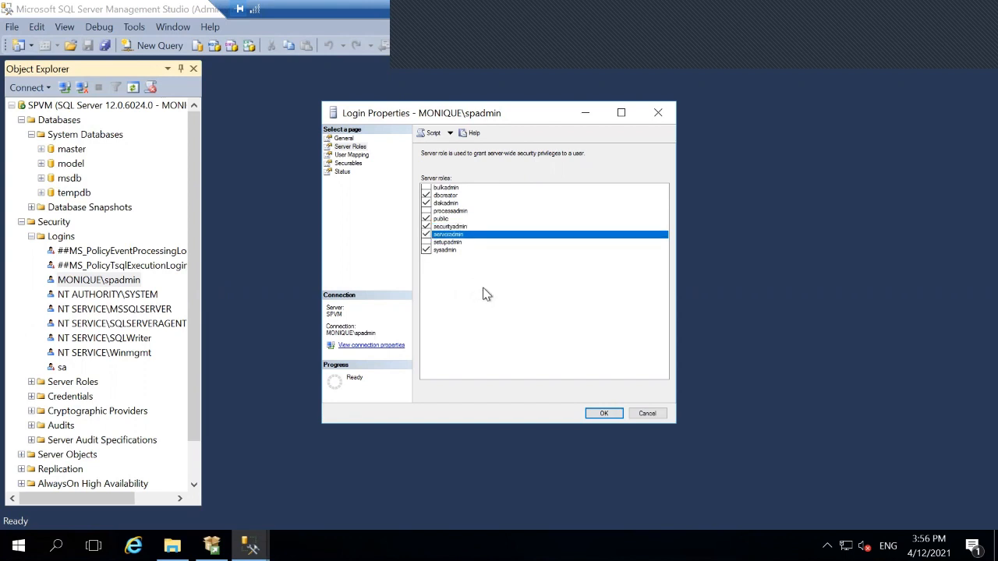
click(604, 413)
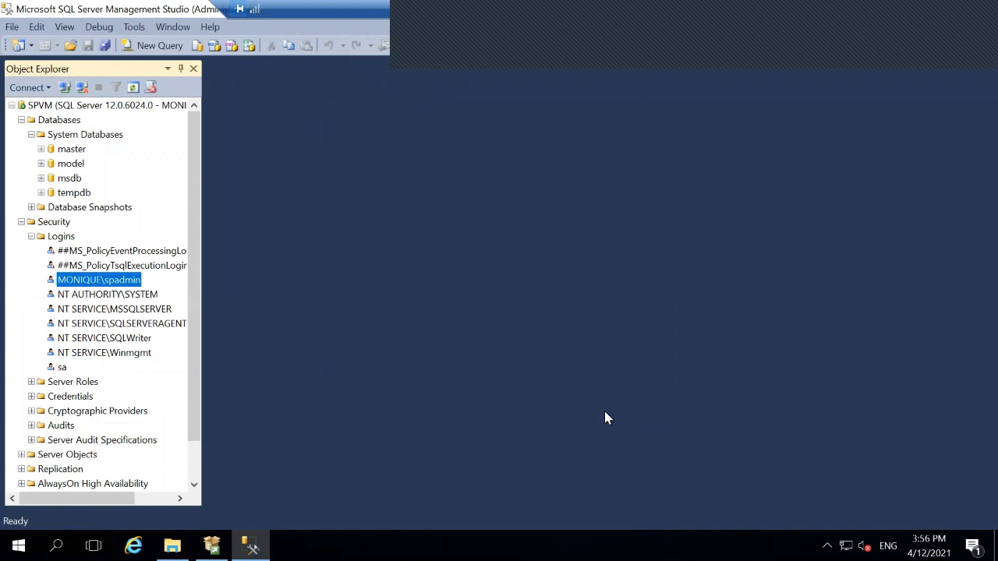
- Tick dbcreator, diskadmin, securityadmin and serveradmin in NT AUTHORITY\SYSTEM's Server Roles and save
right_click(74, 296)
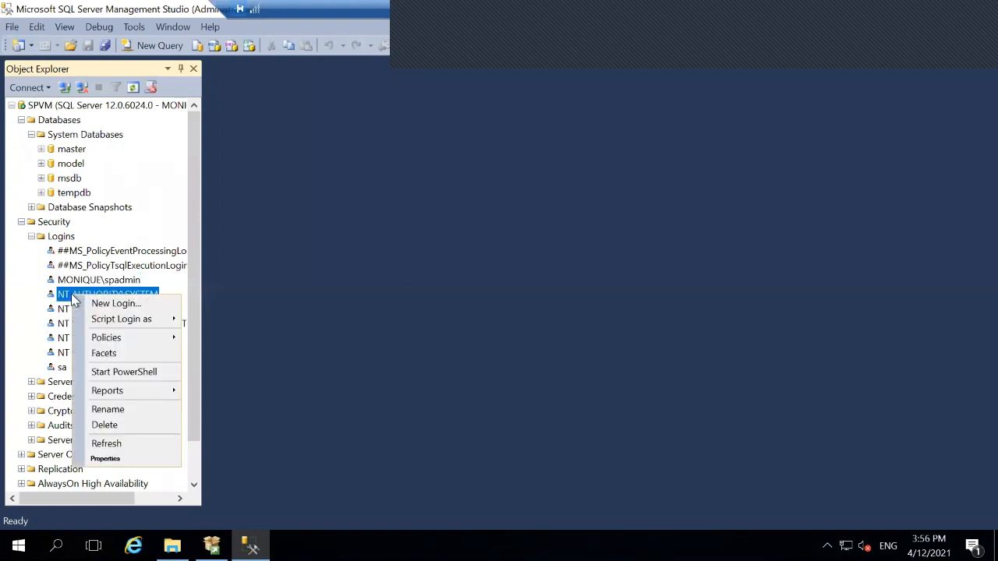
click(152, 463)
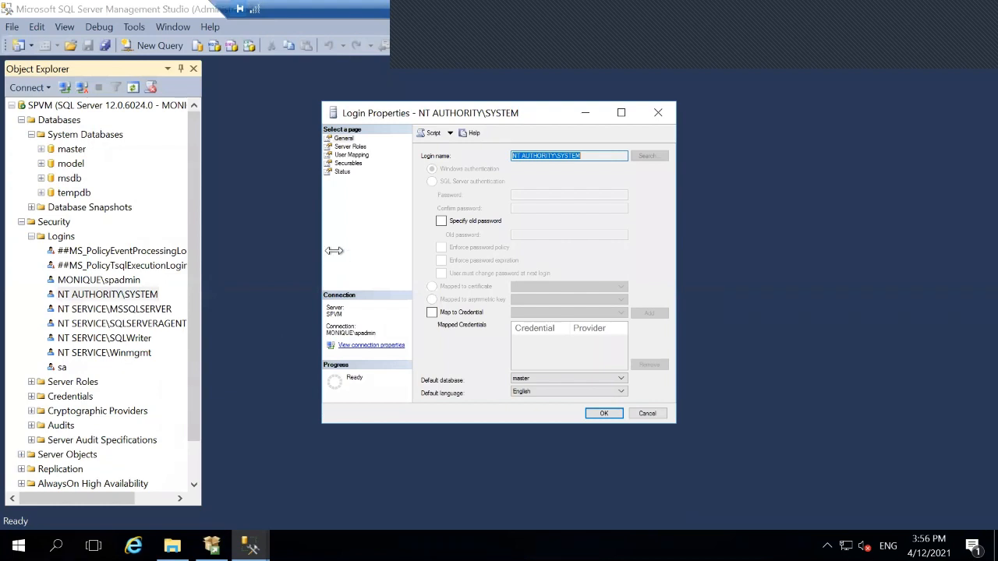
click(343, 148)
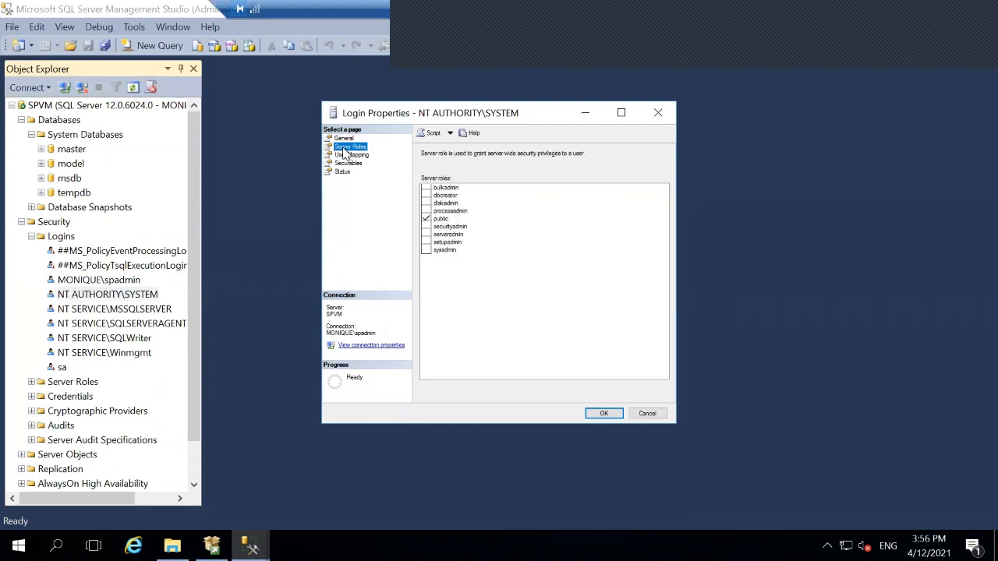
click(429, 196)
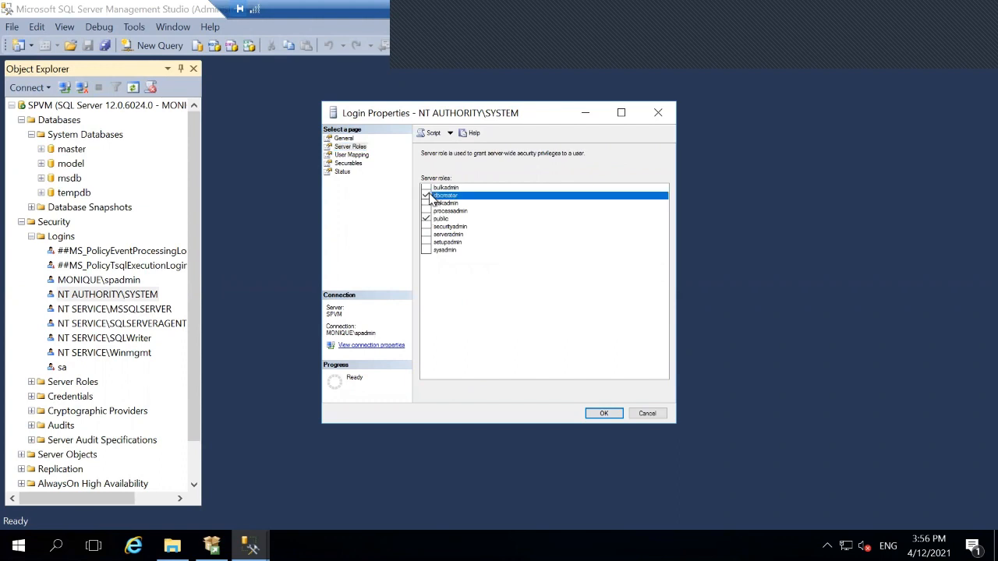
click(426, 204)
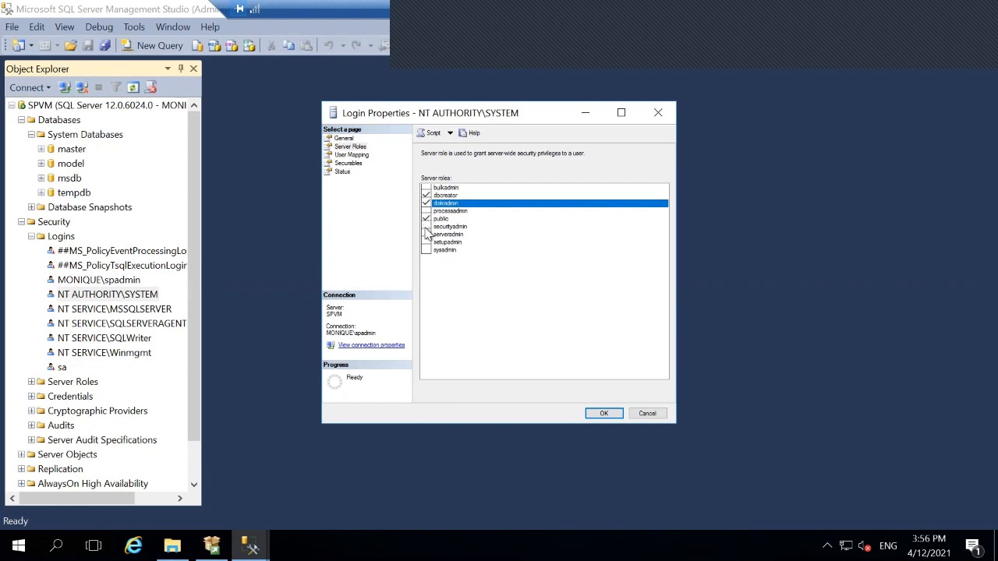
click(426, 227)
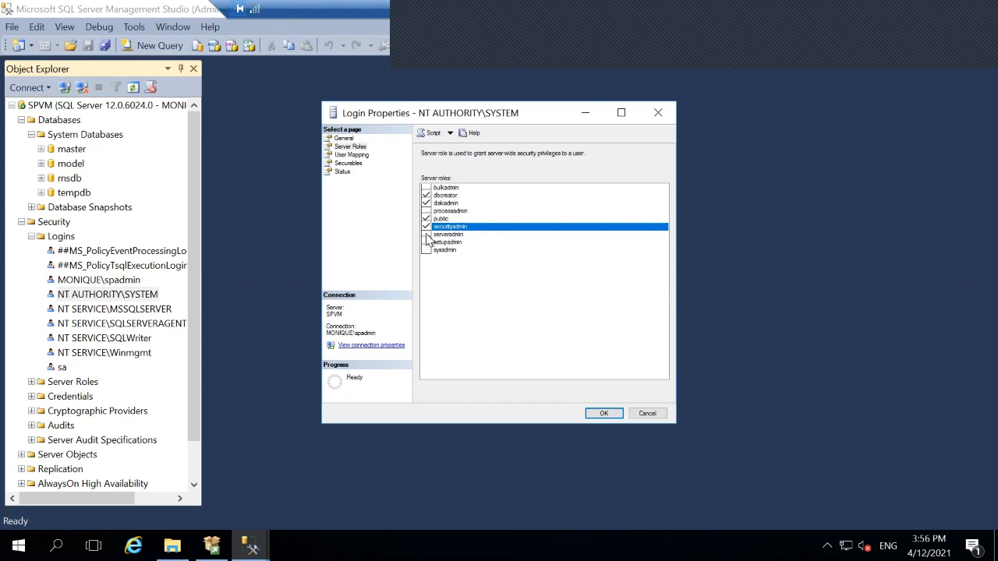
click(427, 235)
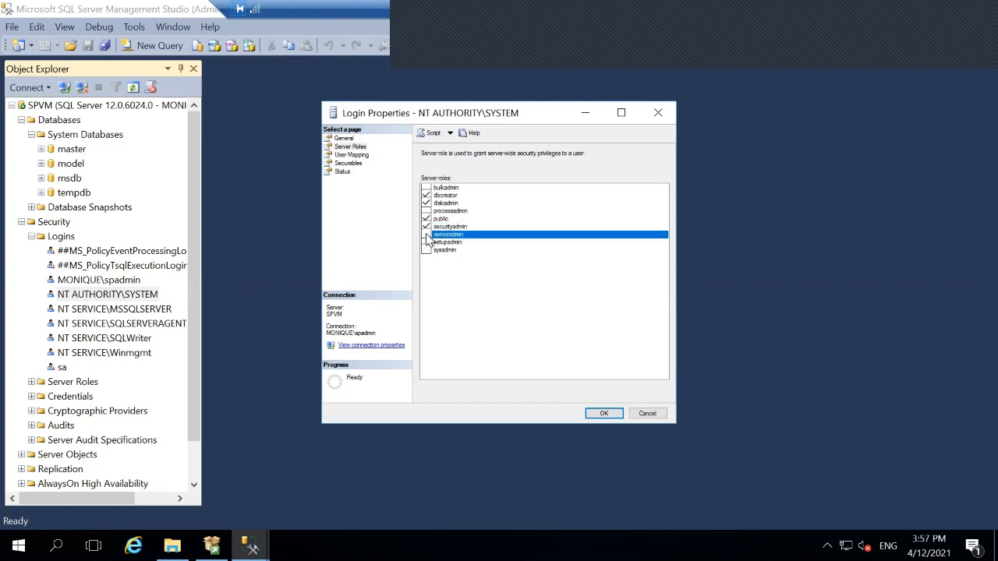
click(602, 413)
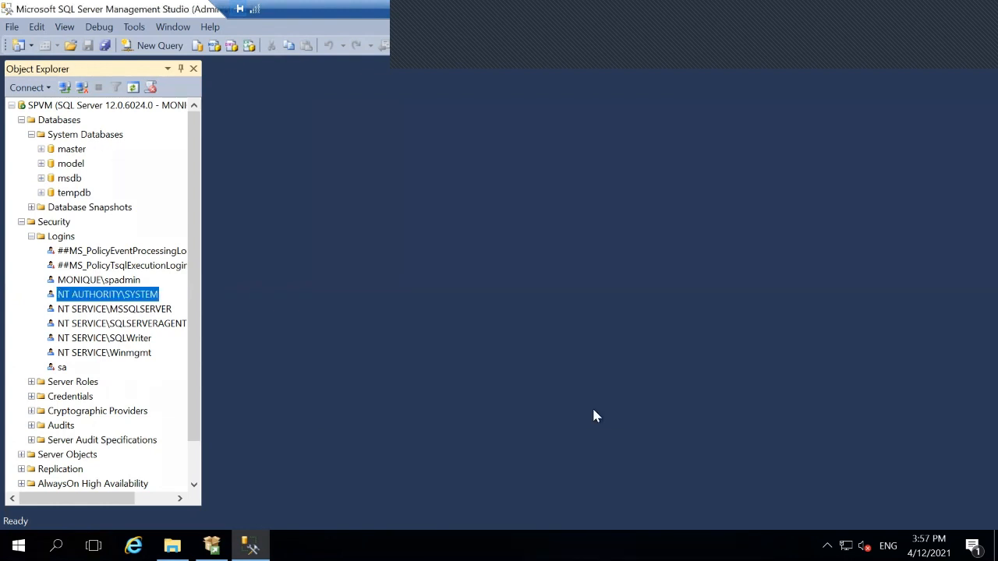
- Tick dbcreator, diskadmin, securityadmin and serveradmin in NT SERVICE\MSSQLSERVER's Server Roles and save
right_click(110, 313)
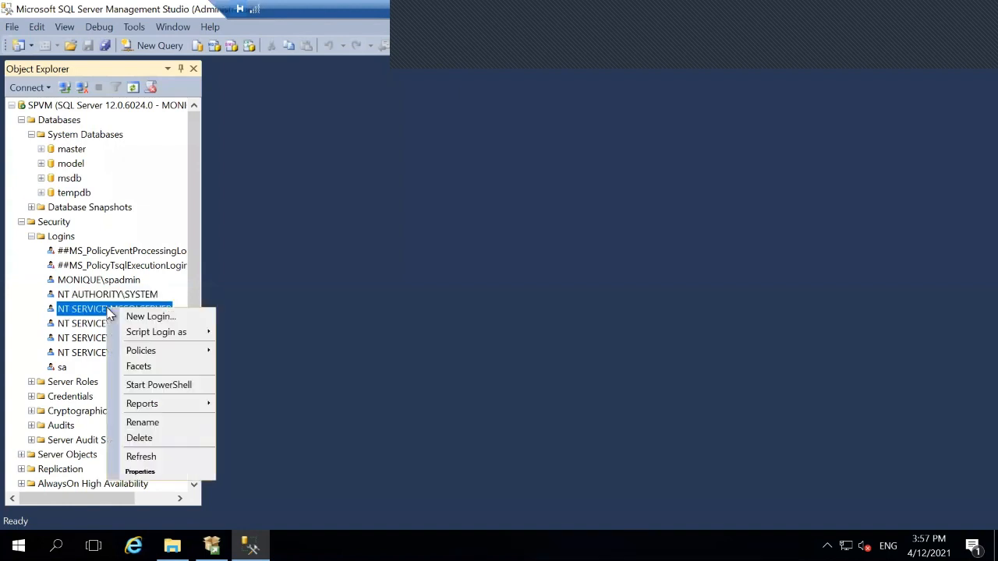
click(144, 472)
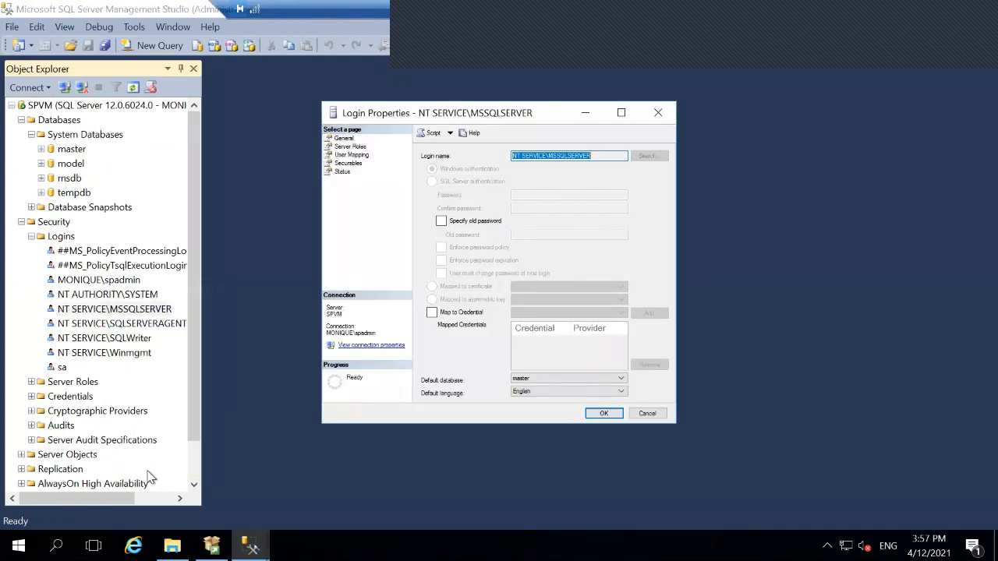
click(351, 147)
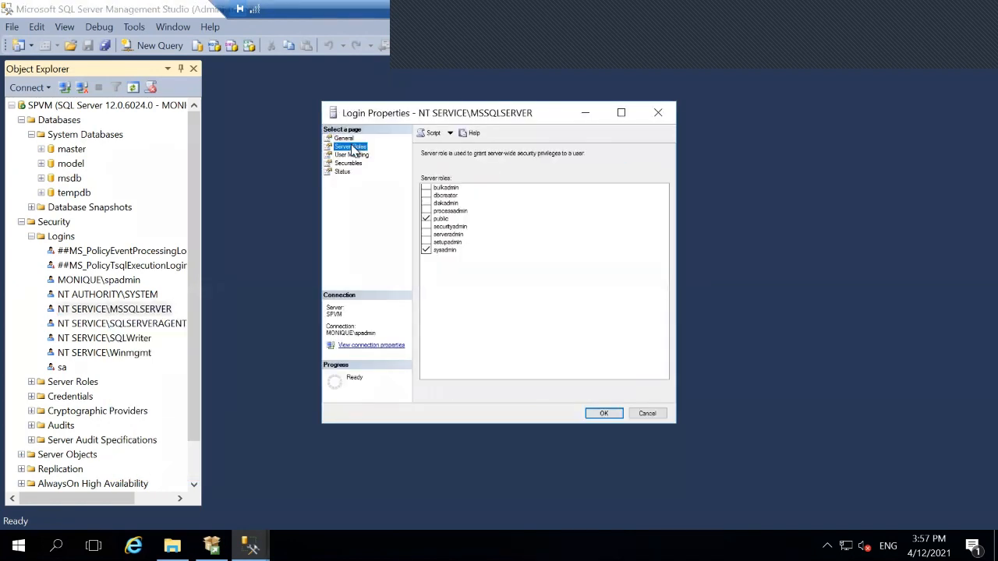
click(425, 196)
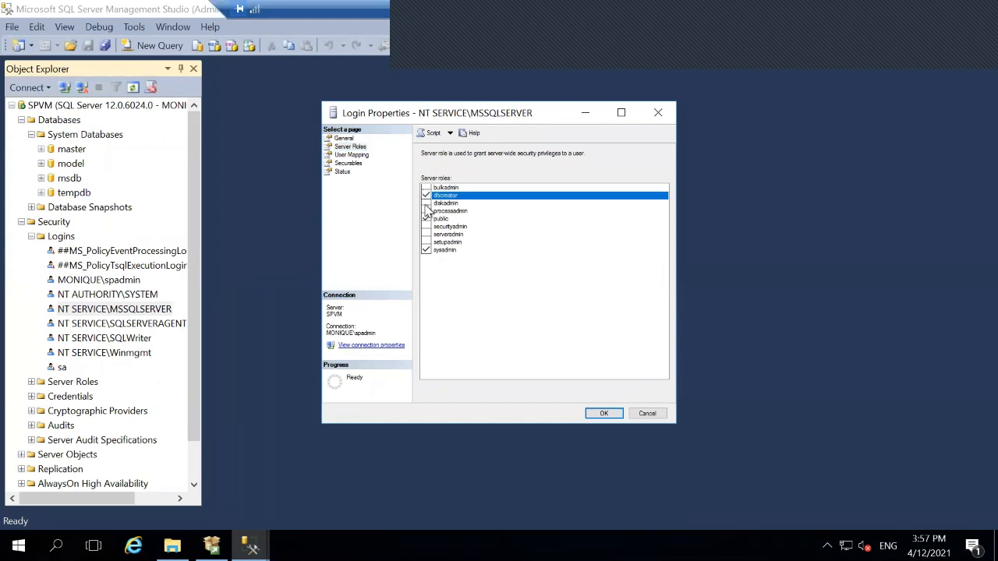
click(426, 204)
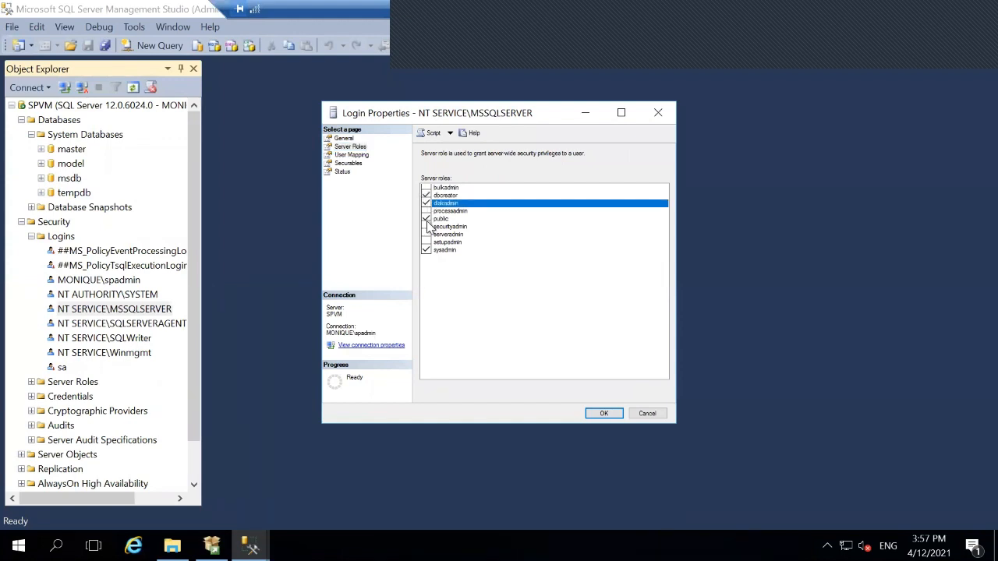
click(428, 227)
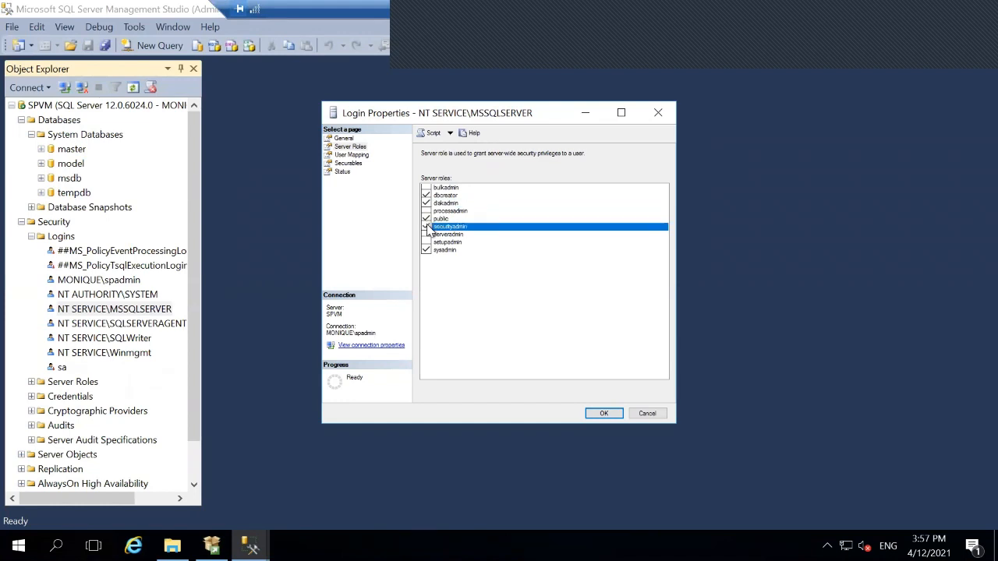
click(426, 235)
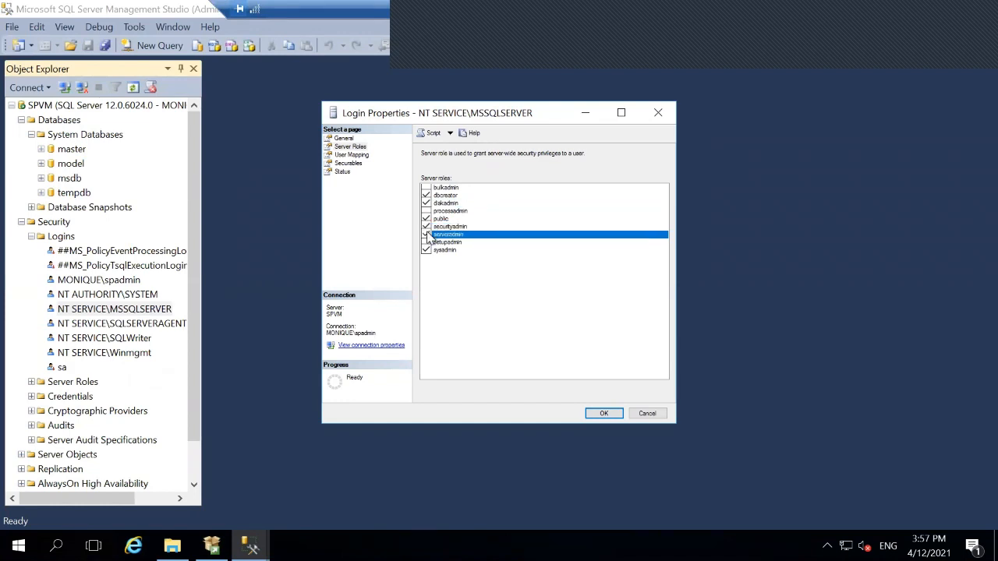
click(592, 413)
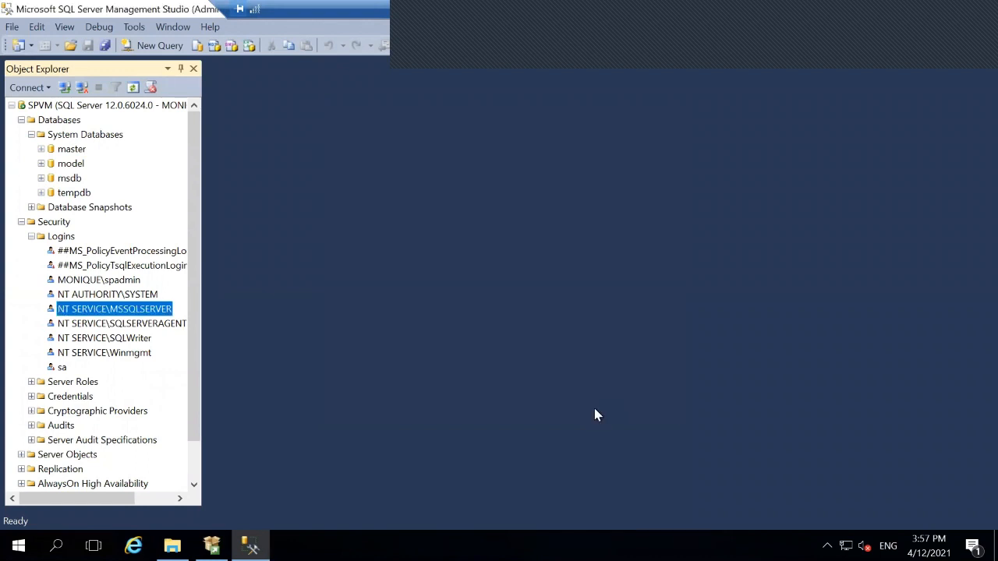
- Open the NT SERVICE\SQLSERVERAGENT login's Properties on the Server Roles page
click(106, 326)
right_click(107, 327)
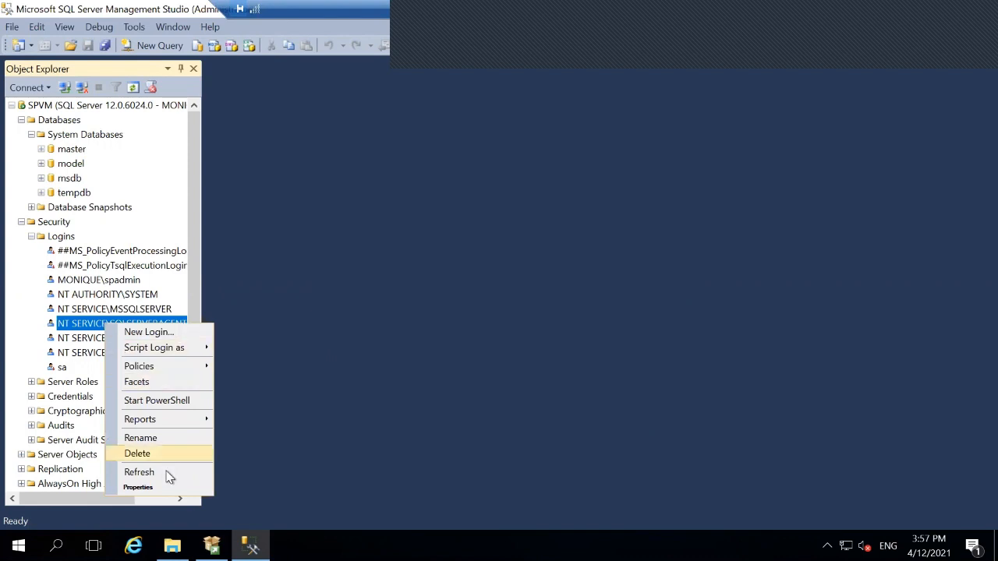
click(164, 492)
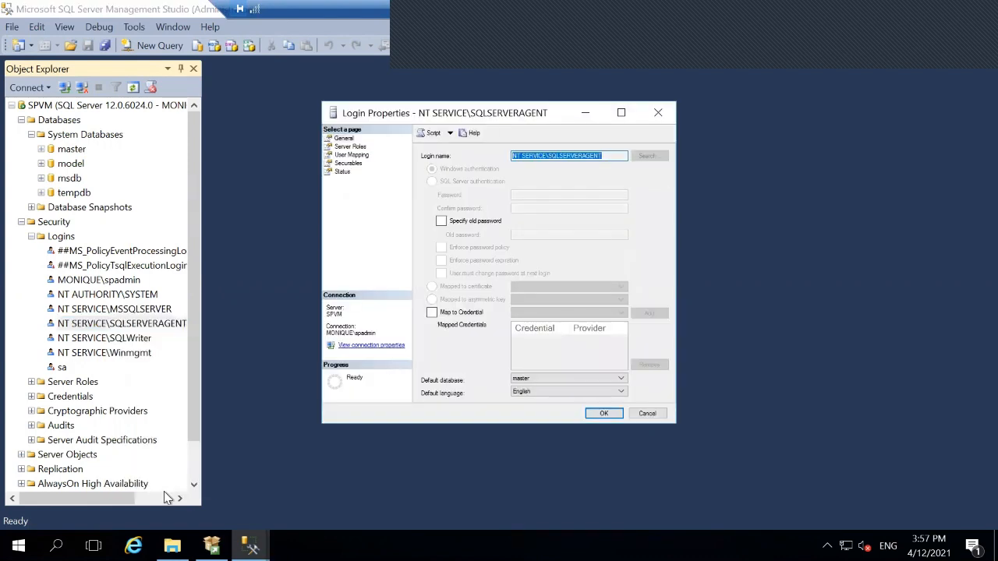
click(354, 148)
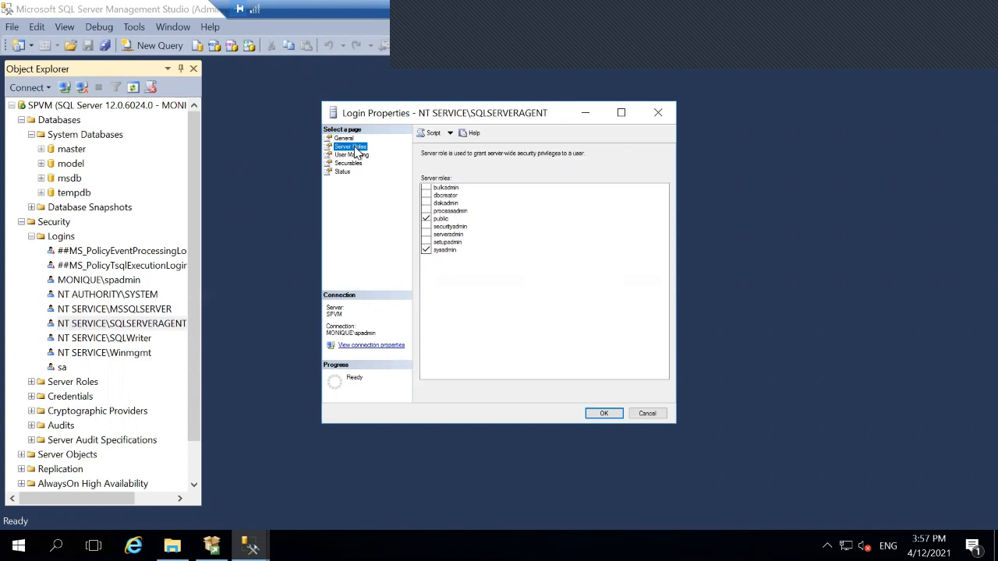
- Tick dbcreator, diskadmin, securityadmin and serveradmin, leaving bulkadmin unticked, and save
click(426, 188)
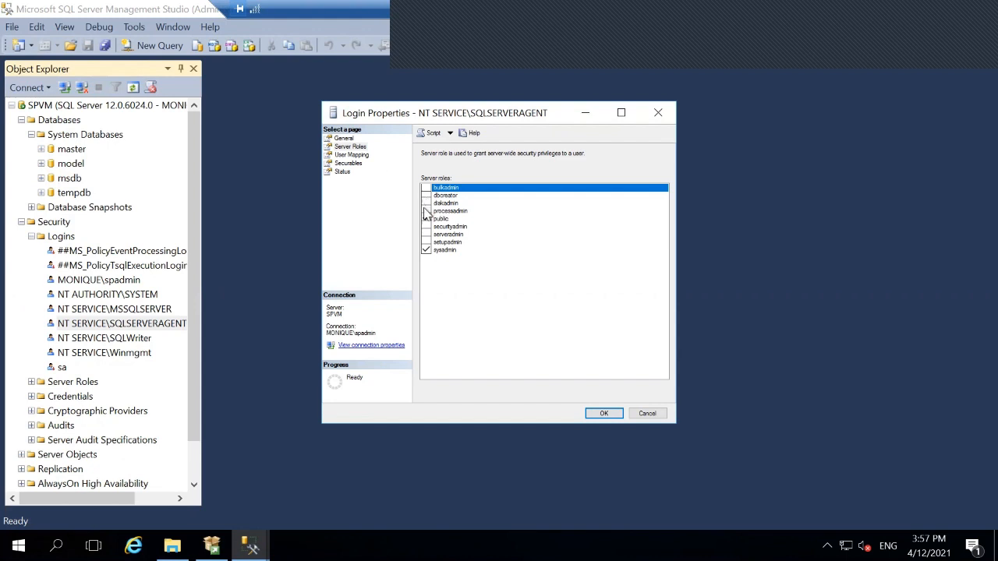
click(459, 196)
click(446, 201)
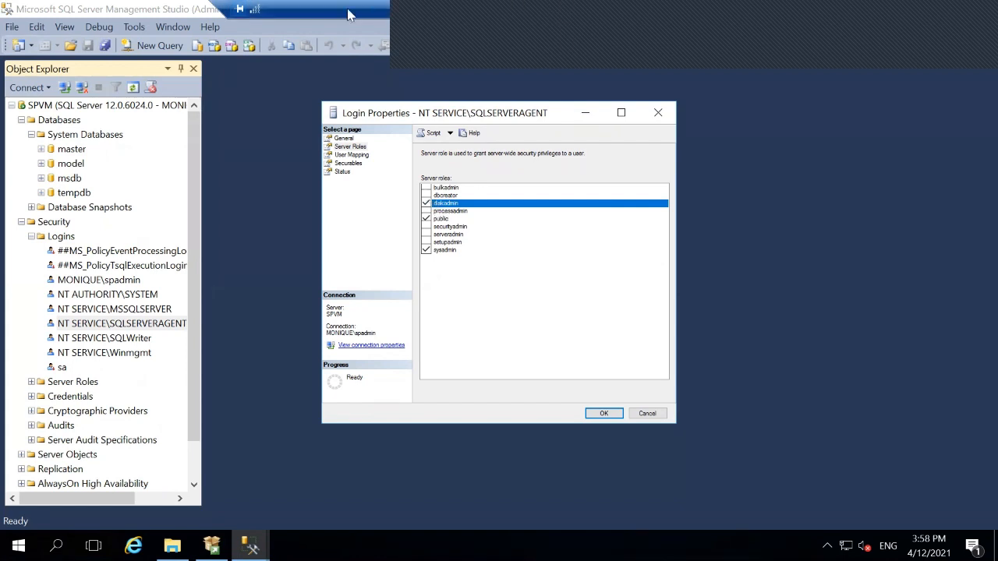
mouse_move(269, 6)
key(Up)
key(Up)
key(space)
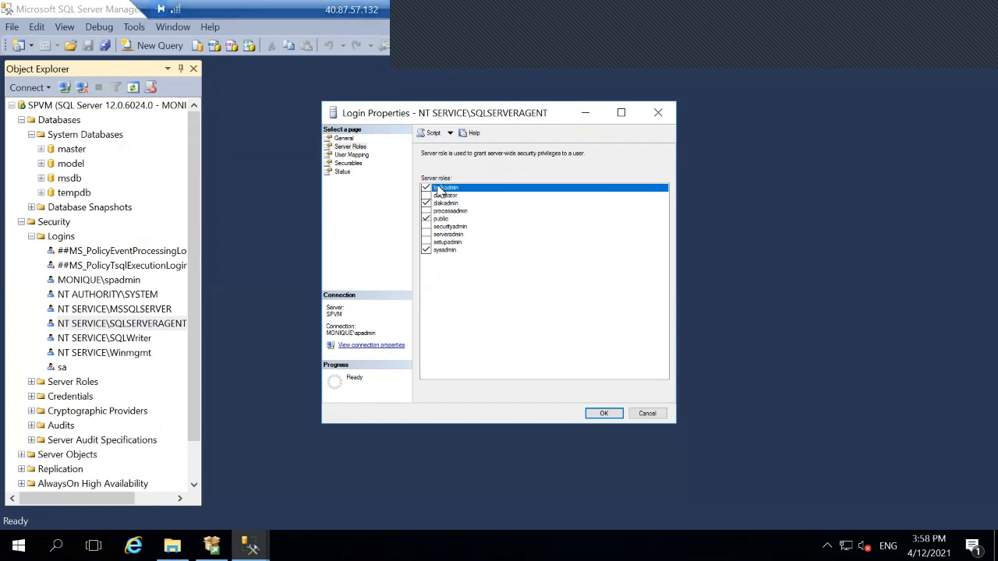
key(space)
key(Down)
key(space)
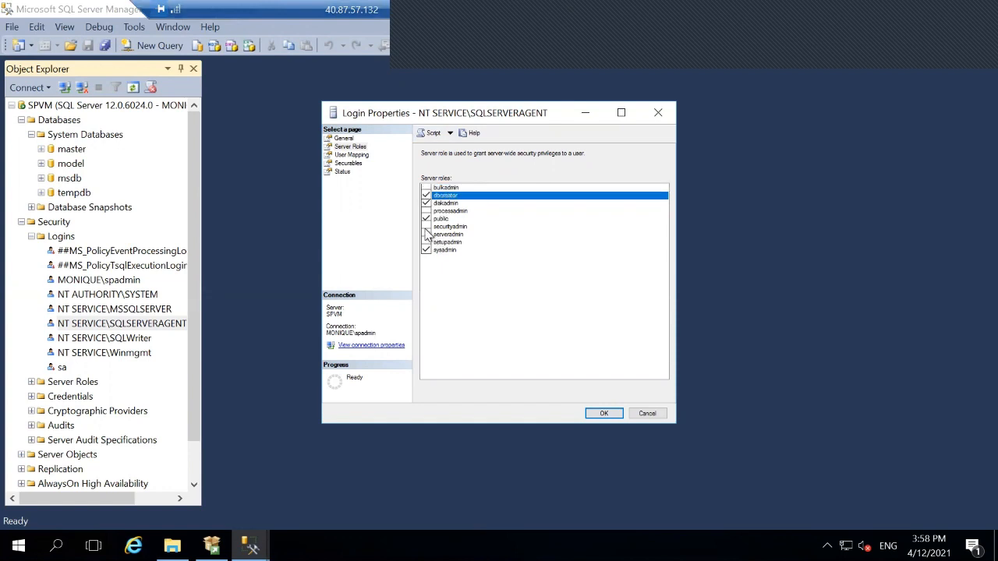
click(427, 227)
click(427, 234)
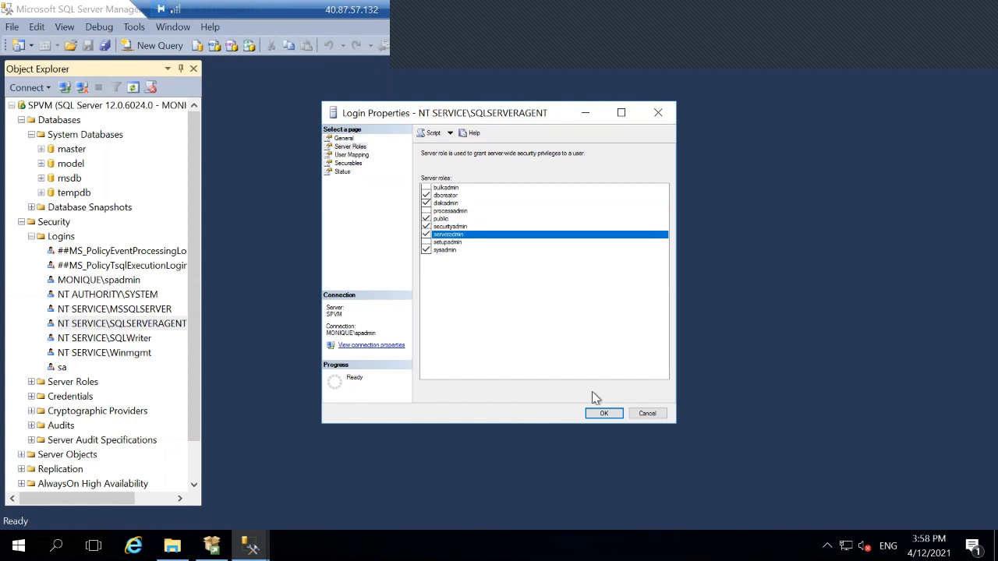
click(602, 415)
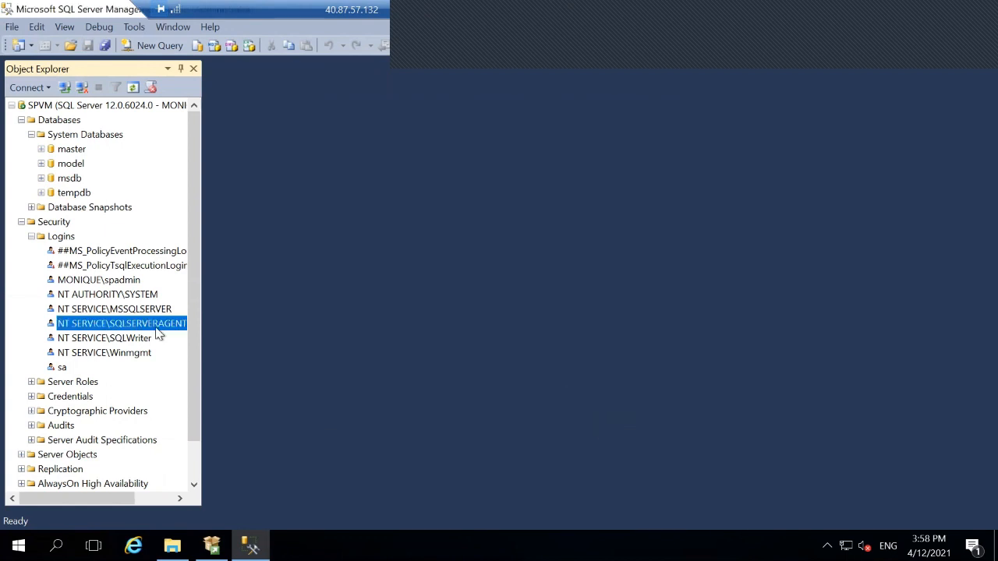
- Tick dbcreator, diskadmin, securityadmin and serveradmin in NT SERVICE\SQLWriter's Server Roles and save
click(144, 340)
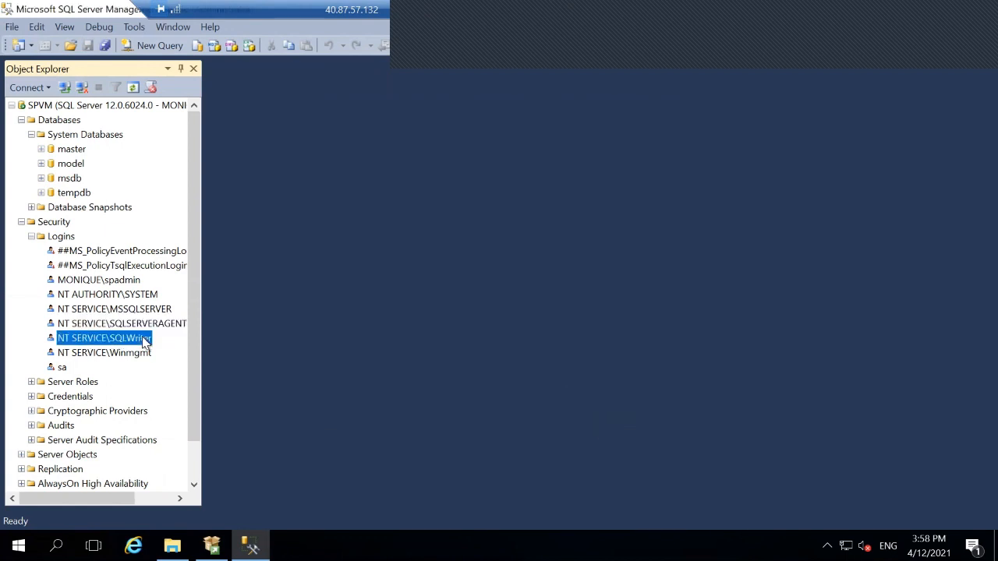
right_click(145, 342)
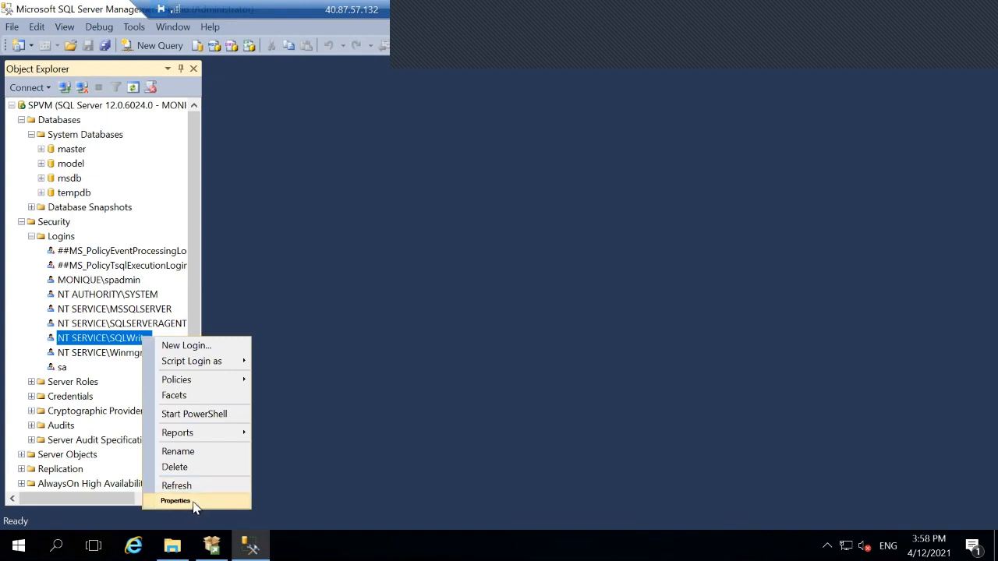
click(192, 503)
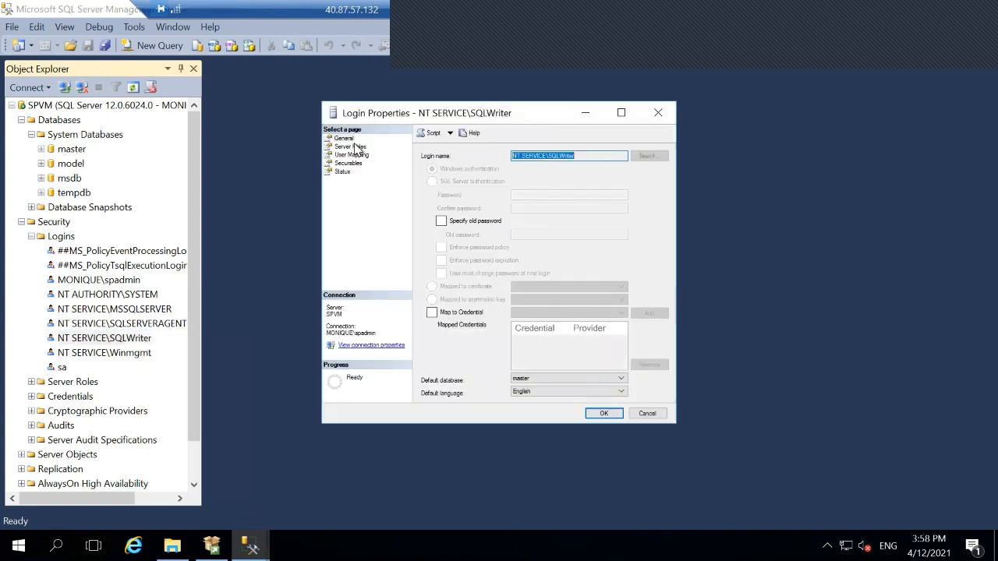
click(356, 146)
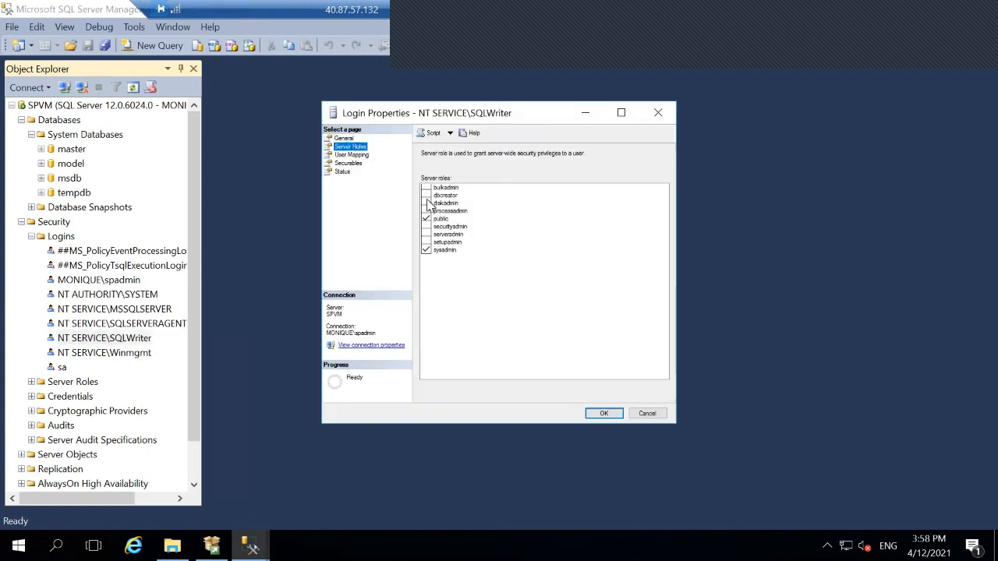
click(426, 195)
click(426, 203)
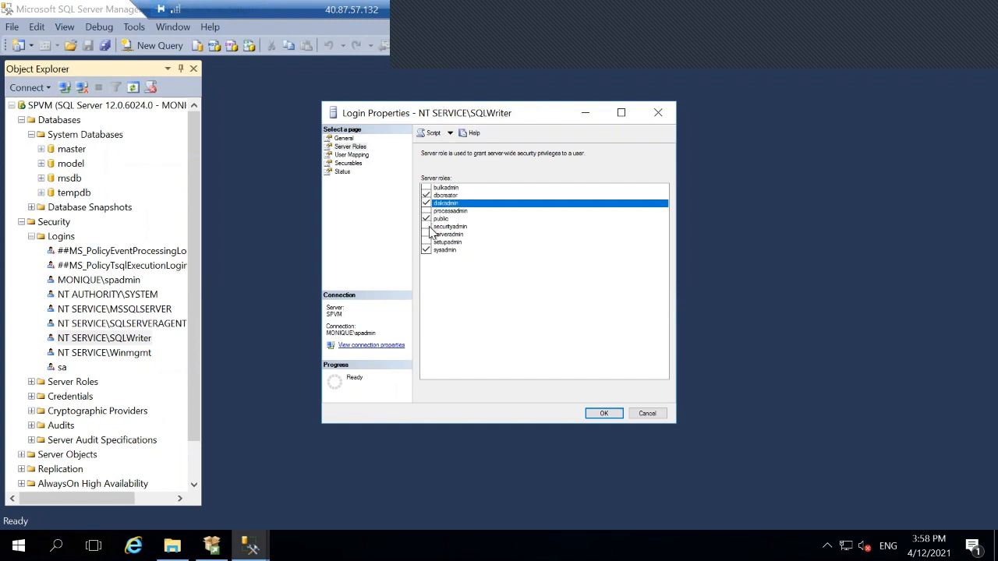
click(426, 226)
click(426, 242)
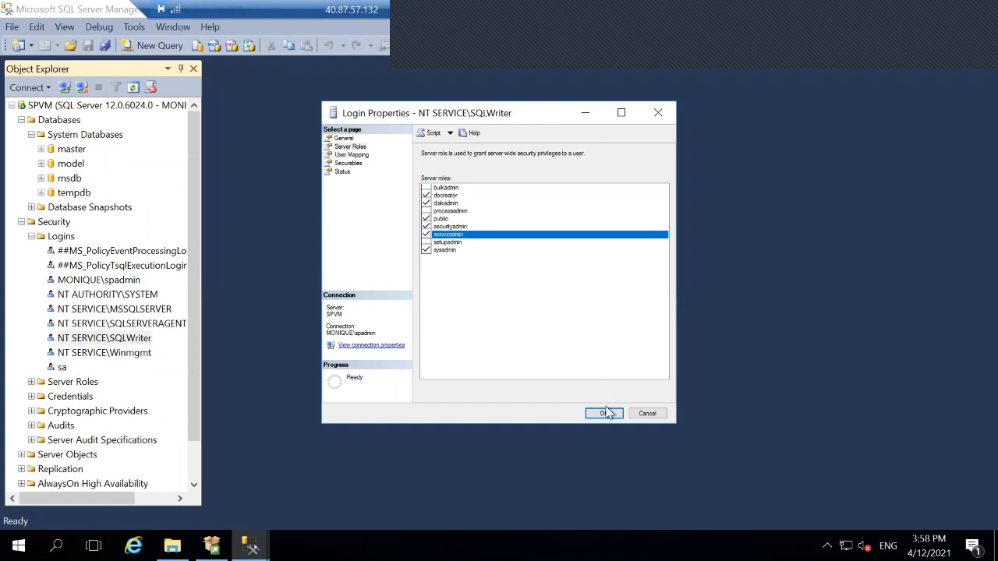
click(604, 412)
right_click(131, 352)
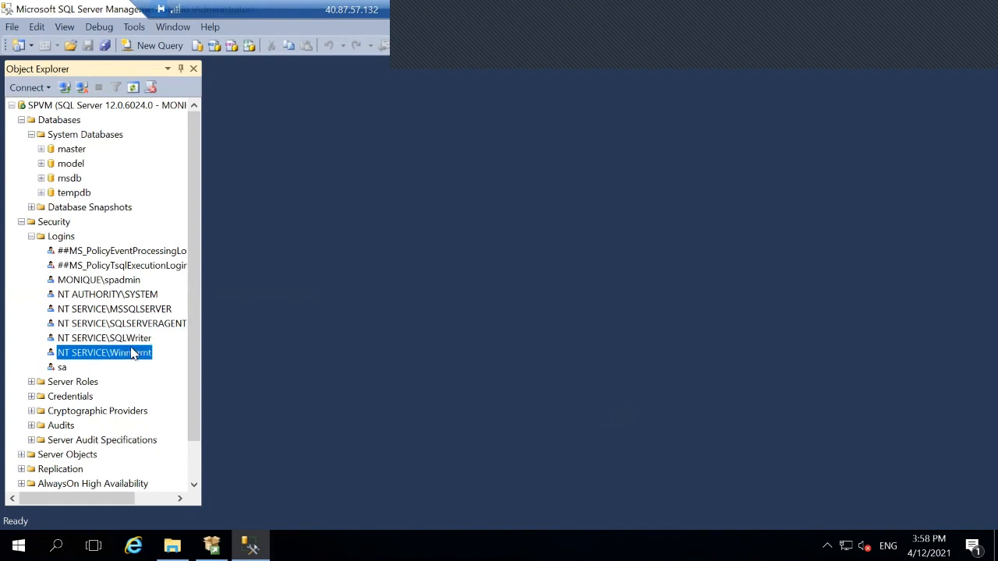
- Tick dbcreator, diskadmin, securityadmin and serveradmin in the Winmgmt login's Server Roles and apply
click(194, 512)
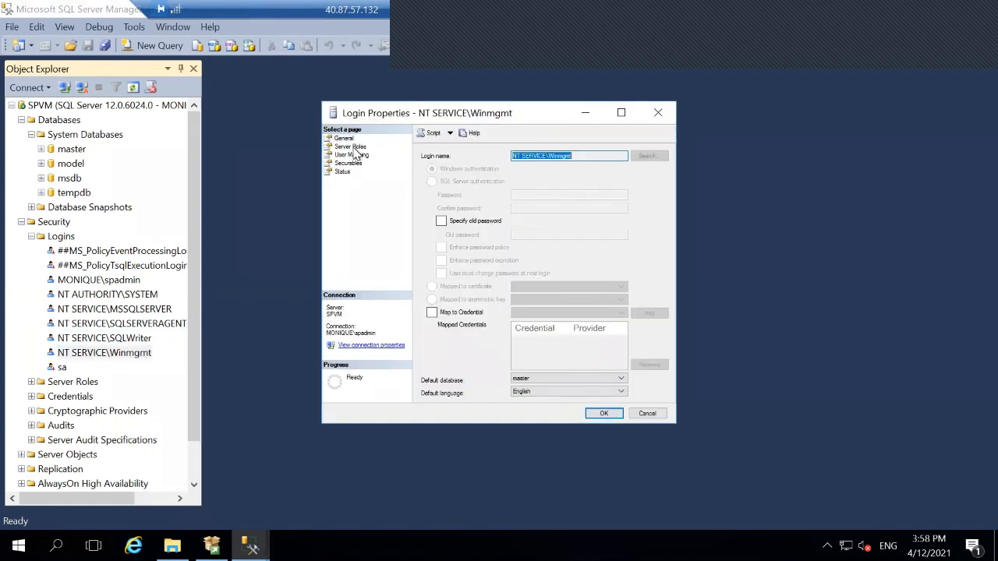
click(352, 148)
click(426, 196)
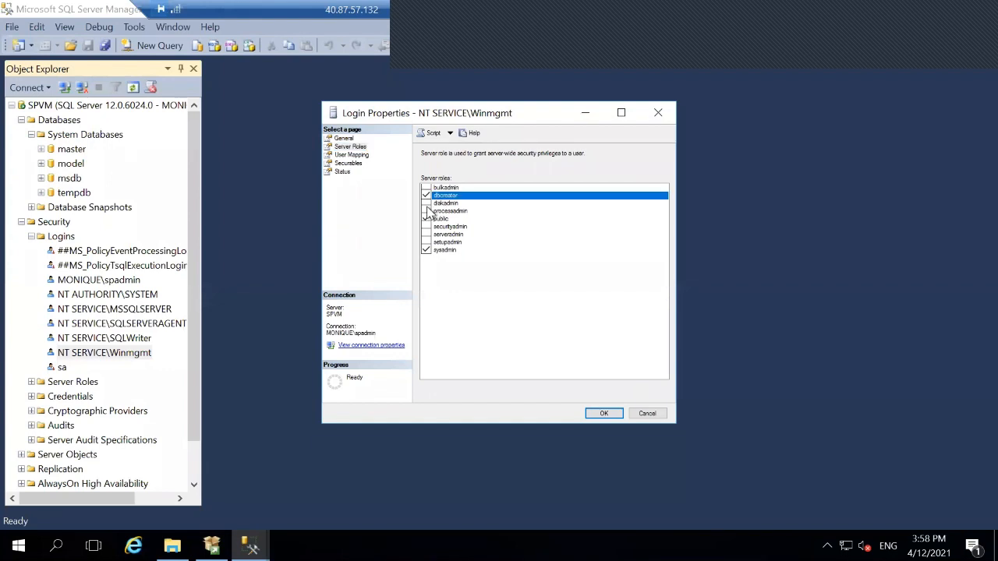
click(429, 203)
click(426, 227)
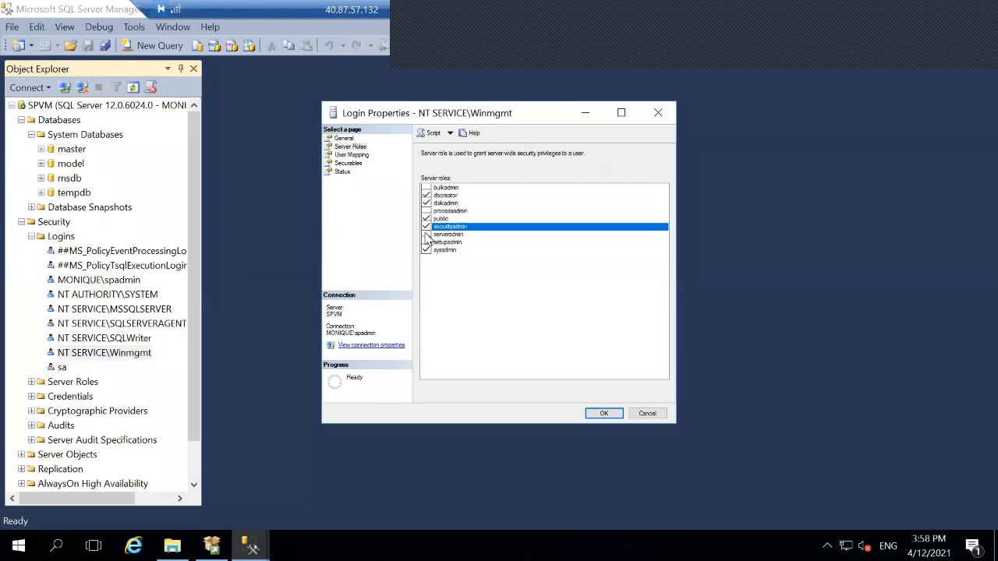
click(427, 235)
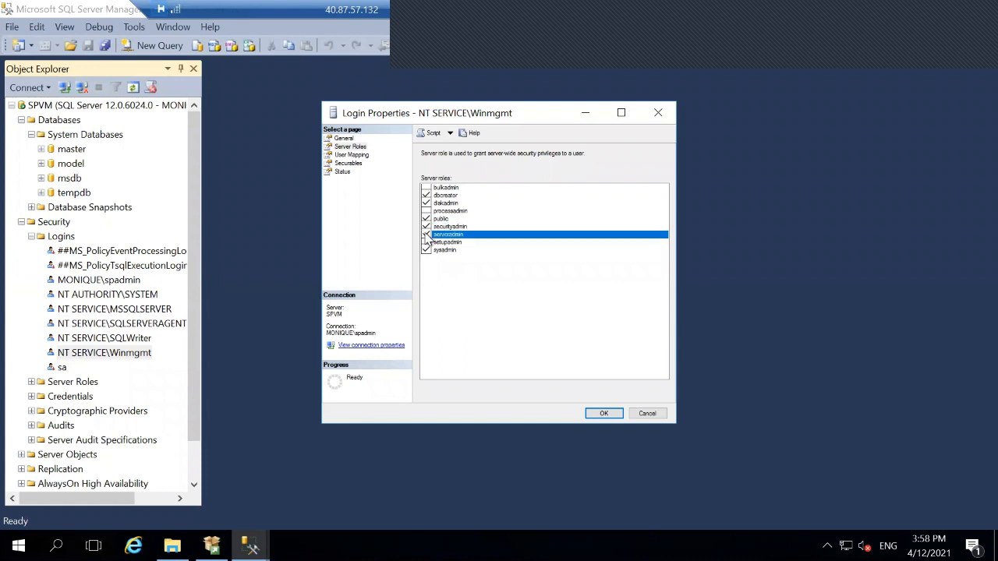
click(602, 414)
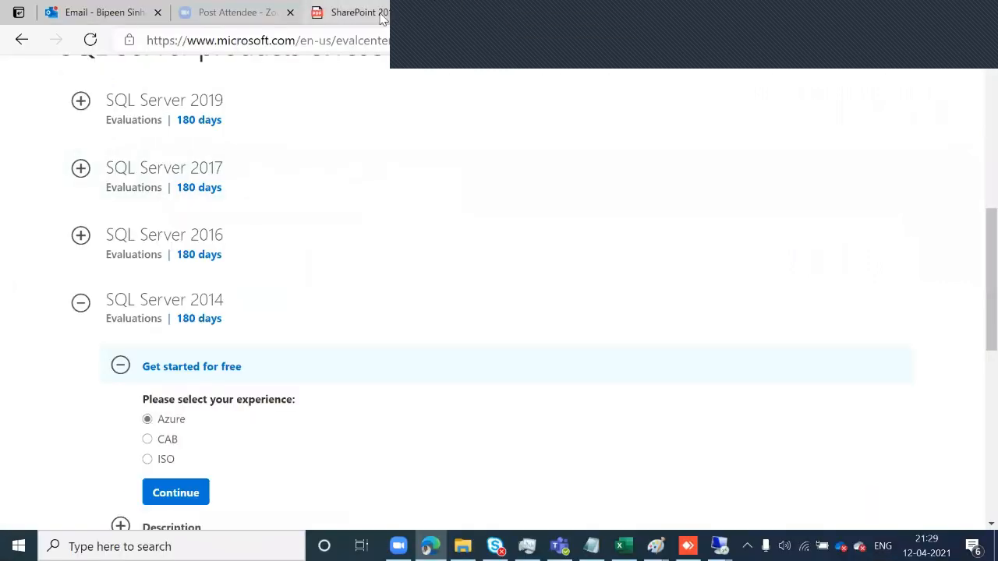
- Return to the SharePoint lab manual PDF and follow its page 3 SharePoint 2016 trial link
click(381, 14)
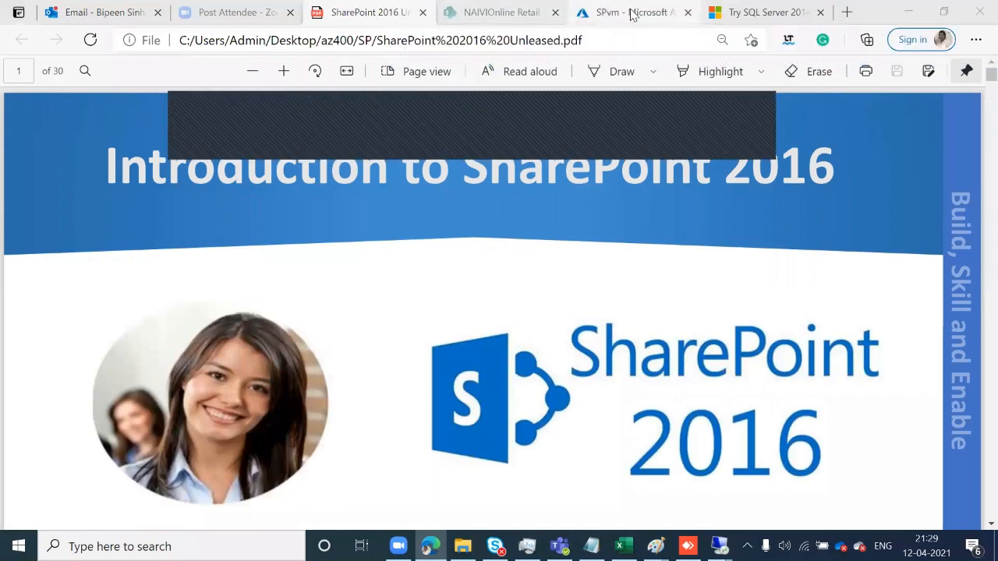
click(748, 12)
click(22, 40)
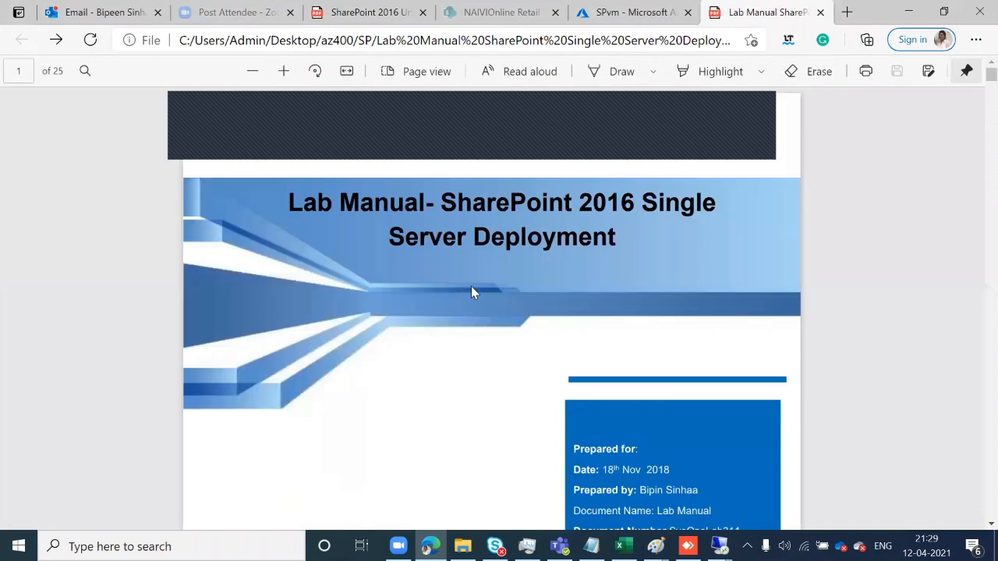
scroll(472, 289, down, 6)
scroll(472, 296, down, 10)
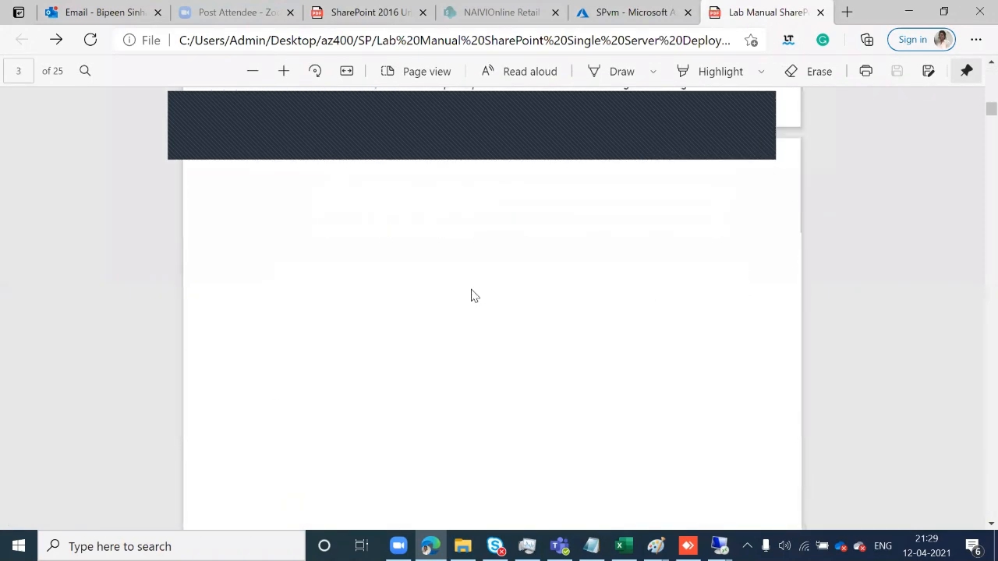
scroll(472, 296, down, 7)
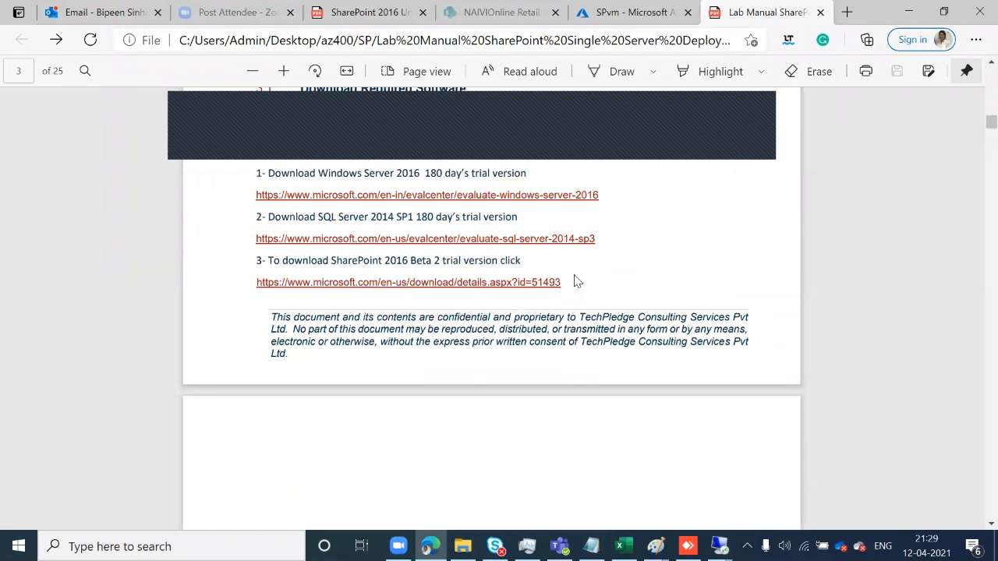
click(566, 281)
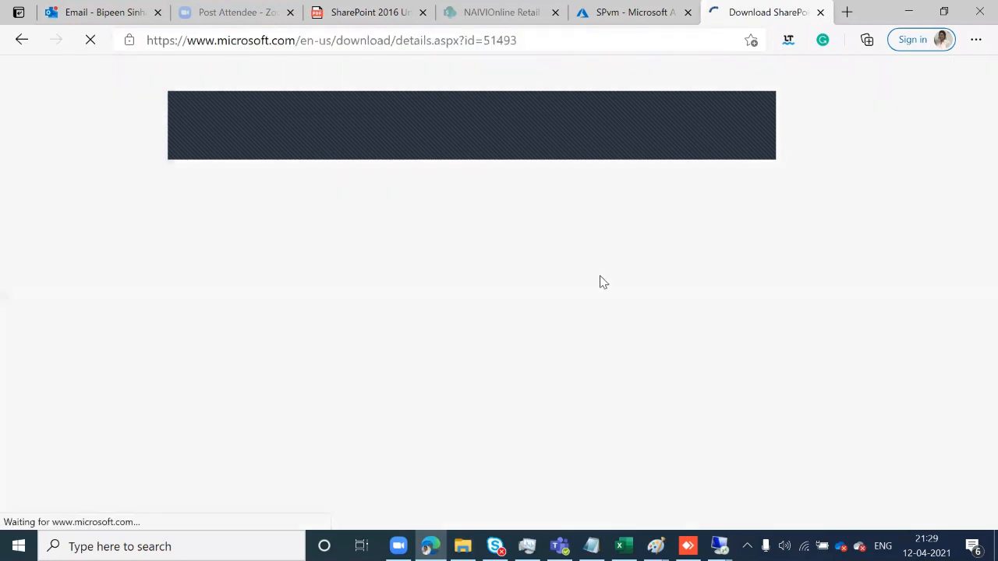
- Copy the SharePoint Server 2016 download page address
click(472, 41)
right_click(471, 40)
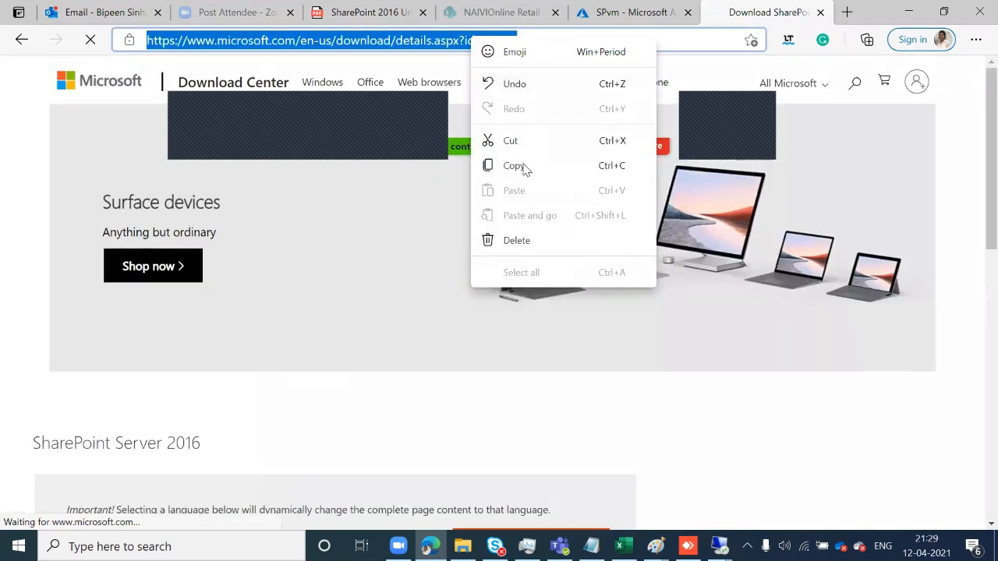
click(524, 165)
scroll(483, 468, down, 3)
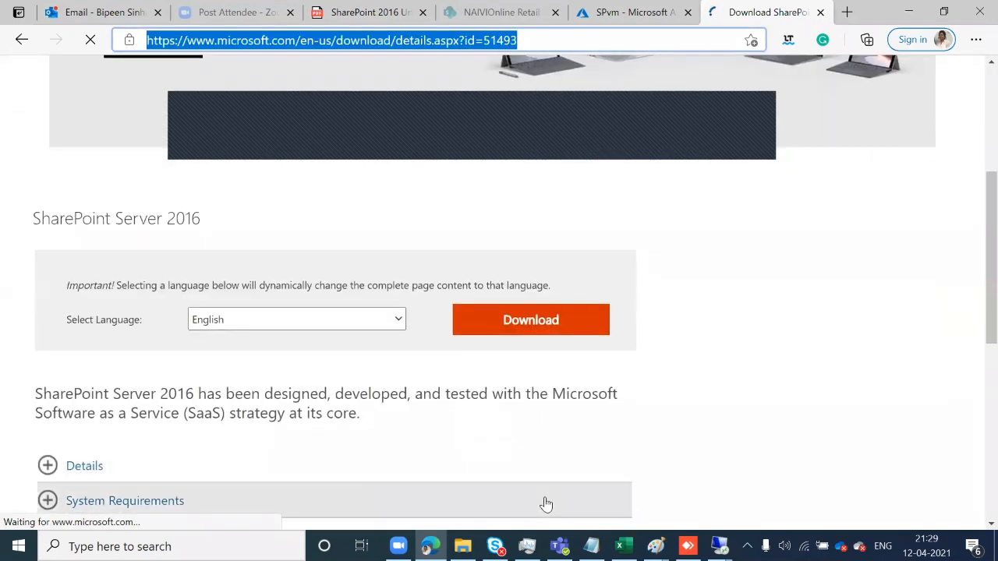
- Switch to the SharePoint VM's remote desktop session (40.87.57.132)
click(719, 546)
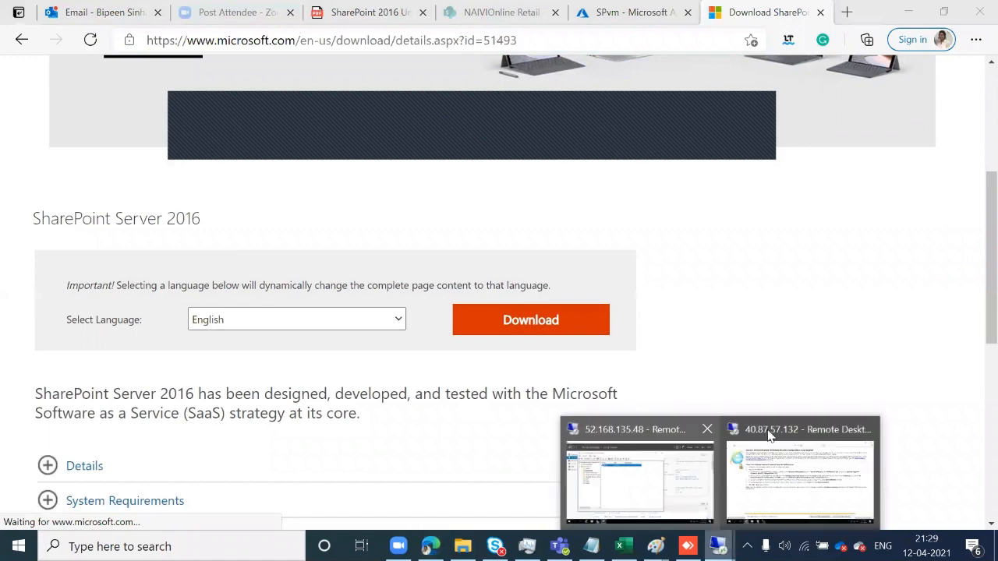
click(696, 456)
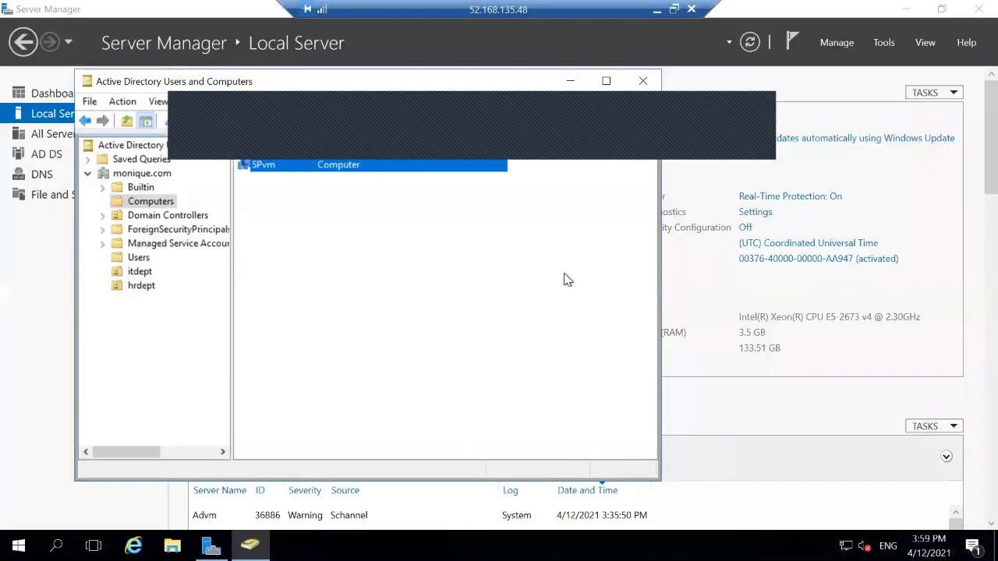
click(656, 8)
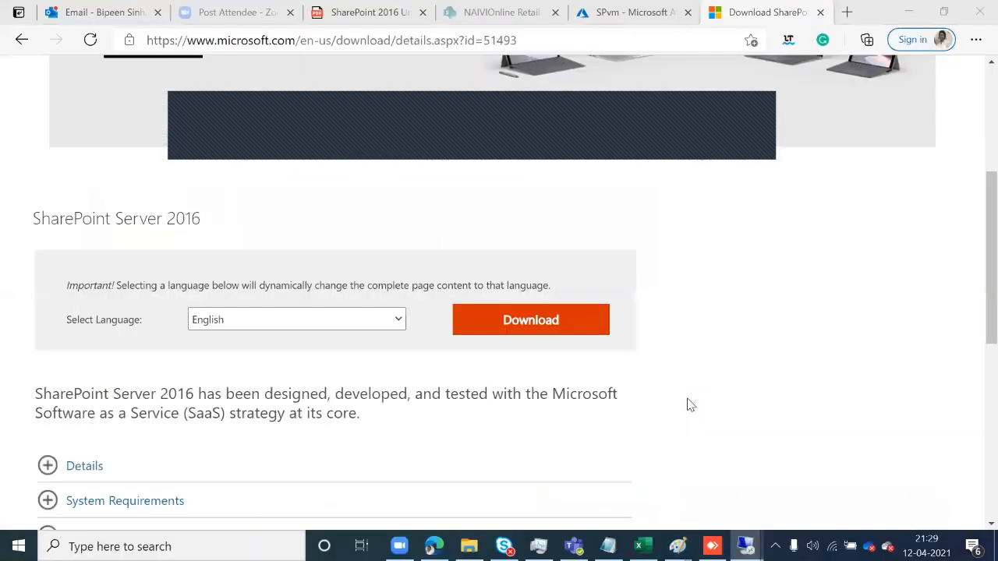
click(719, 546)
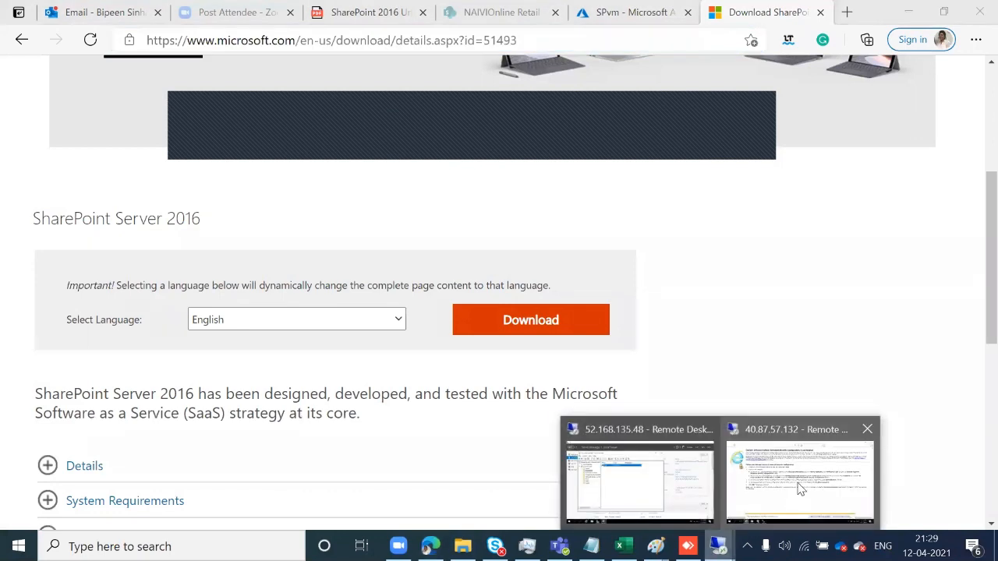
click(798, 488)
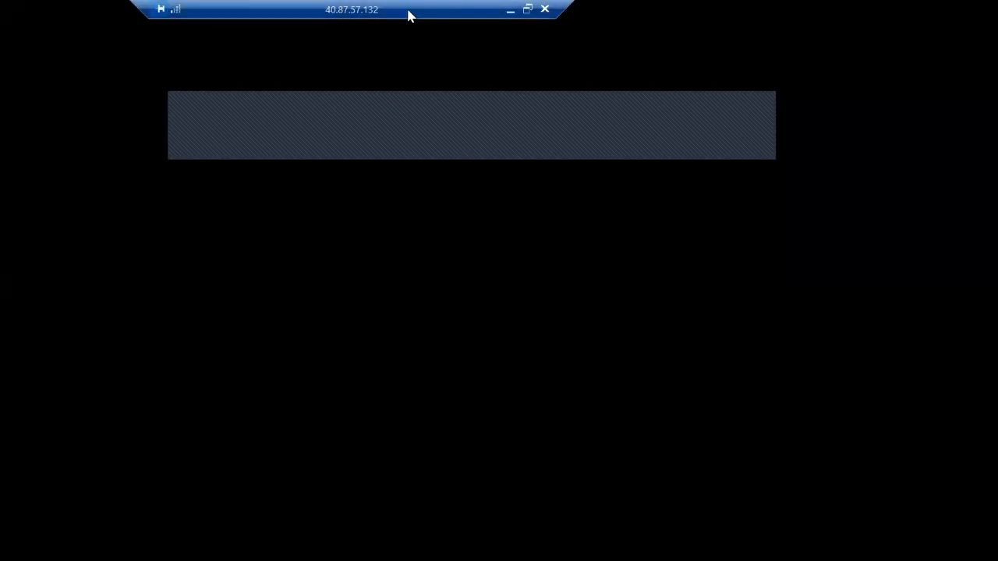
- Paste the copied address into Internet Explorer on the VM and load the download page
drag(408, 13, 395, 10)
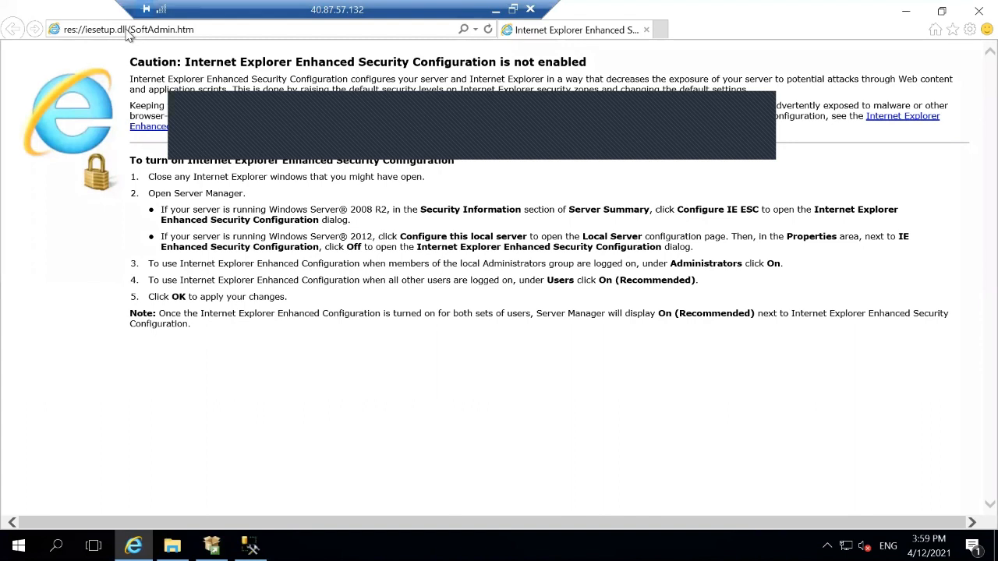
click(125, 29)
key(ctrl+v)
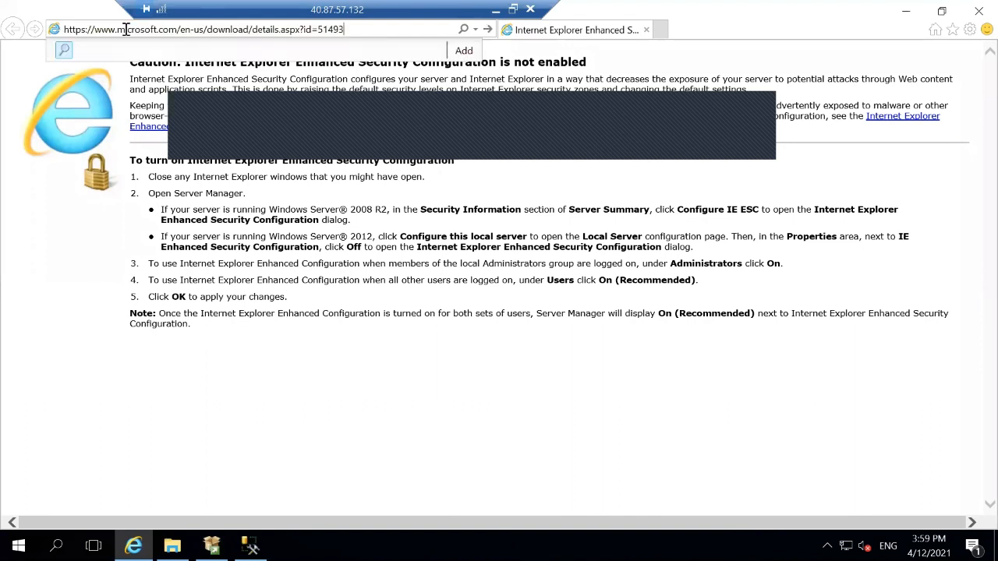
key(Return)
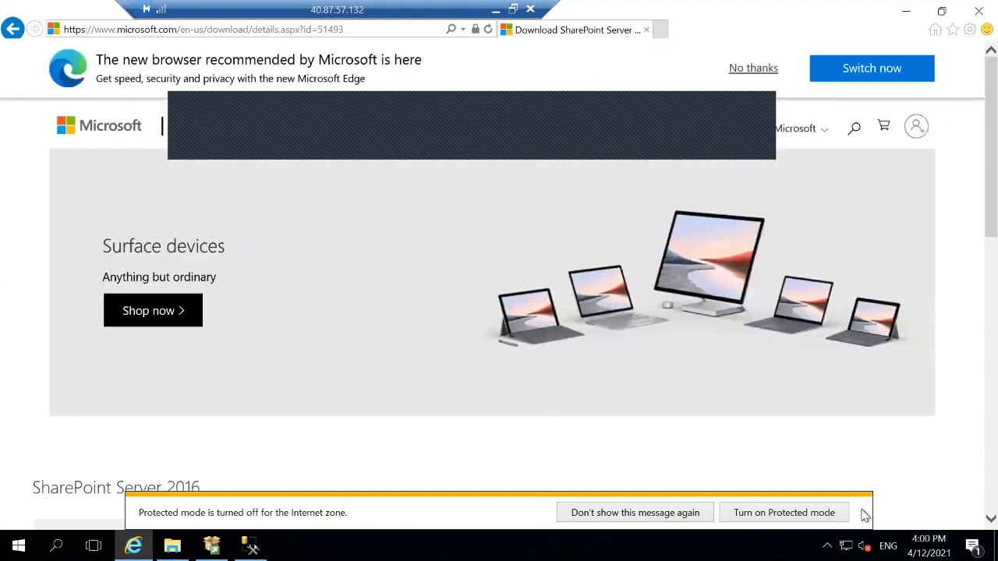
- Start the SharePoint Server 2016 download and save officeserver.img, clearing the protected mode notices
click(862, 512)
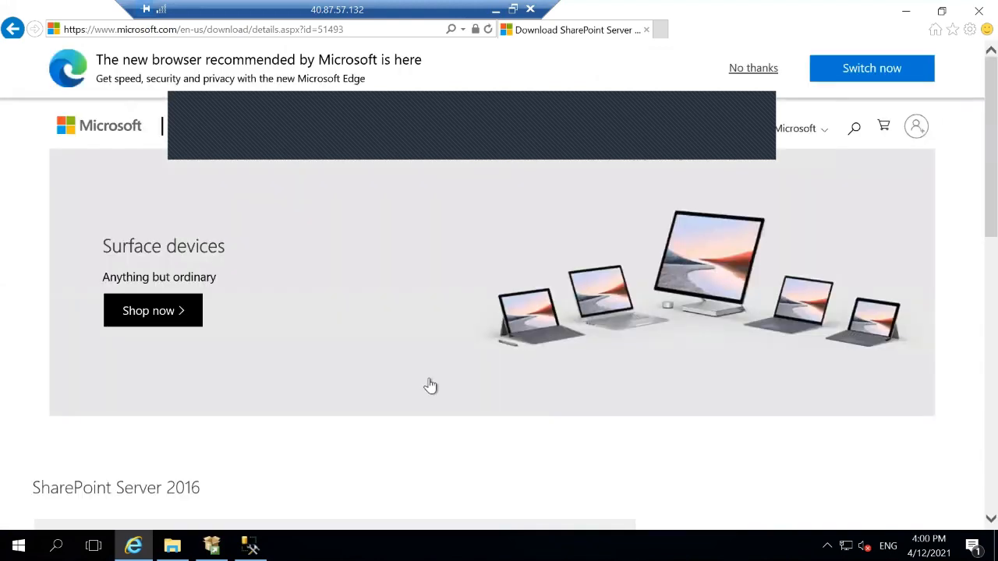
scroll(429, 386, down, 5)
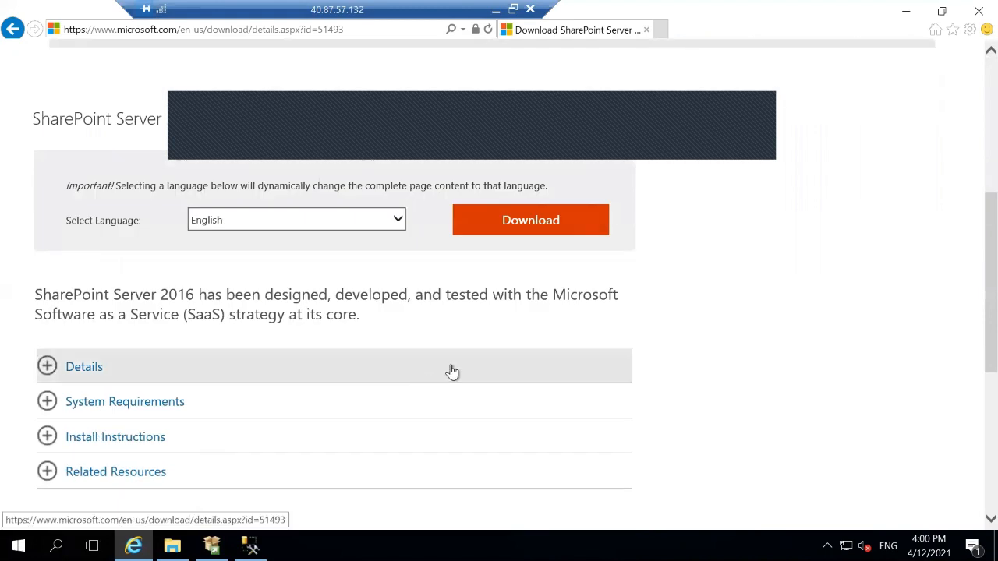
click(539, 225)
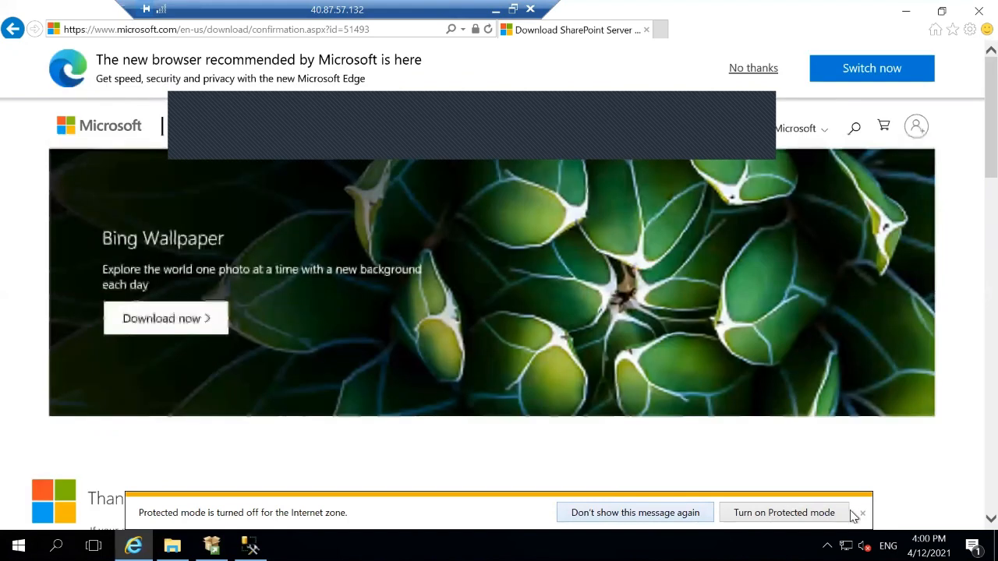
click(861, 513)
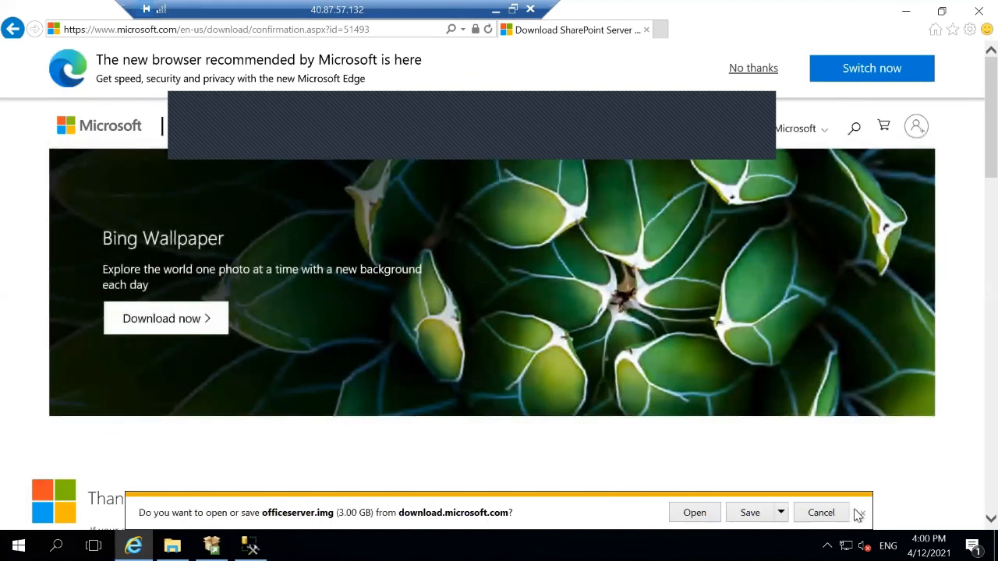
click(750, 513)
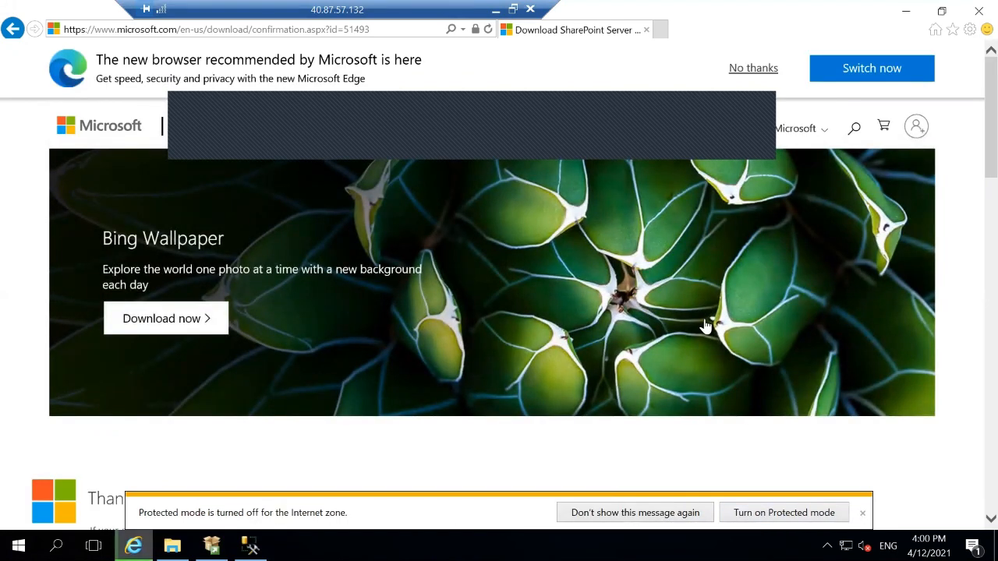
click(862, 513)
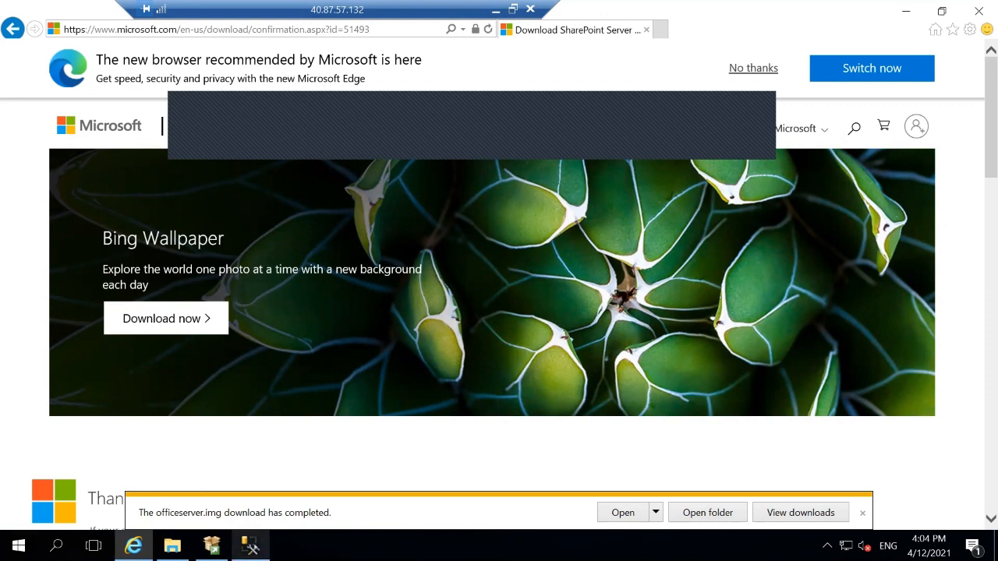
- Close Management Studio, check officeserver in Downloads, then close Explorer and Internet Explorer
click(250, 546)
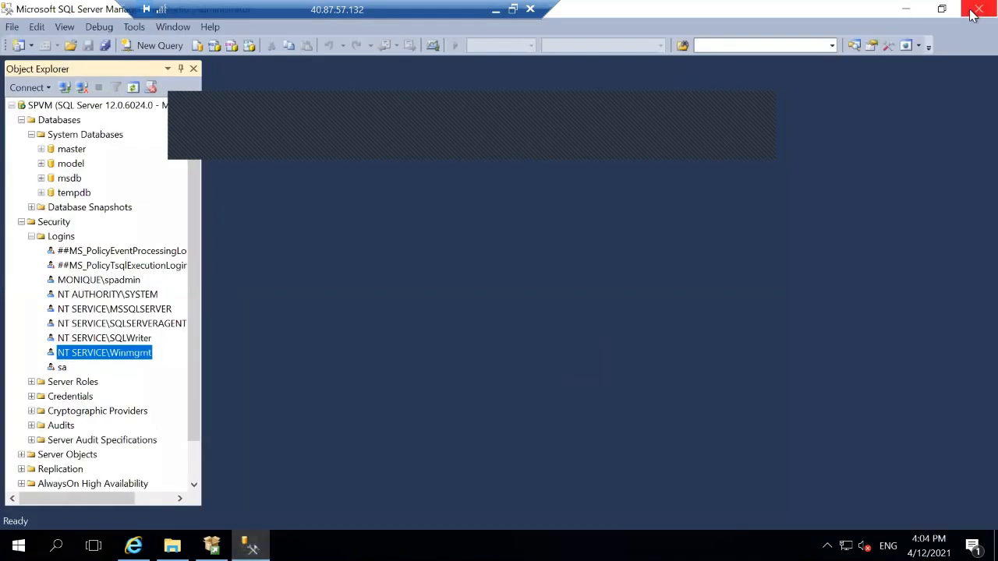
click(975, 13)
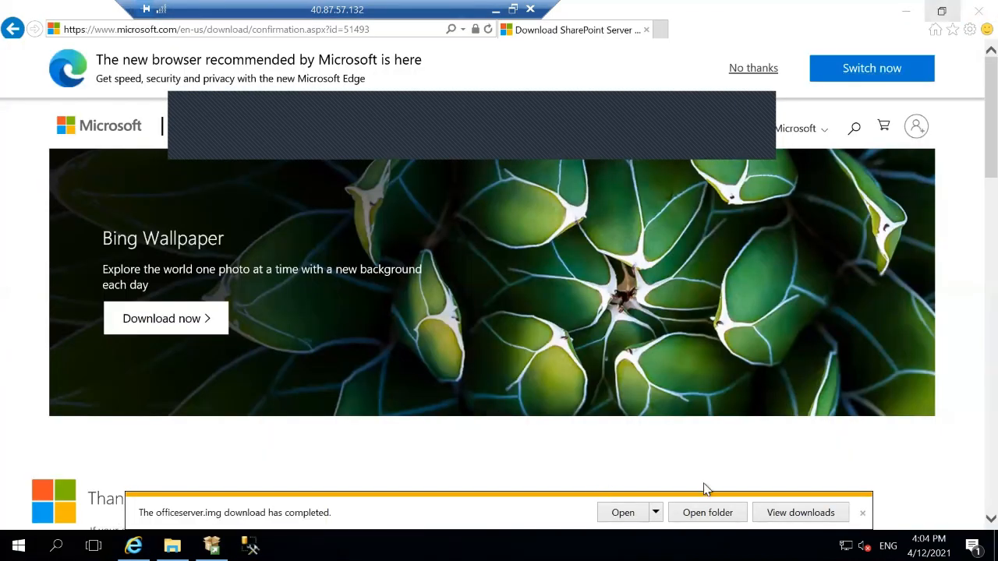
click(707, 513)
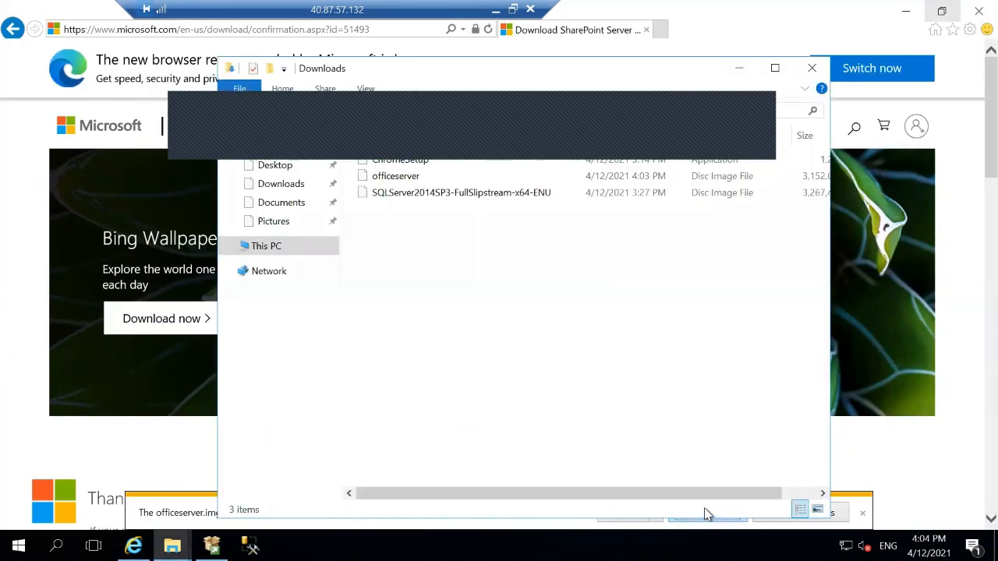
click(812, 68)
click(975, 13)
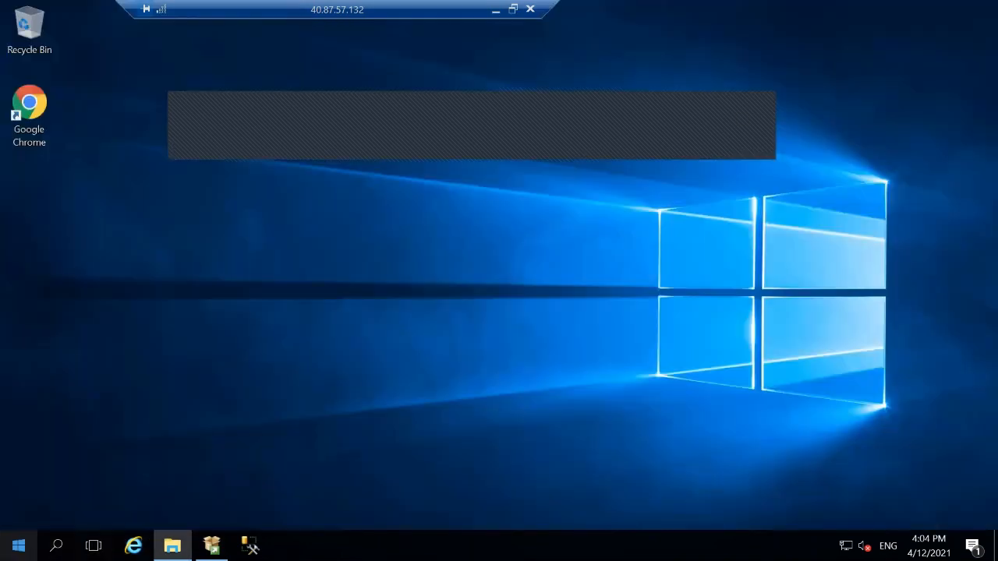
- Restart the server VM through Start > Power > Restart, confirming the shutdown prompt
click(19, 545)
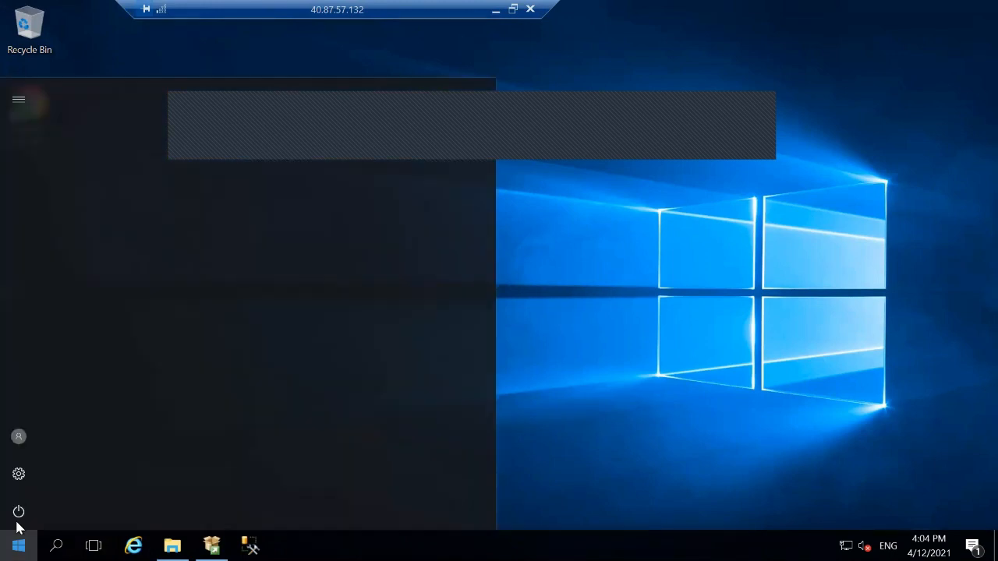
click(18, 523)
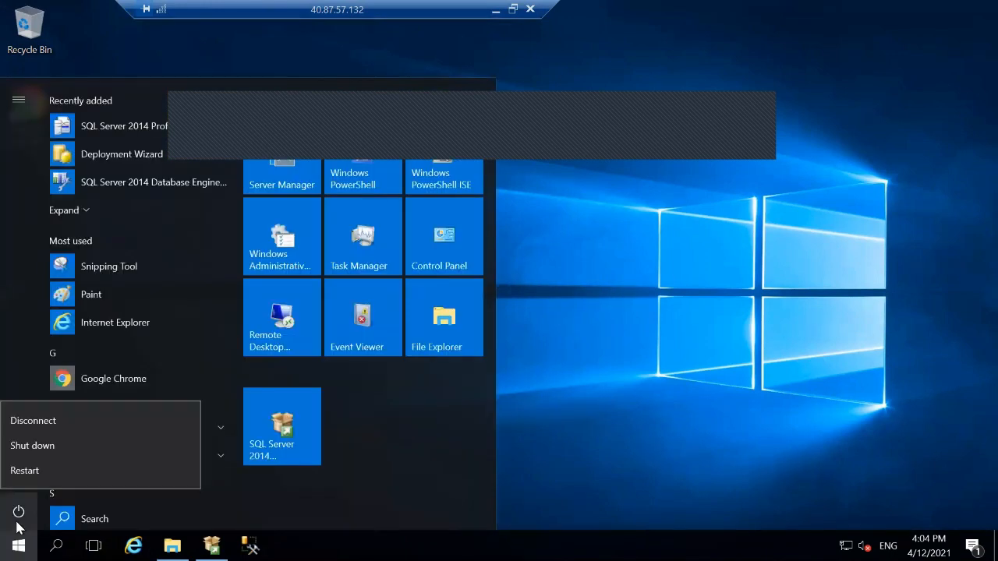
click(43, 469)
click(236, 475)
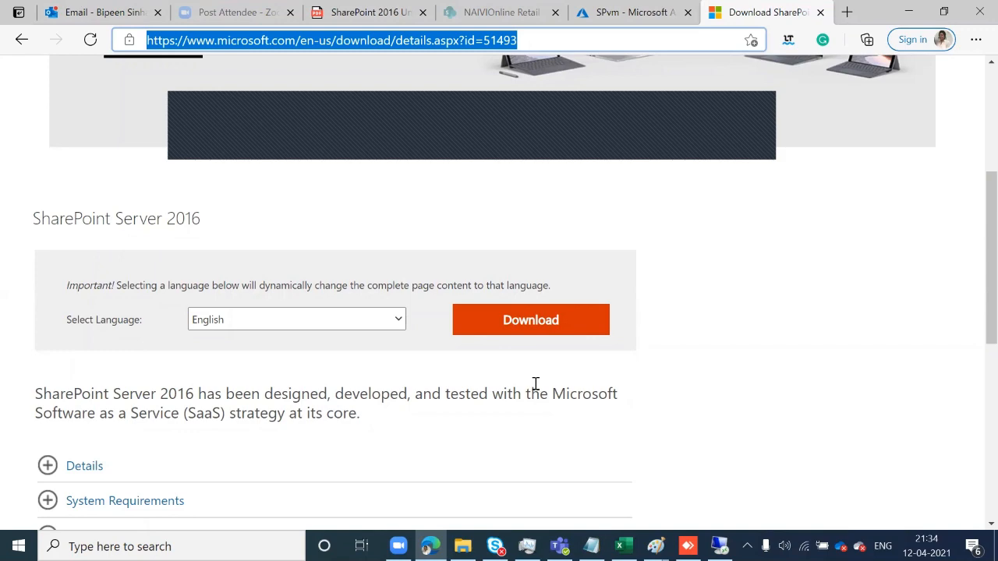
- Open youtube.com in a new tab and go to the uploader's channel via search
click(848, 13)
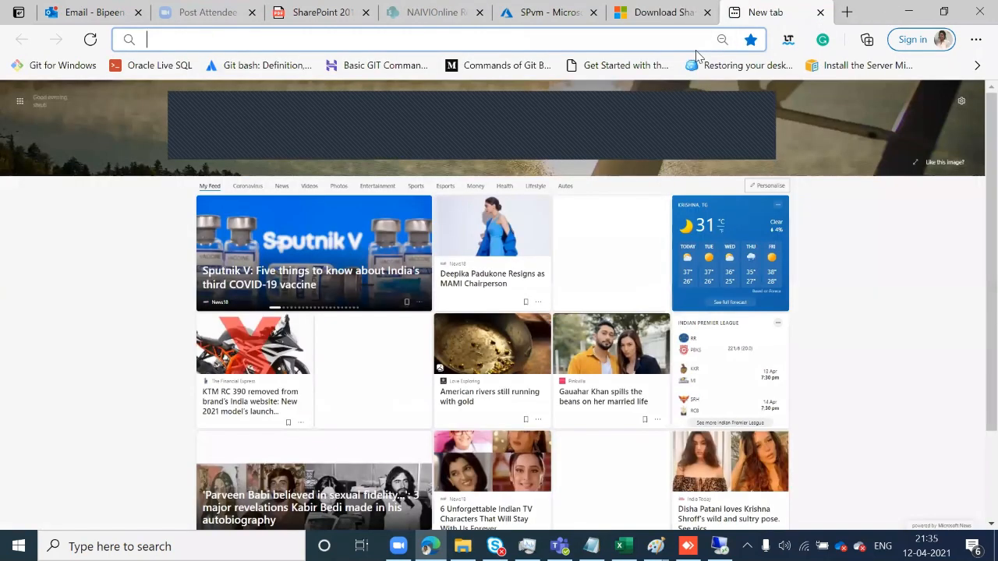
text(youtube.com)
key(Return)
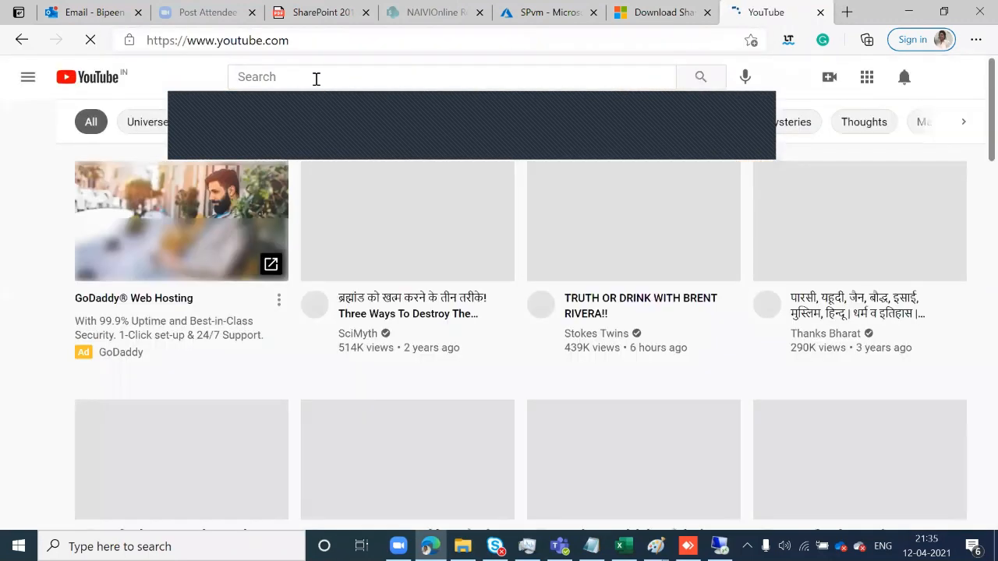
click(313, 79)
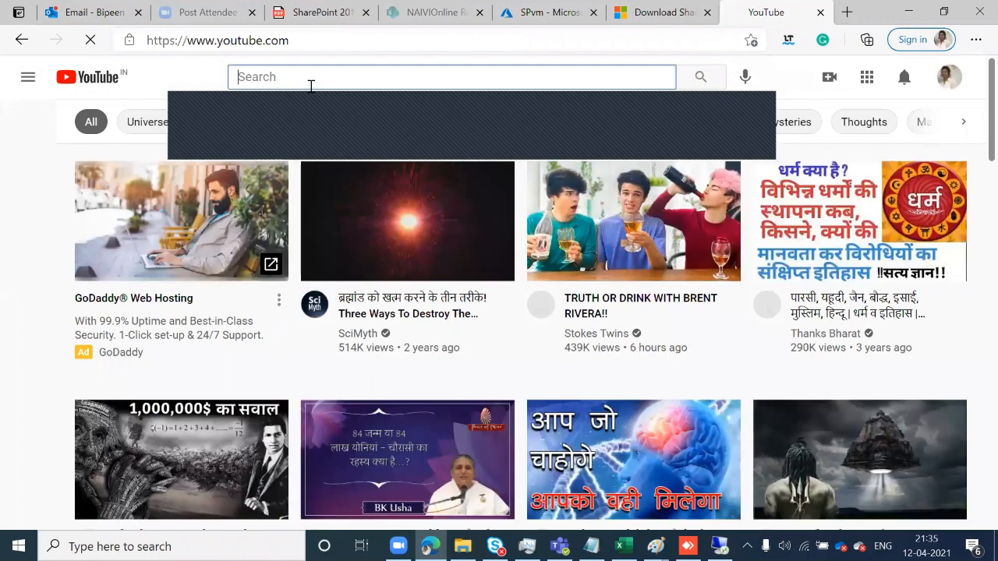
text(bip)
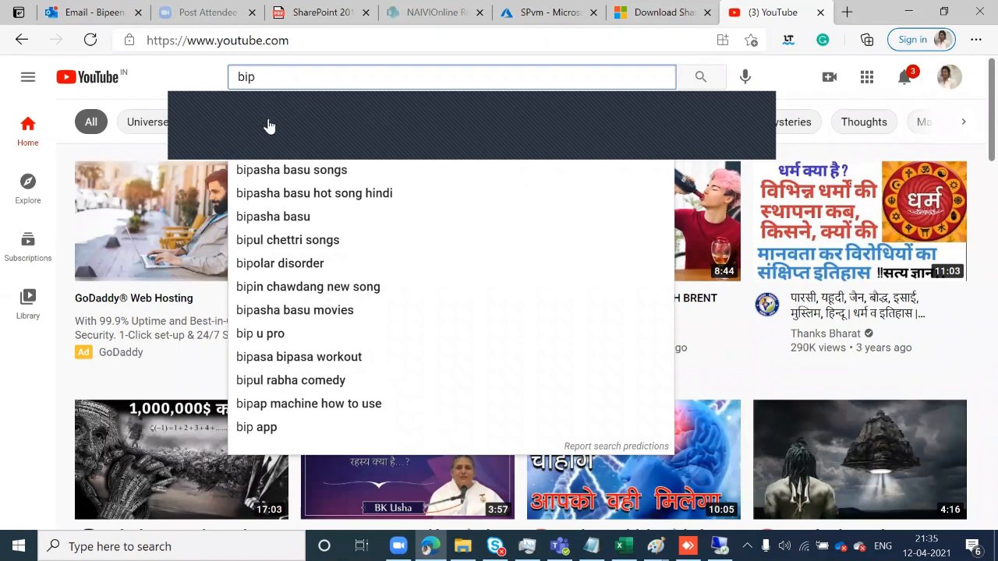
text(eesinha)
key(Return)
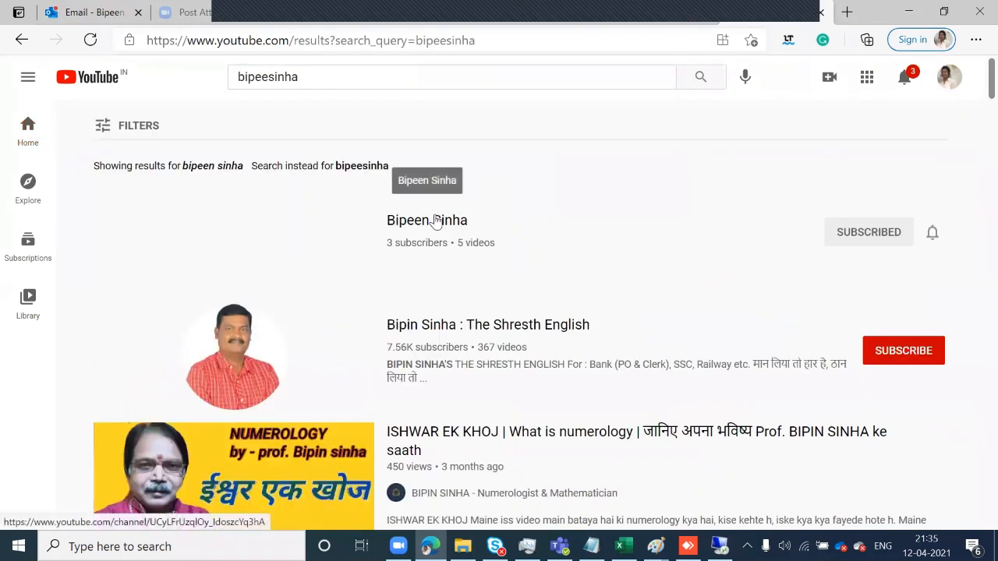
click(436, 221)
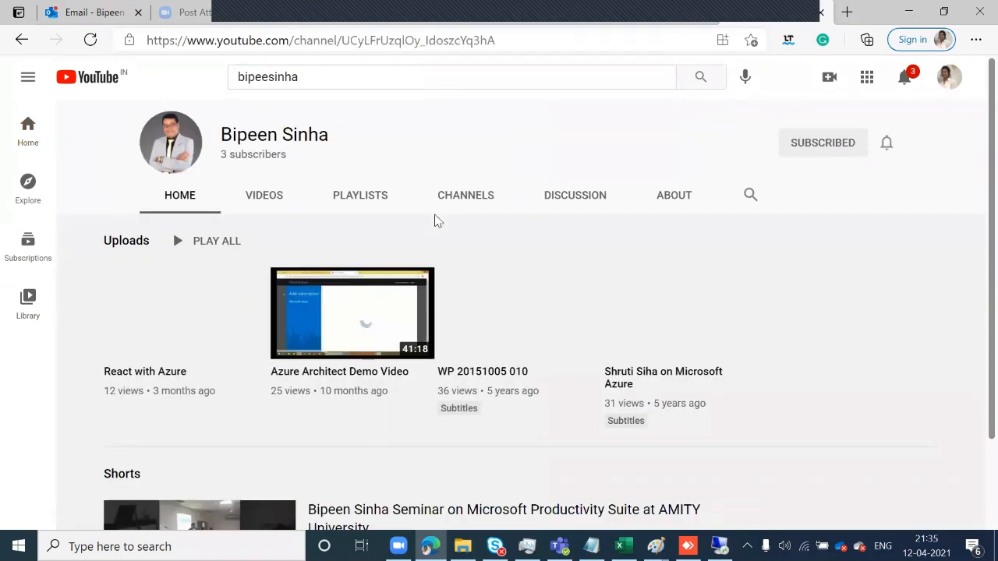
click(513, 309)
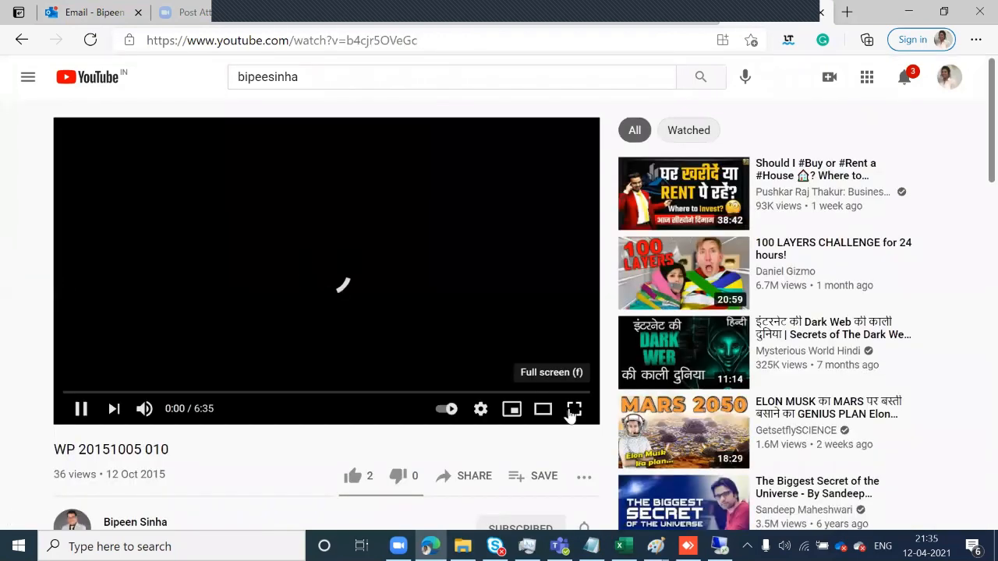
click(573, 409)
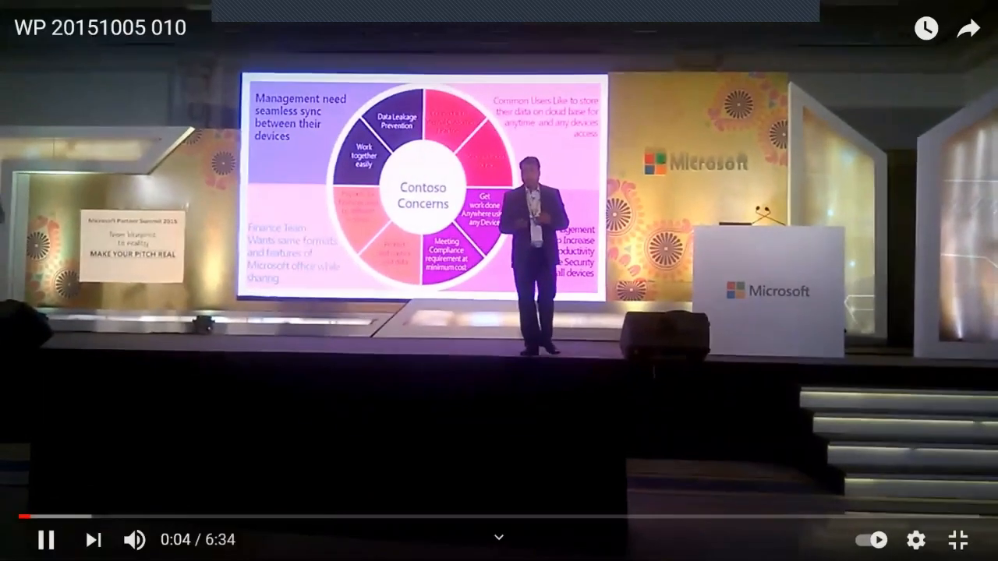
click(46, 539)
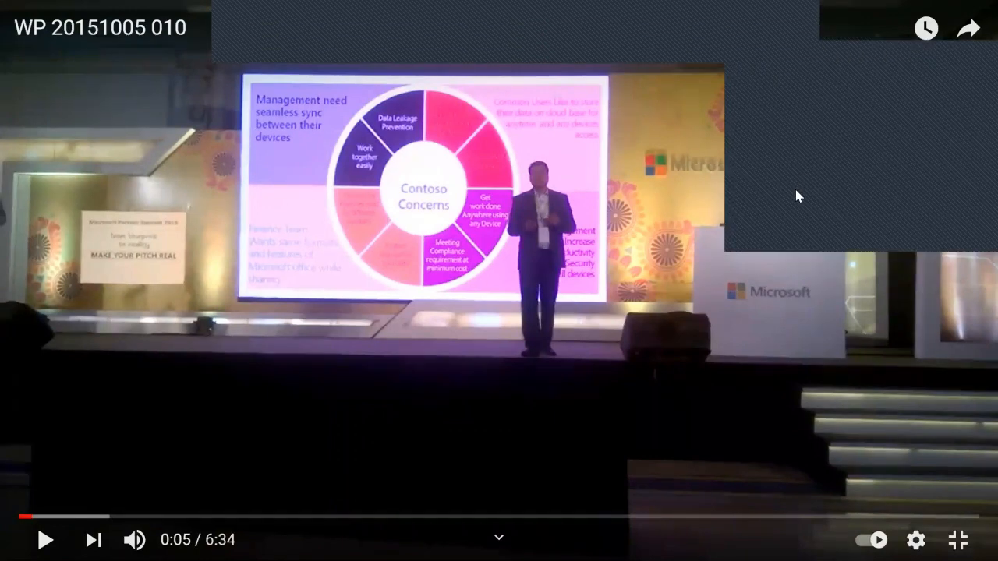
click(482, 222)
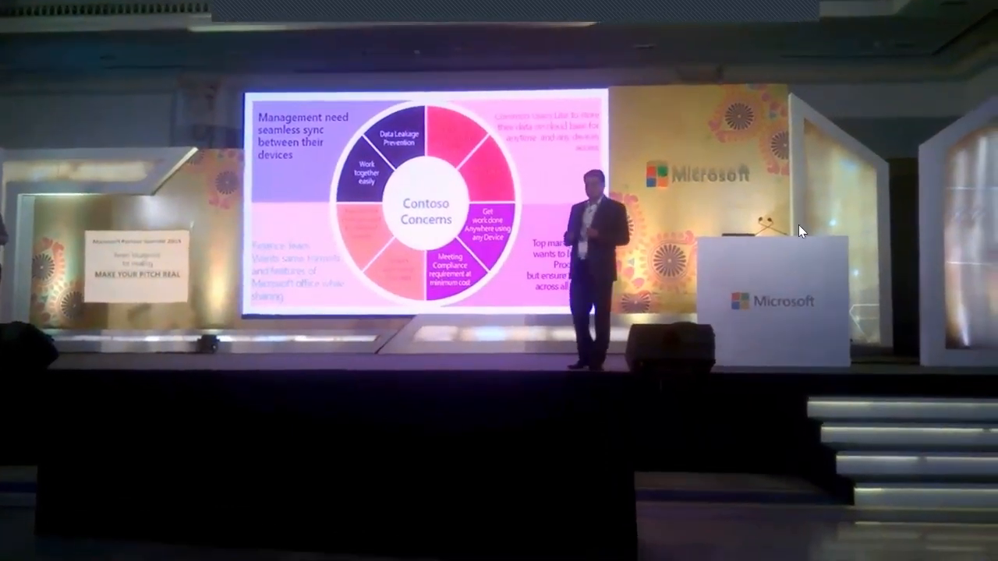
mouse_move(798, 225)
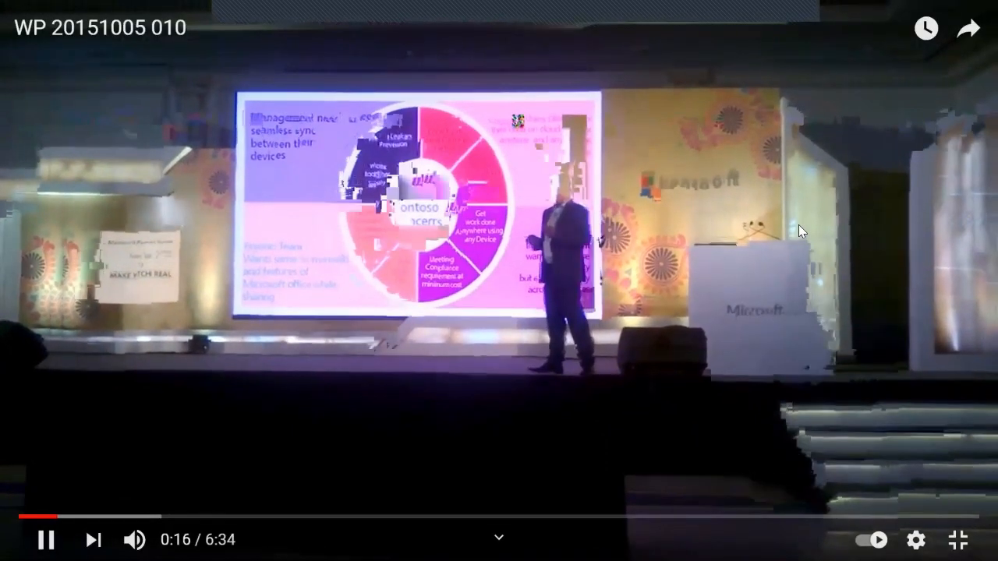
click(957, 540)
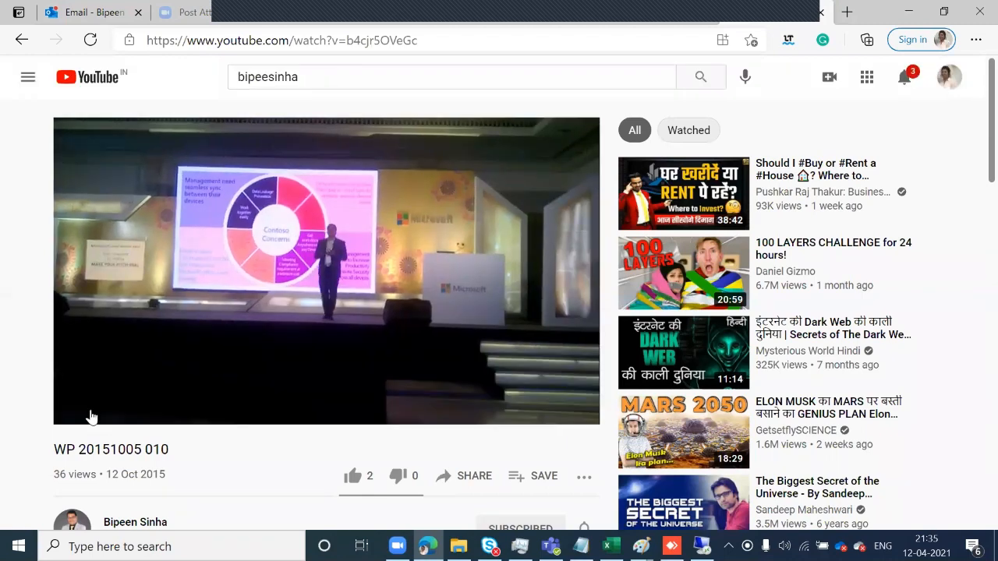
click(328, 310)
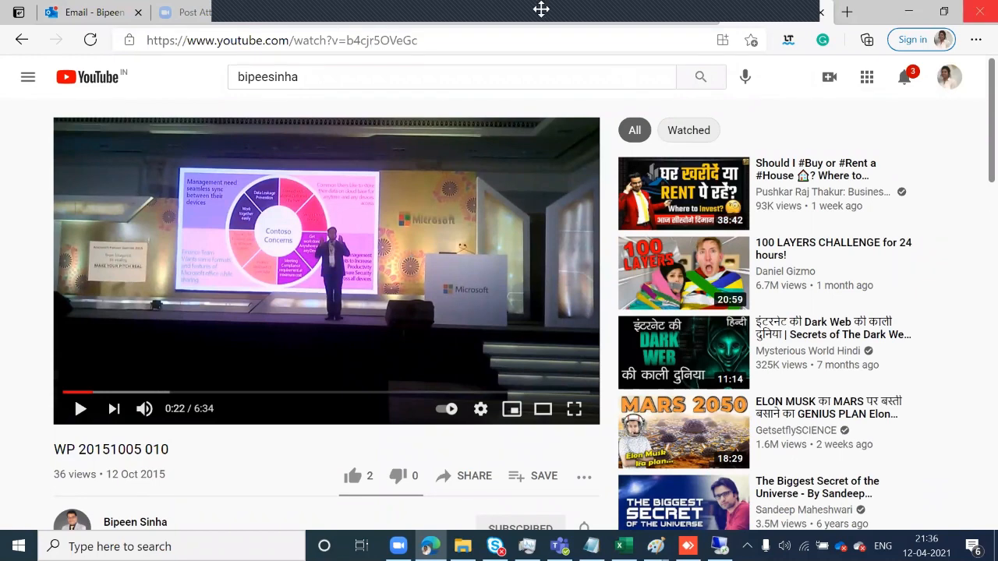
mouse_move(613, 3)
drag(613, 3, 412, 3)
click(847, 12)
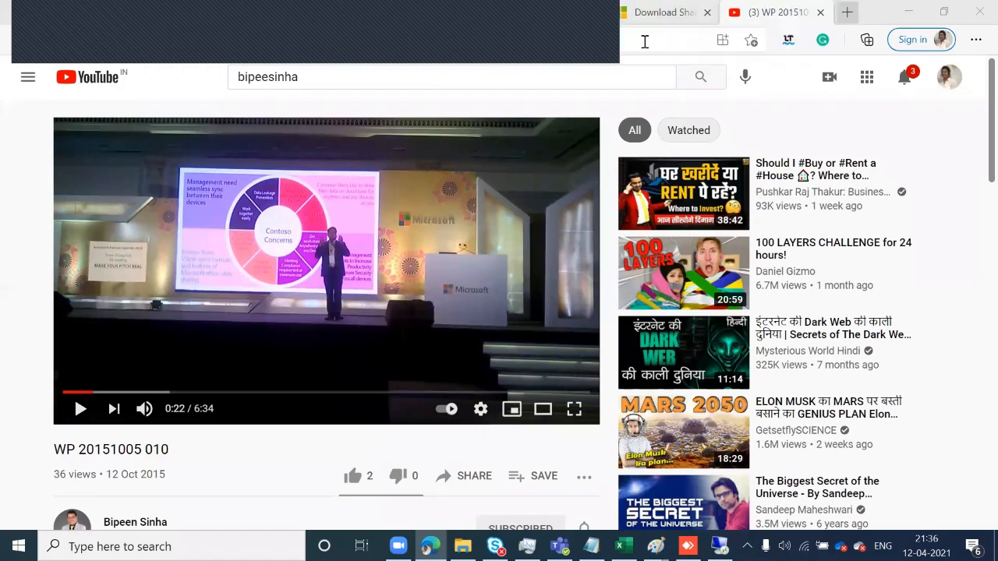
text(g)
key(Down)
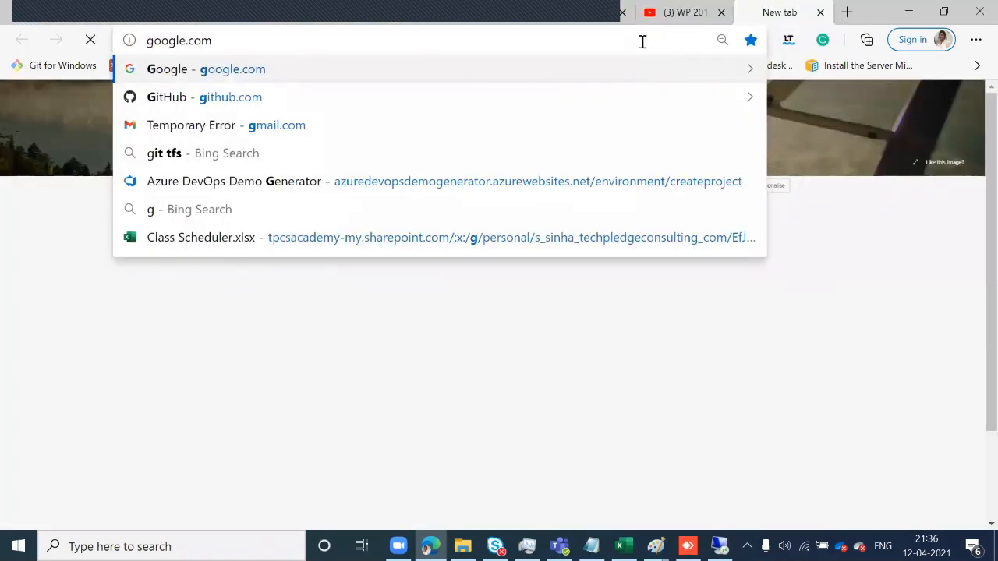
key(Return)
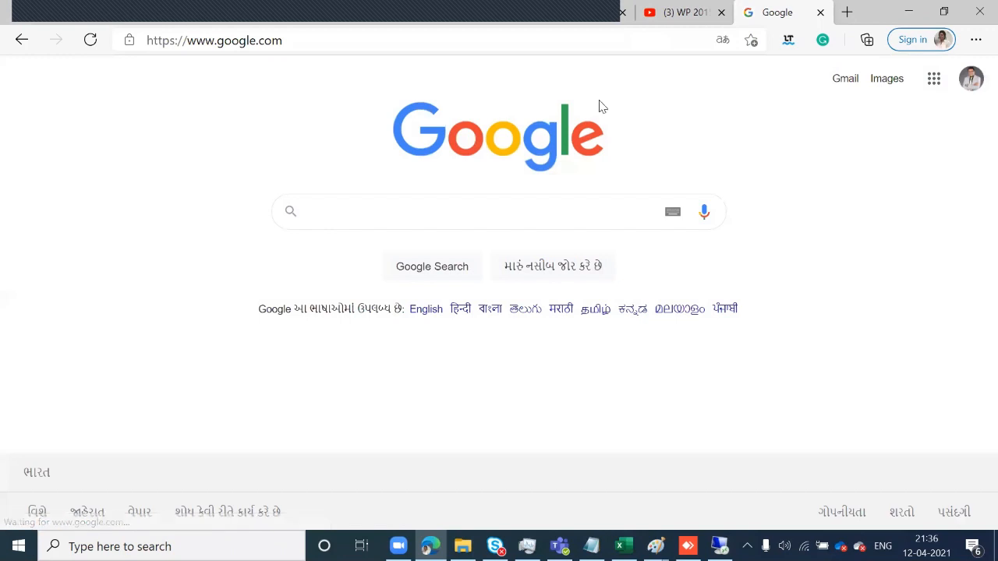
text(bi)
text( p)
key(BackSpace)
key(BackSpace)
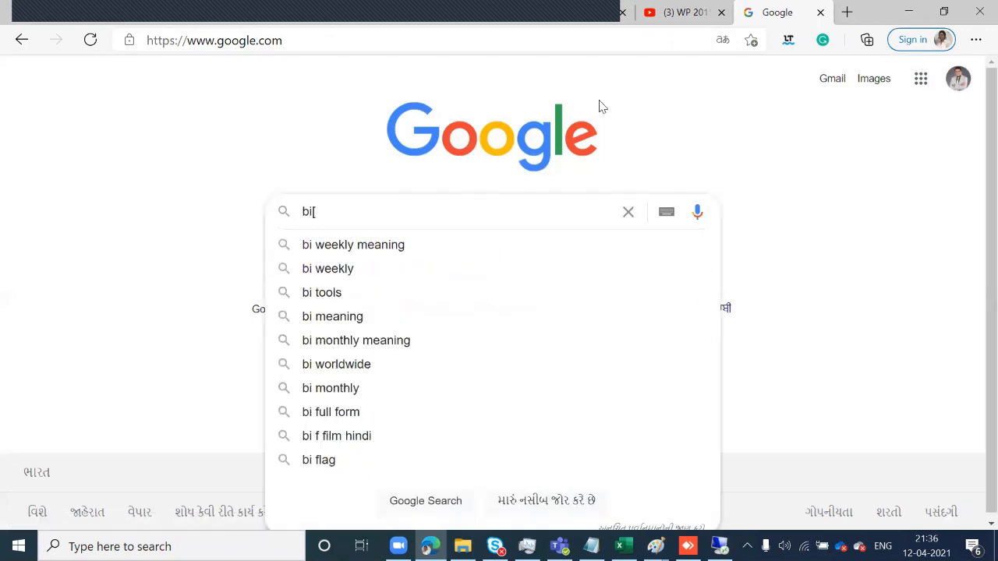
text(peen )
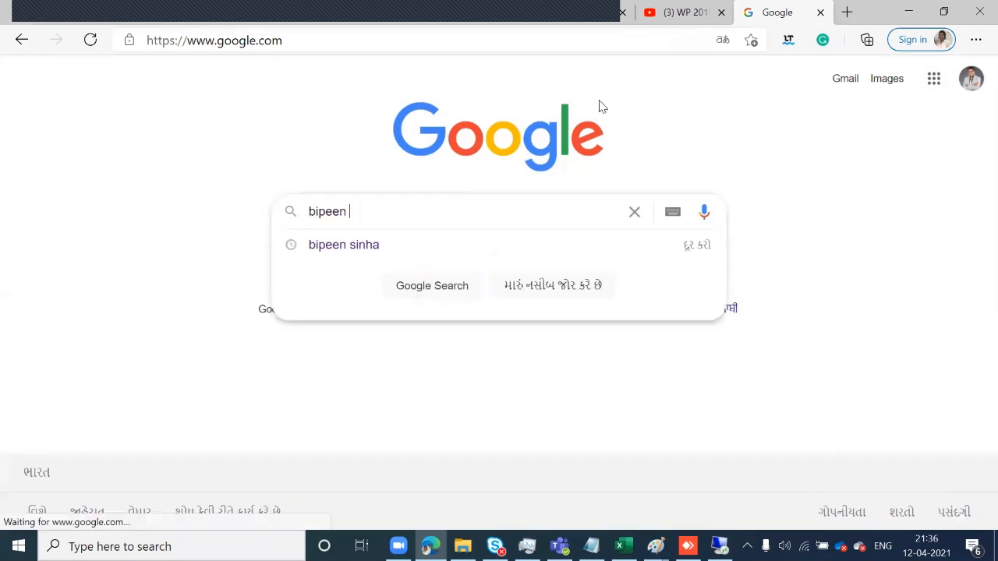
text(sinha)
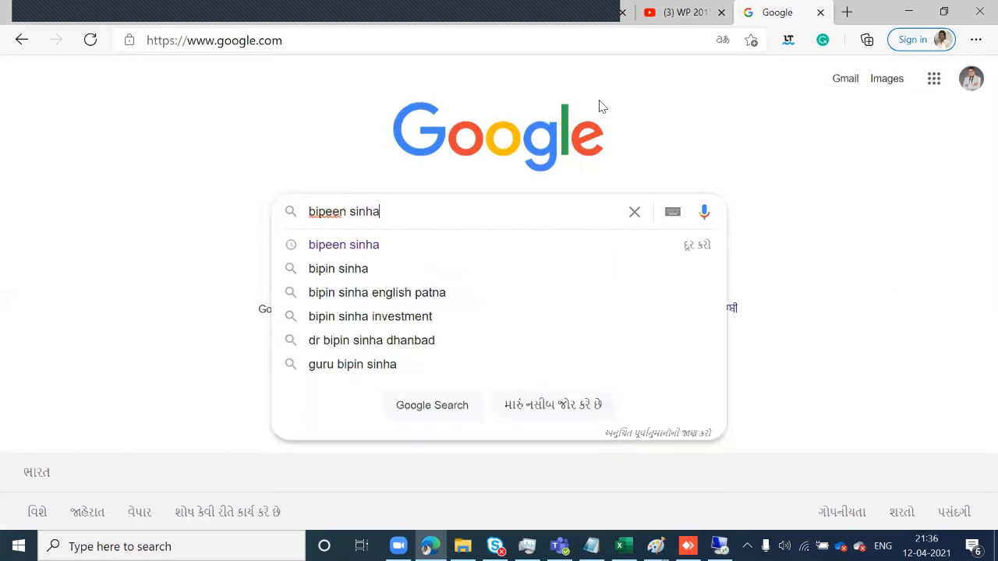
key(Return)
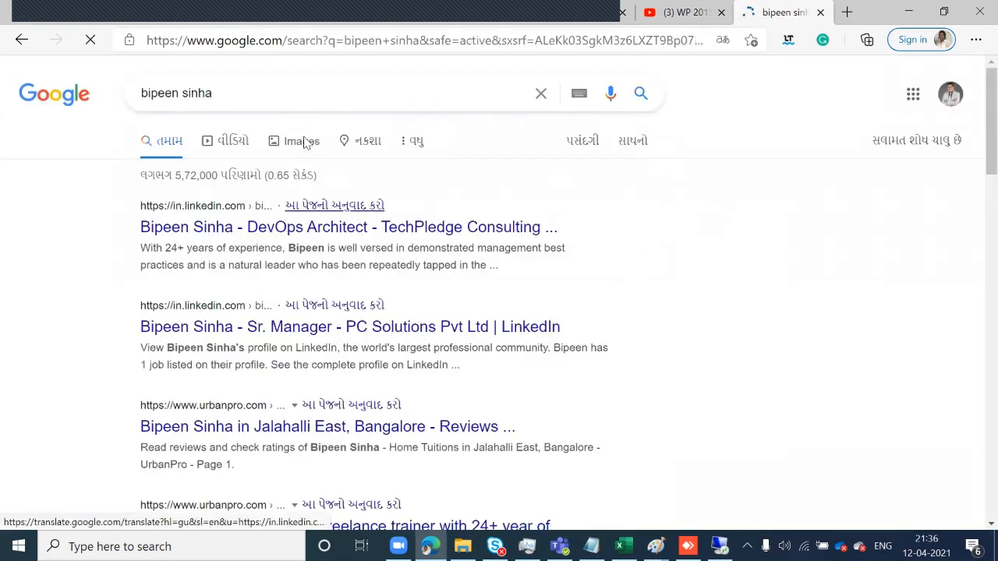
click(305, 94)
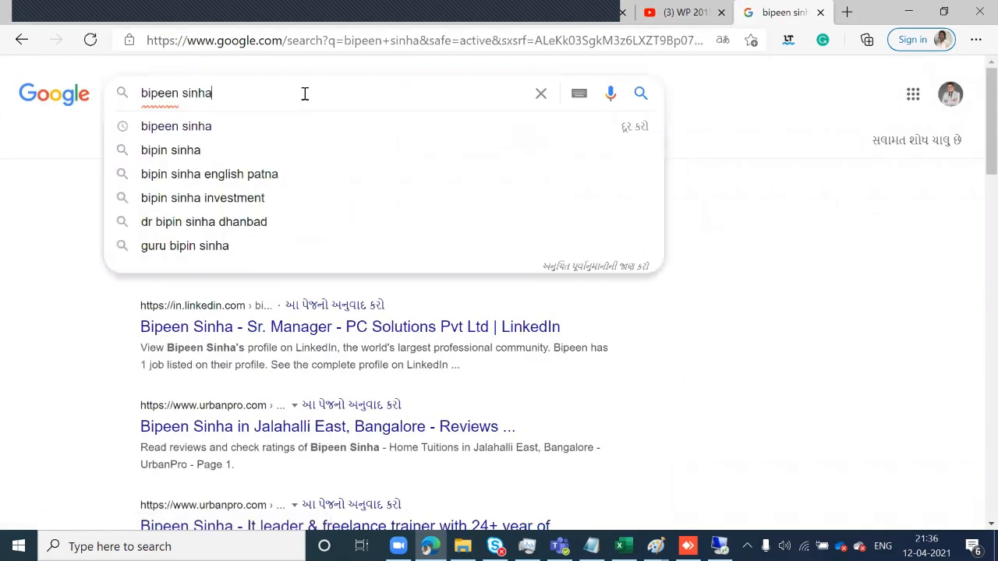
click(696, 334)
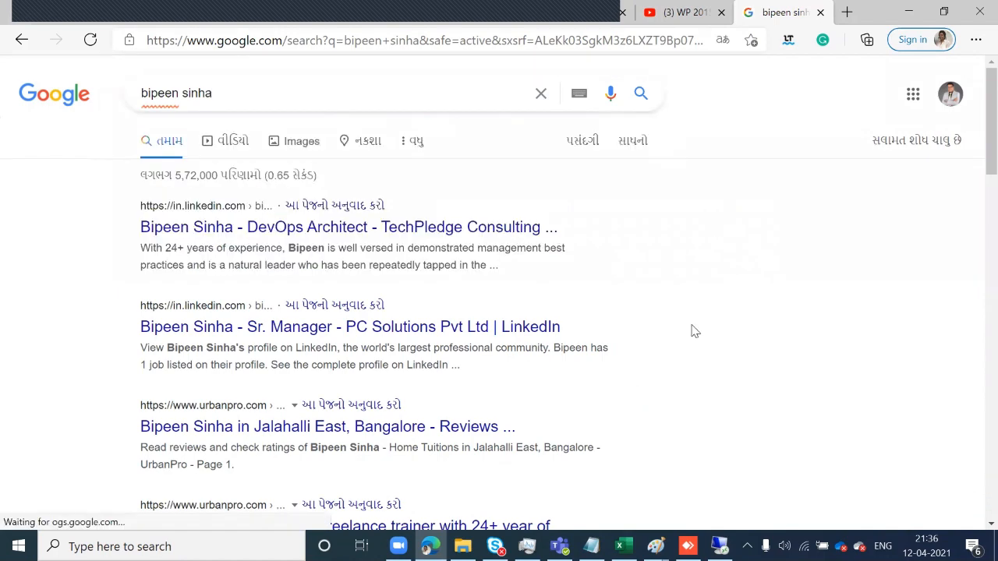
scroll(694, 332, down, 2)
scroll(653, 247, down, 2)
scroll(317, 211, up, 3)
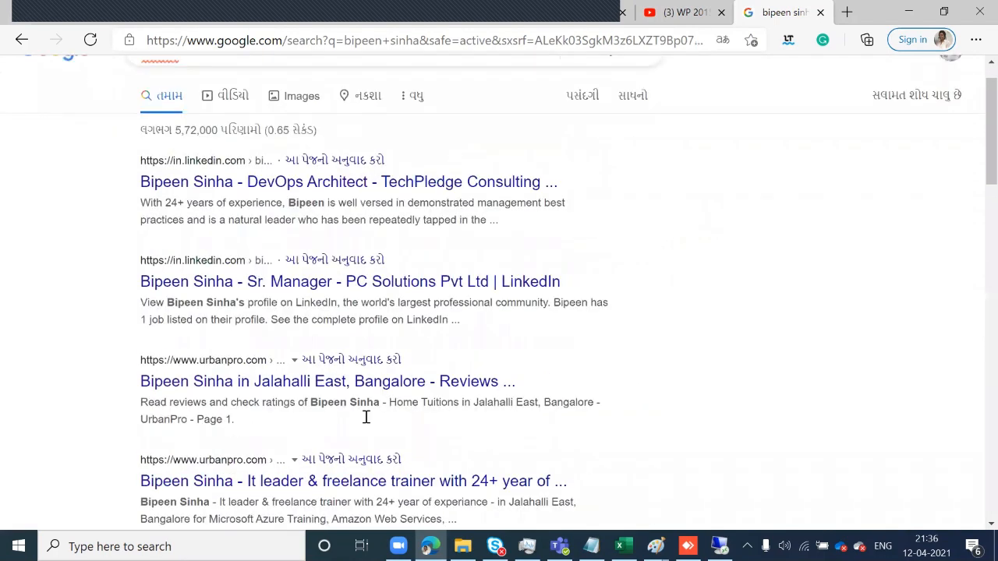
scroll(677, 361, down, 10)
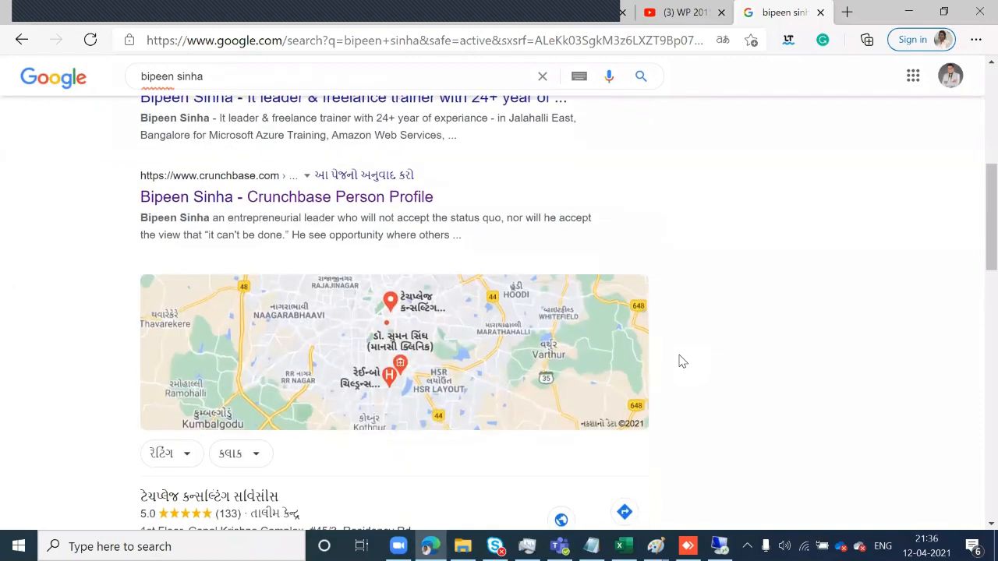
scroll(341, 379, down, 5)
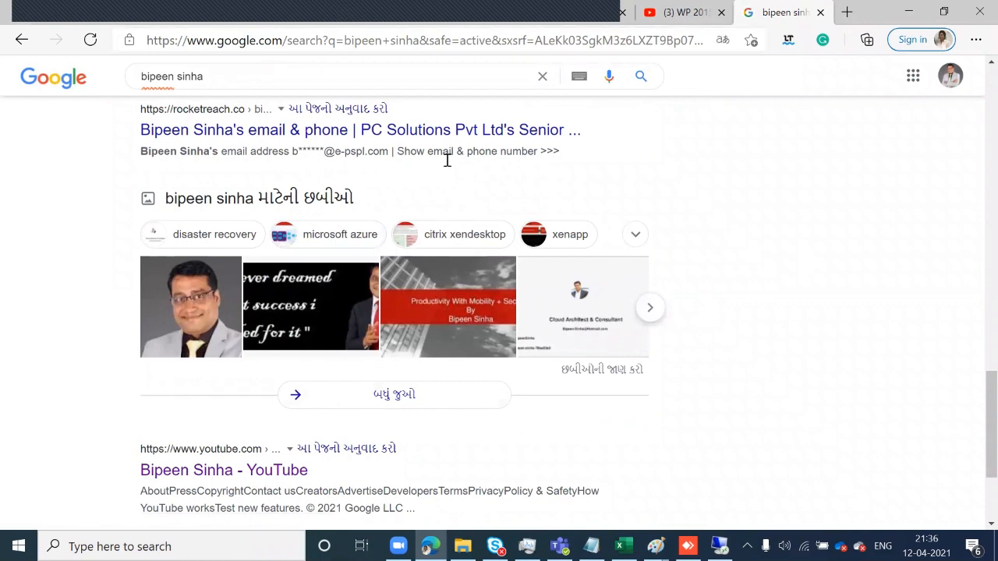
drag(316, 11, 513, 11)
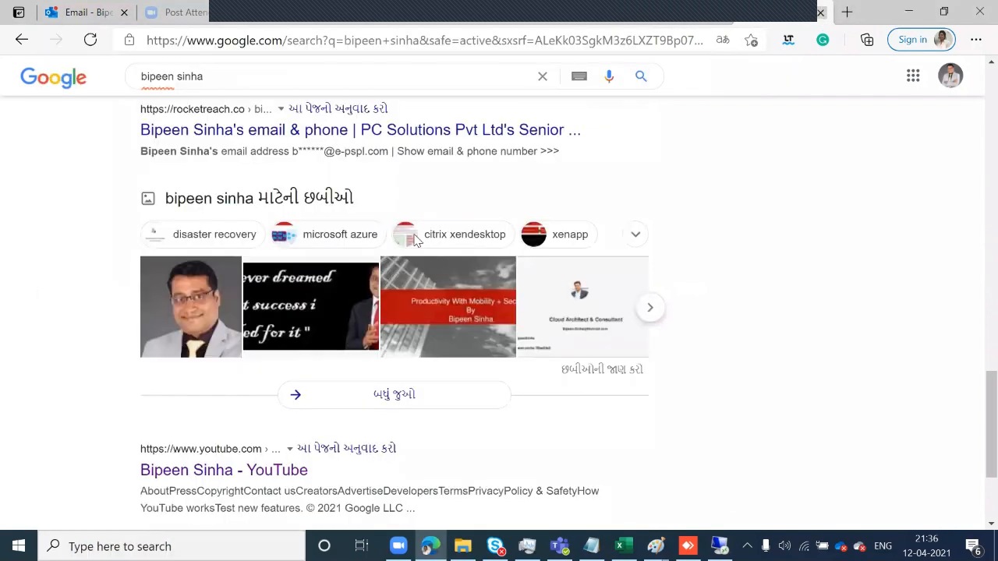
- Run mstsc and connect to 40.87.57.132, entering the admin password and accepting the certificate
click(229, 450)
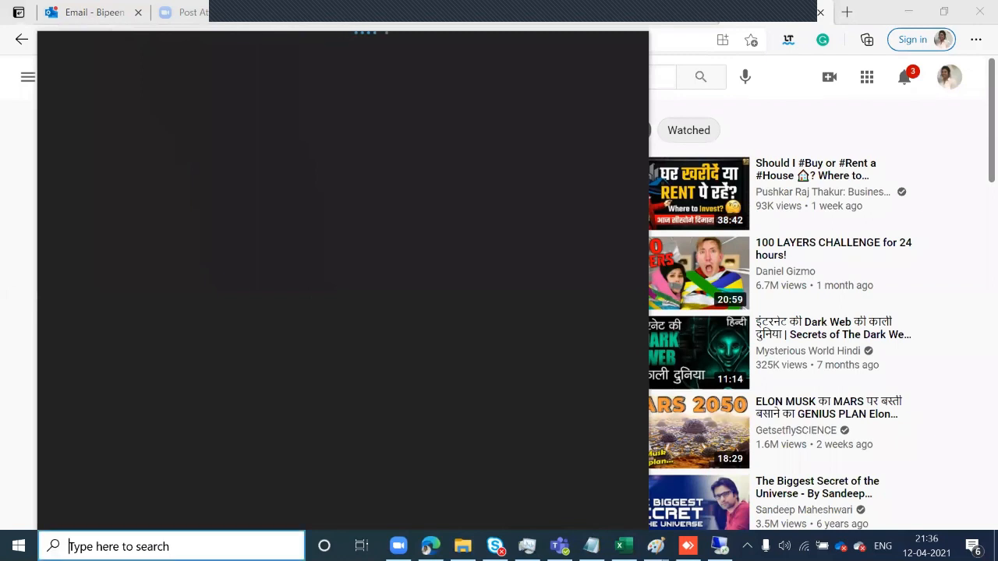
text(mstsc)
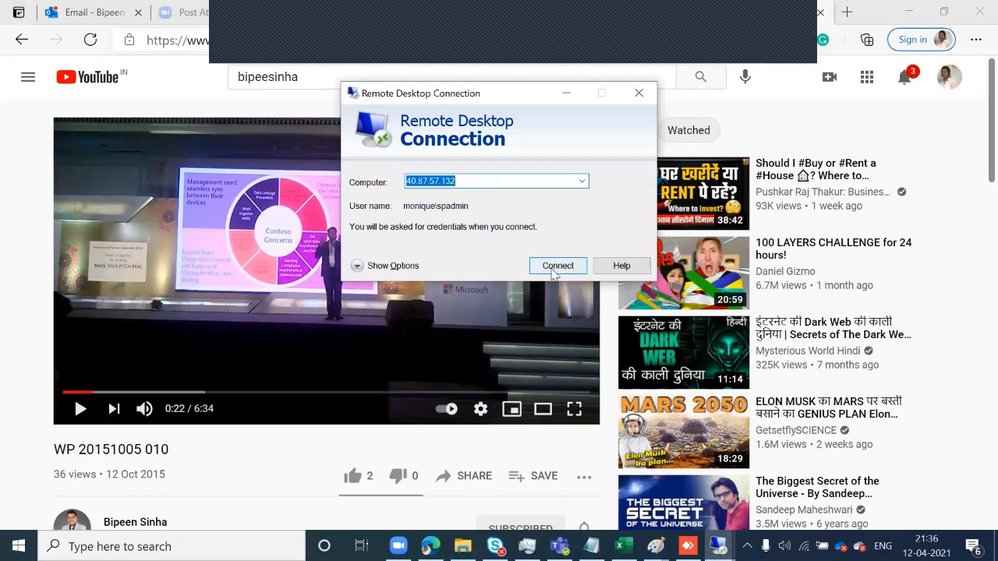
click(557, 266)
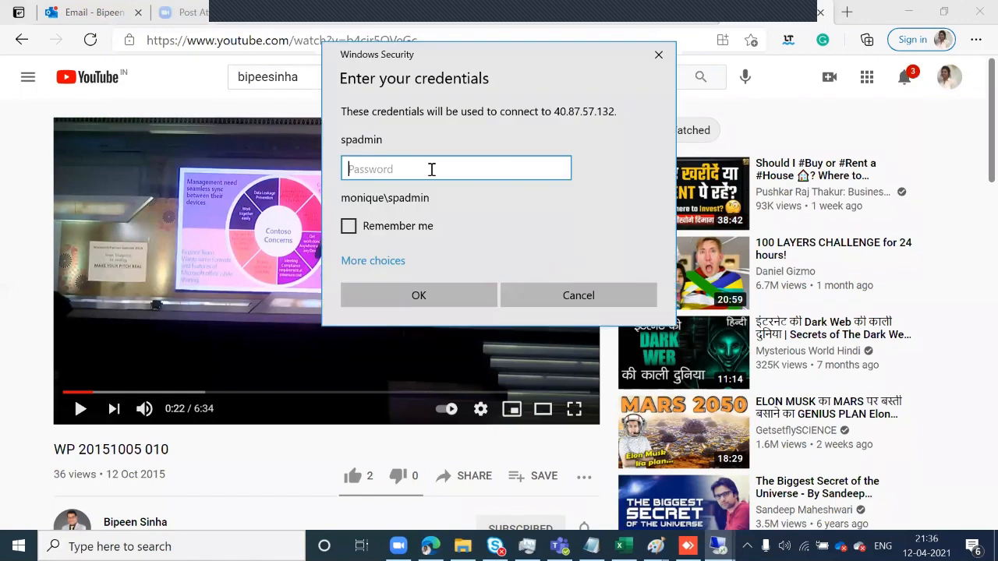
key(Return)
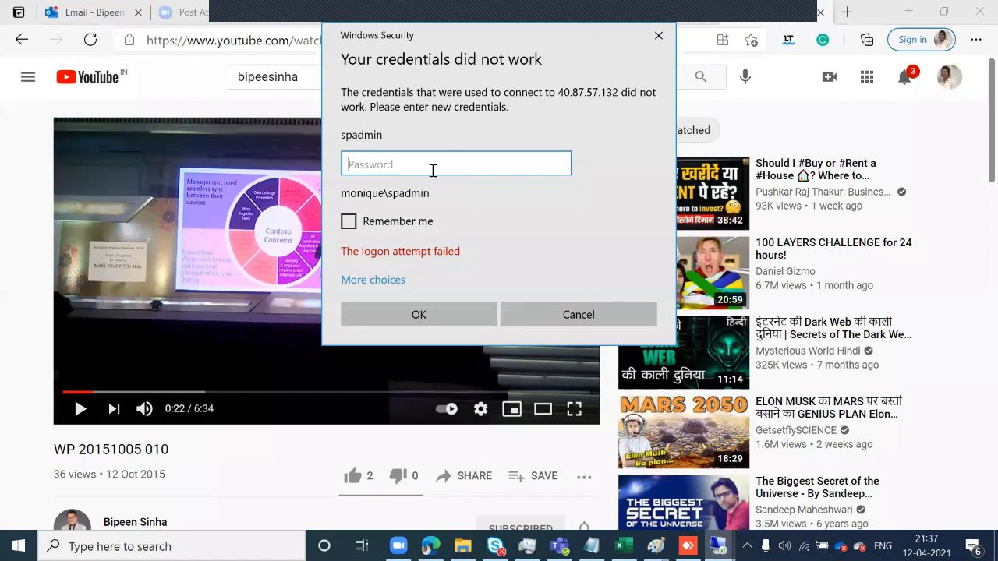
text(pass@word123)
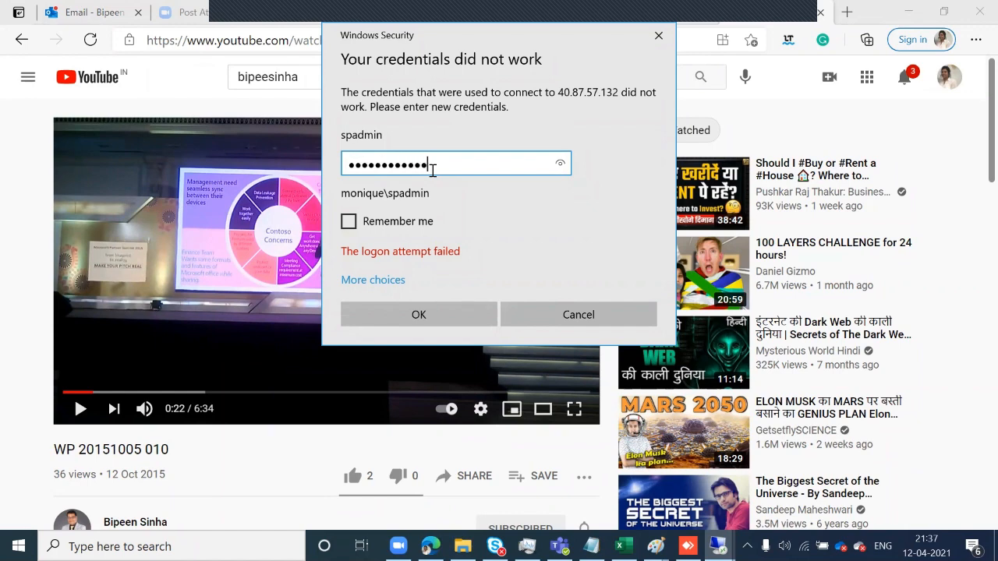
key(Return)
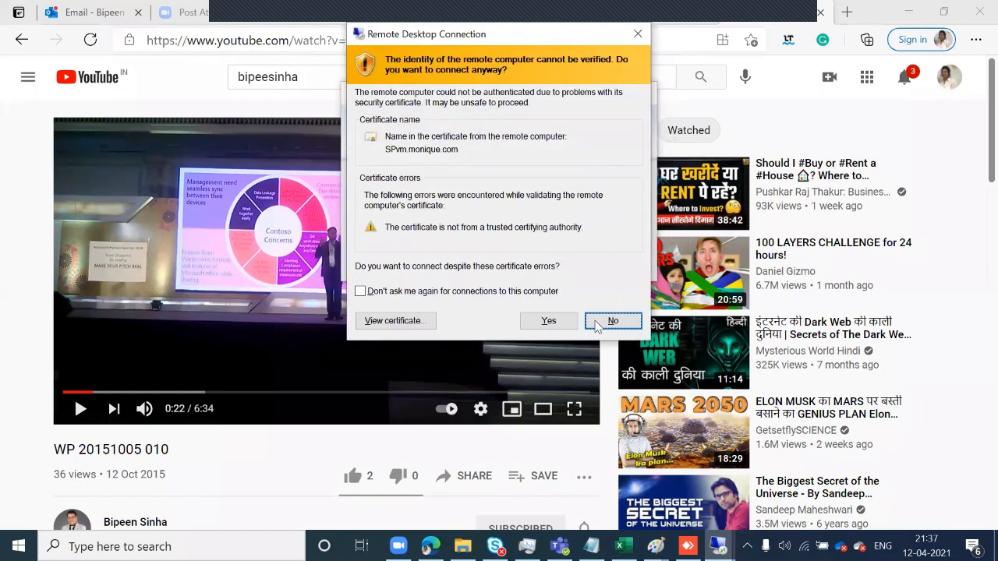
click(548, 321)
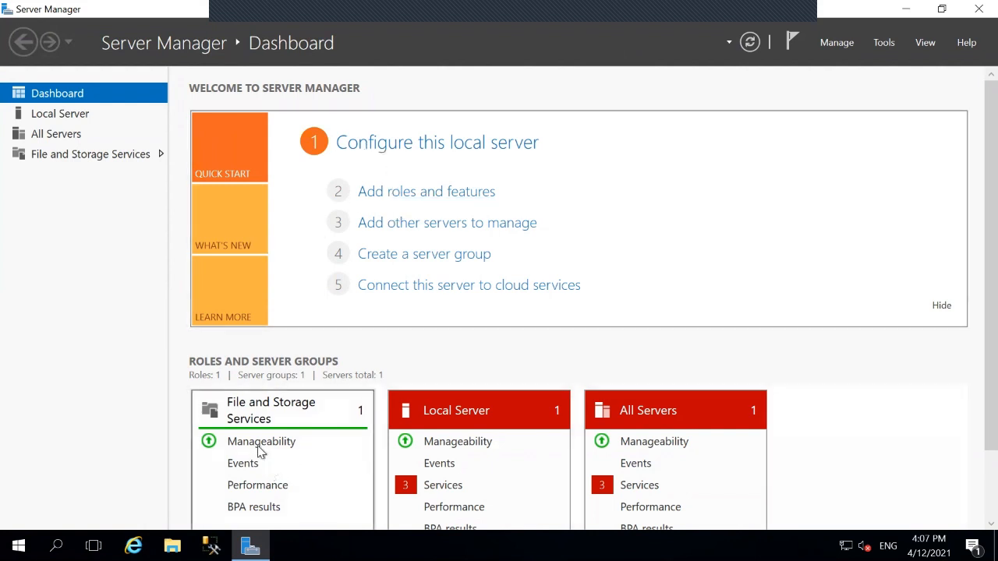
- View the File and Storage Services servers, then close Server Manager
click(256, 407)
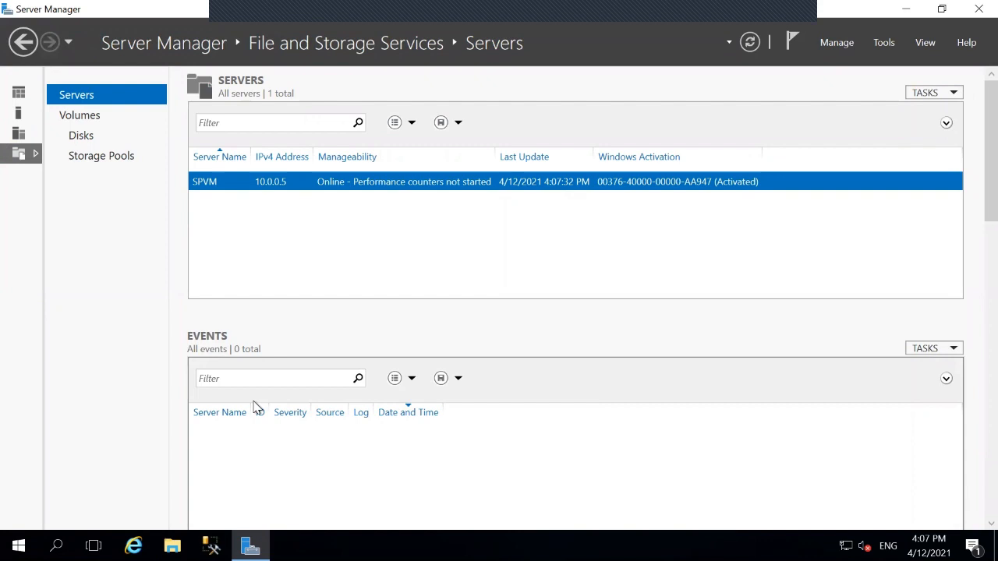
click(974, 9)
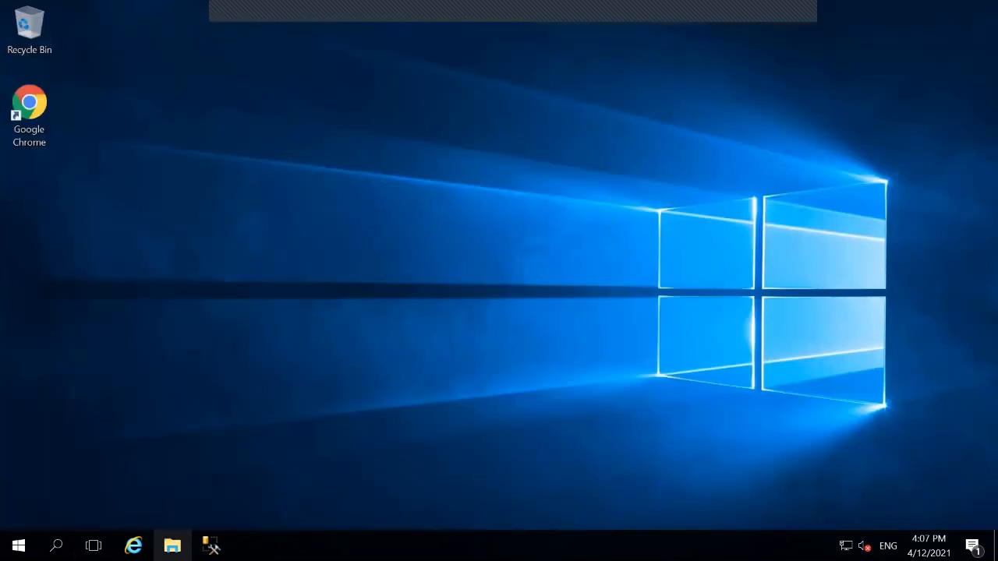
- Open Downloads in File Explorer and mount the officeserver disc image
key(super+e)
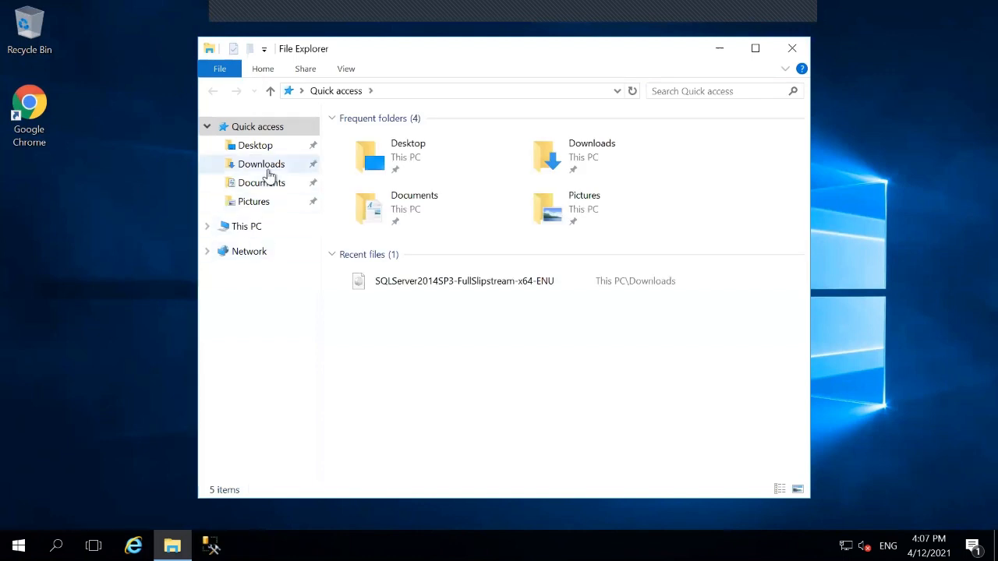
click(266, 165)
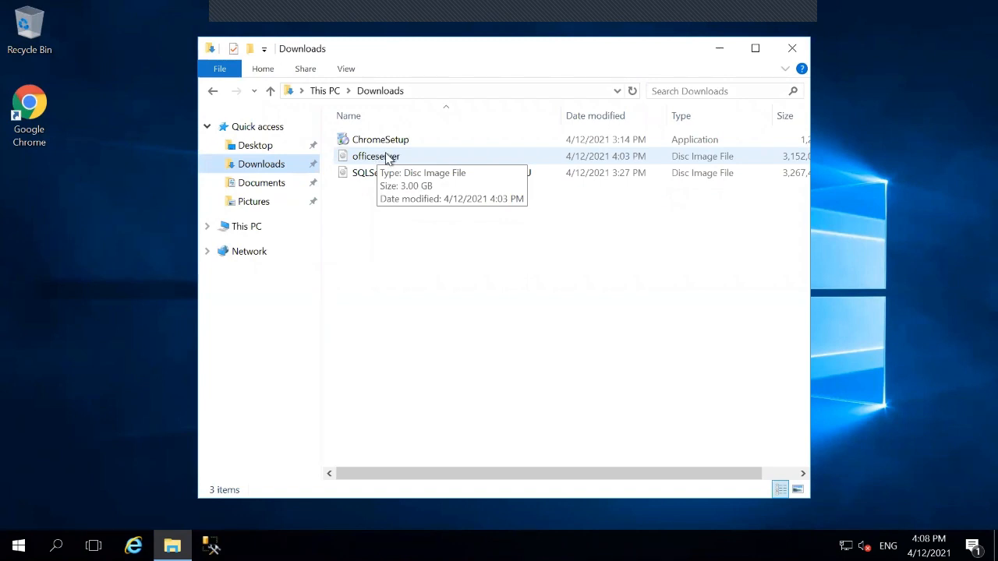
click(387, 158)
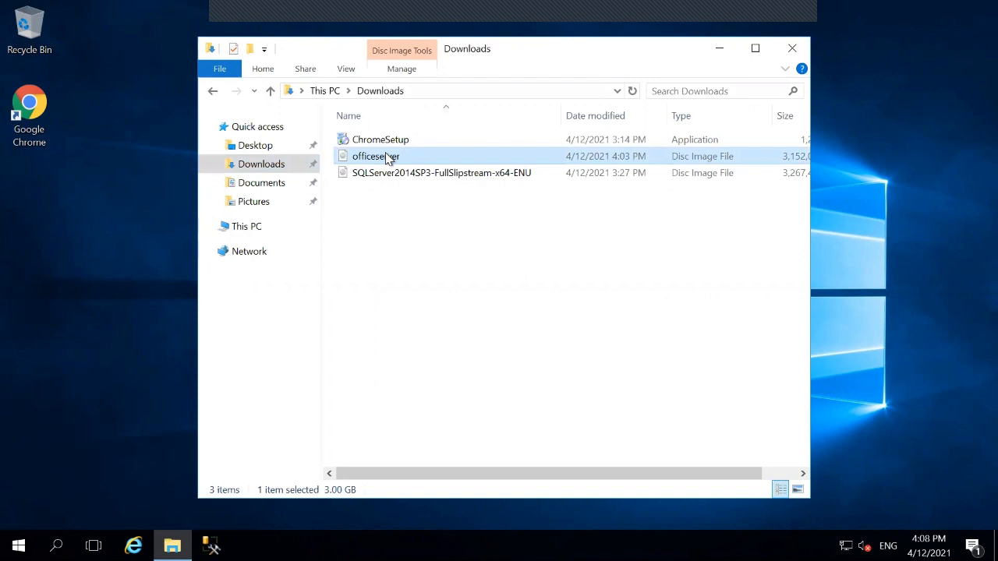
double_click(387, 157)
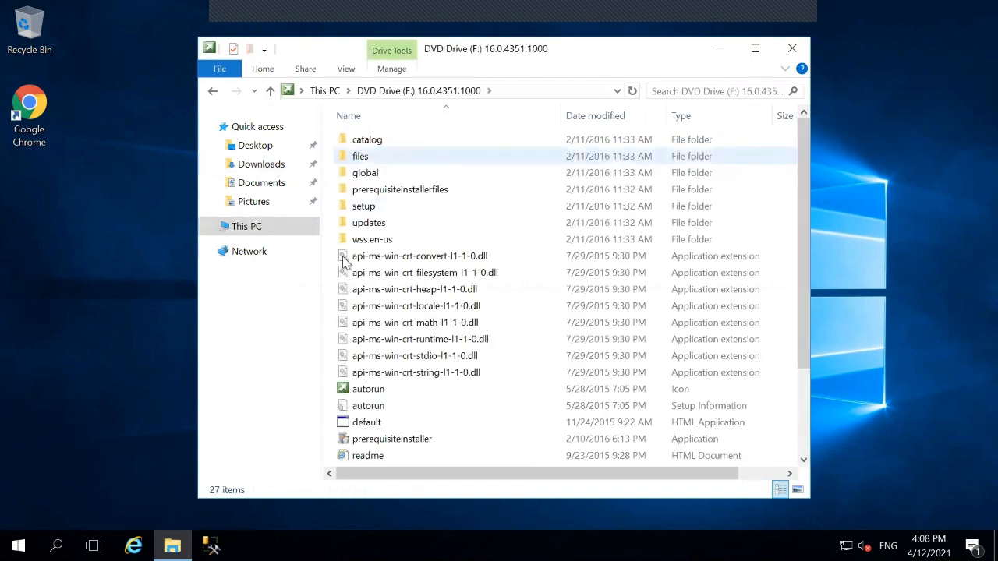
- Dismiss the dll warning, maximize DVD Drive (F:) and select prerequisiteinstaller
double_click(341, 260)
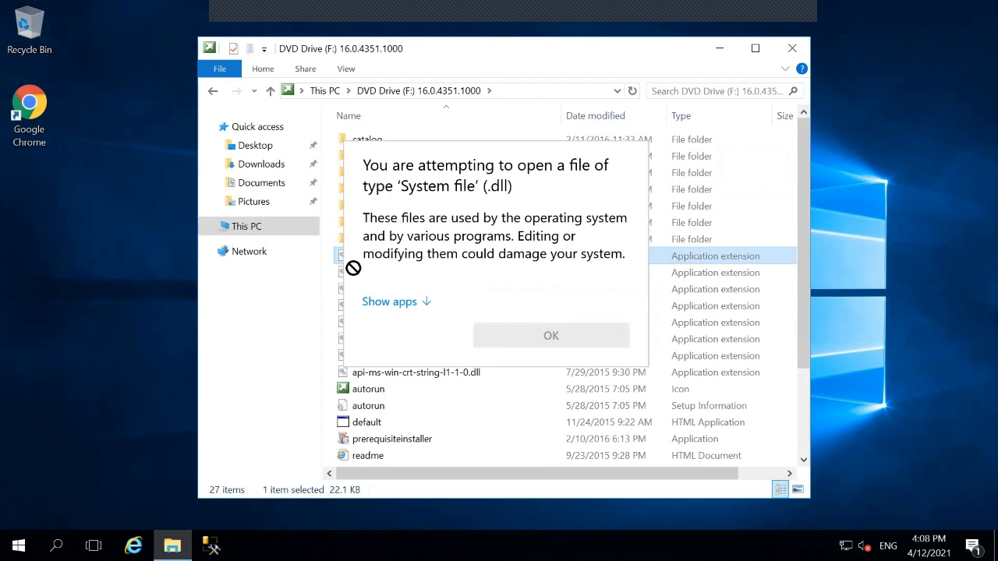
click(511, 55)
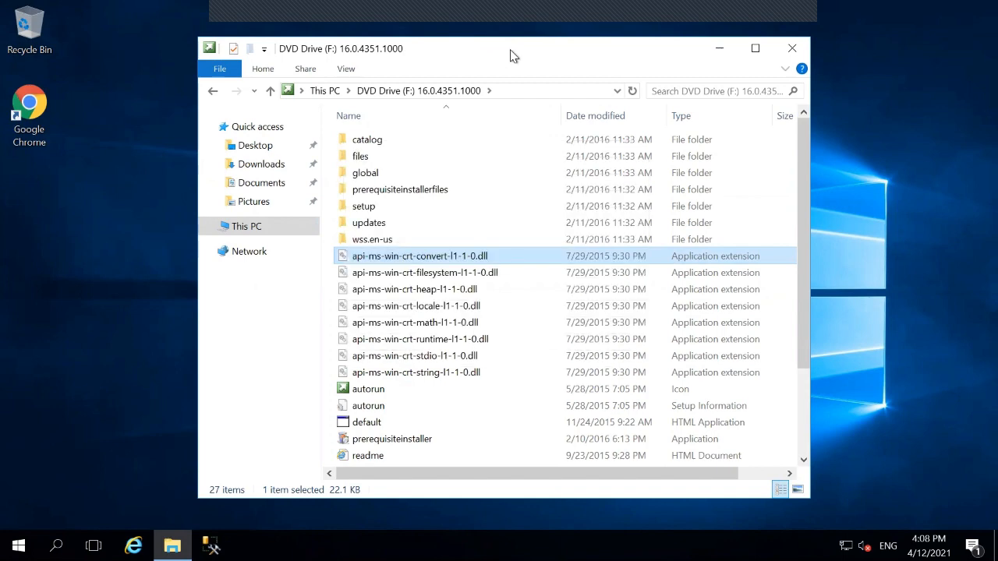
key(super+Up)
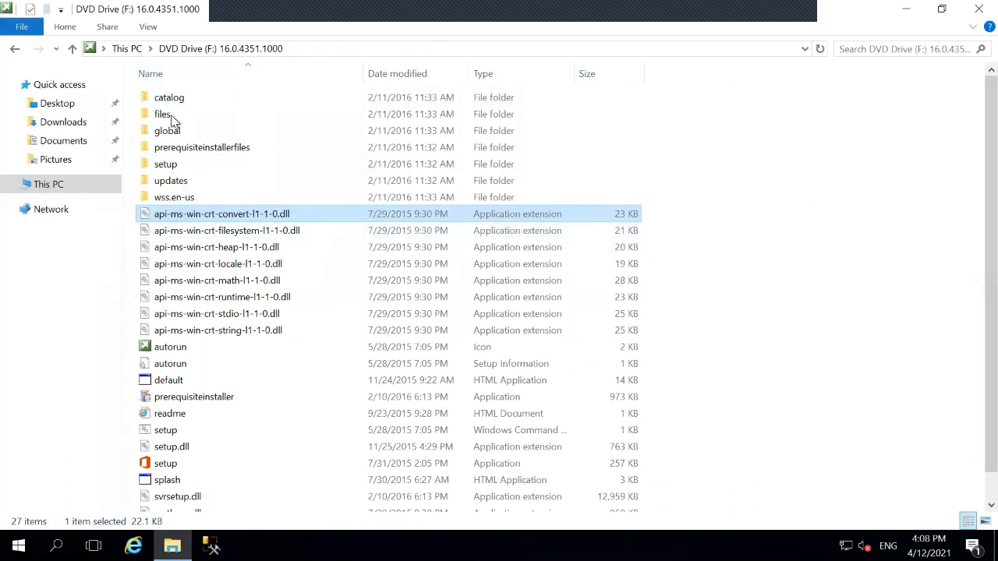
click(187, 400)
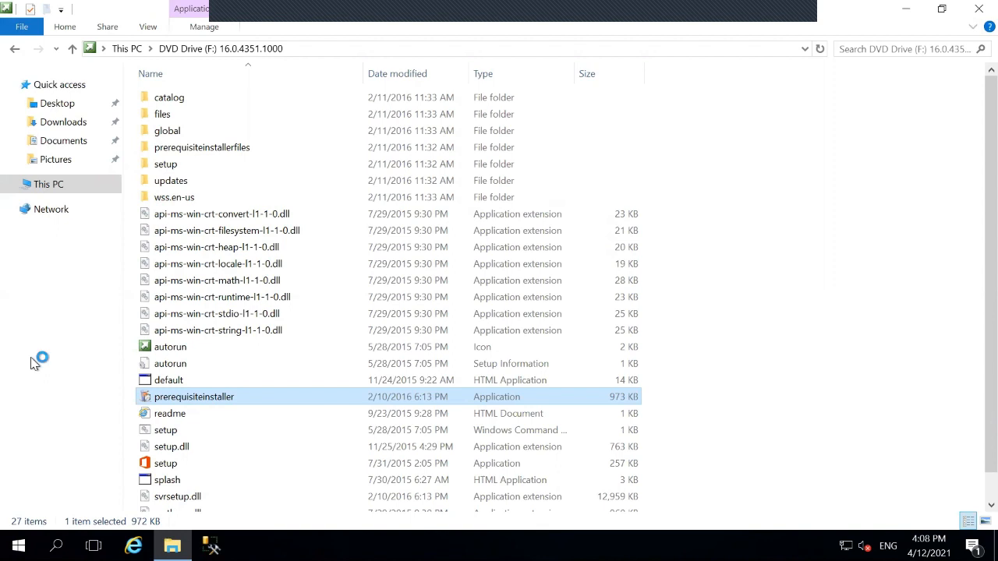
- Launch prerequisiteinstaller from the disc, accept the license terms, and begin installing prerequisites
double_click(164, 399)
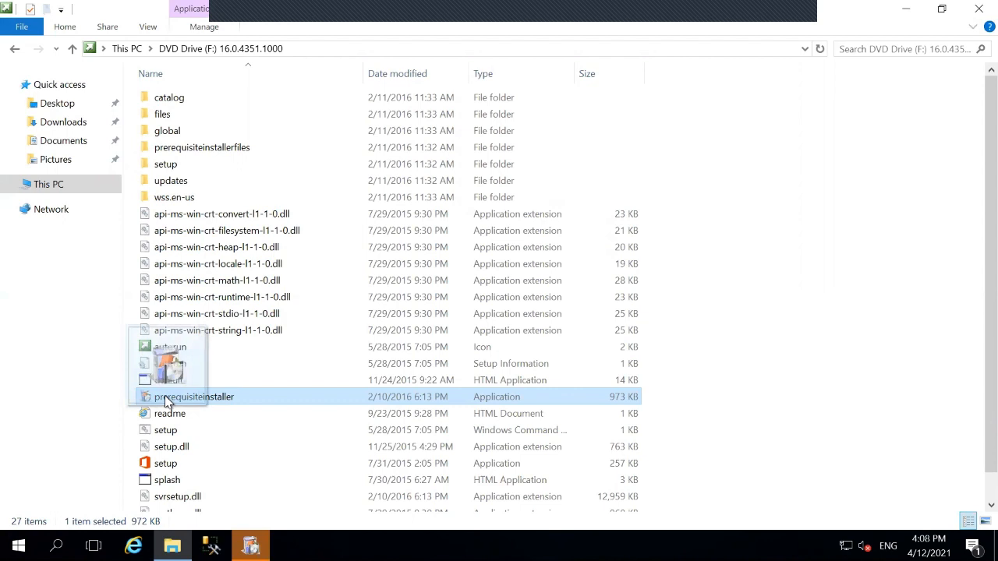
drag(165, 396, 55, 412)
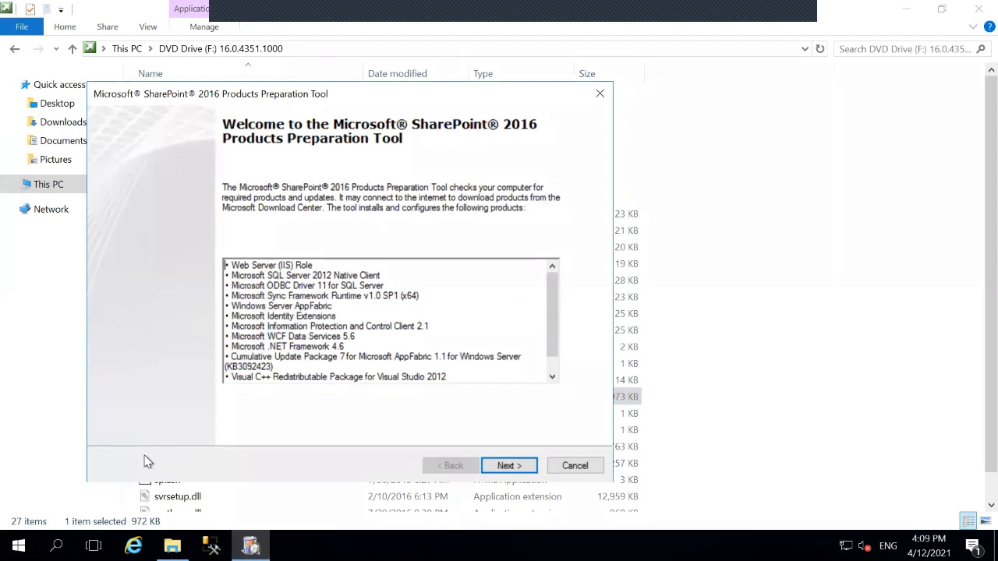
click(512, 464)
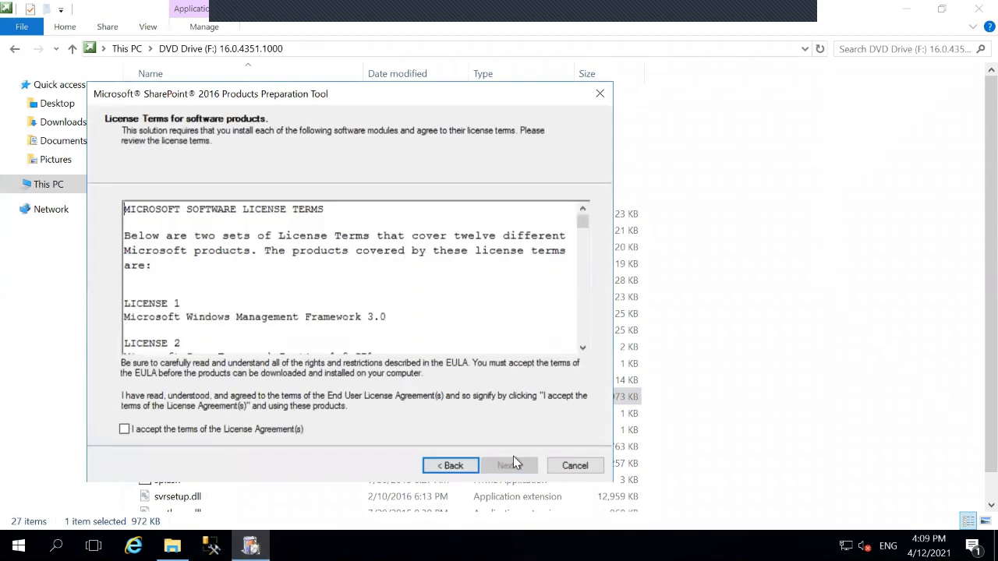
click(126, 431)
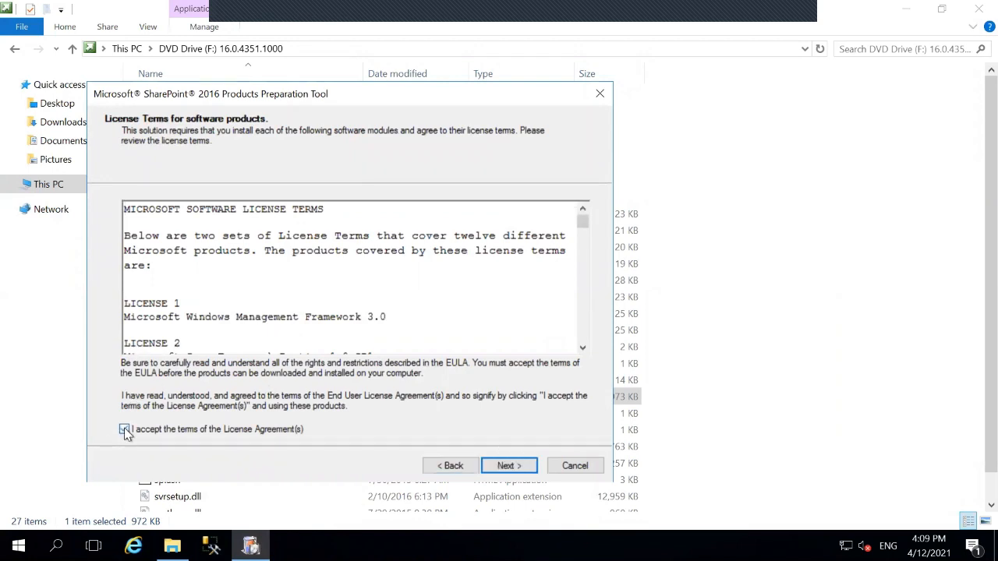
click(515, 468)
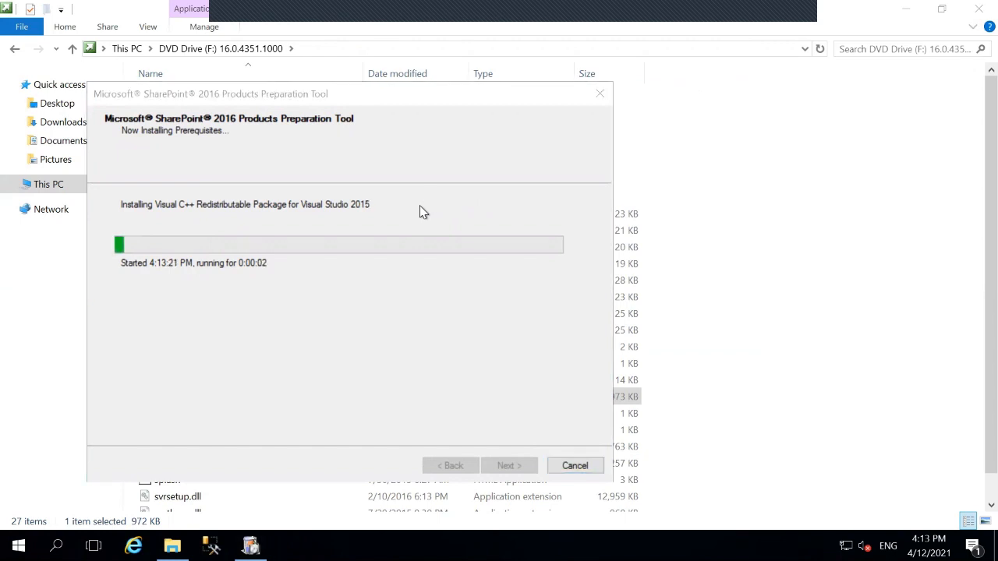
- Bring the Preparation Tool window into focus as the prerequisite installs run toward completion
click(421, 206)
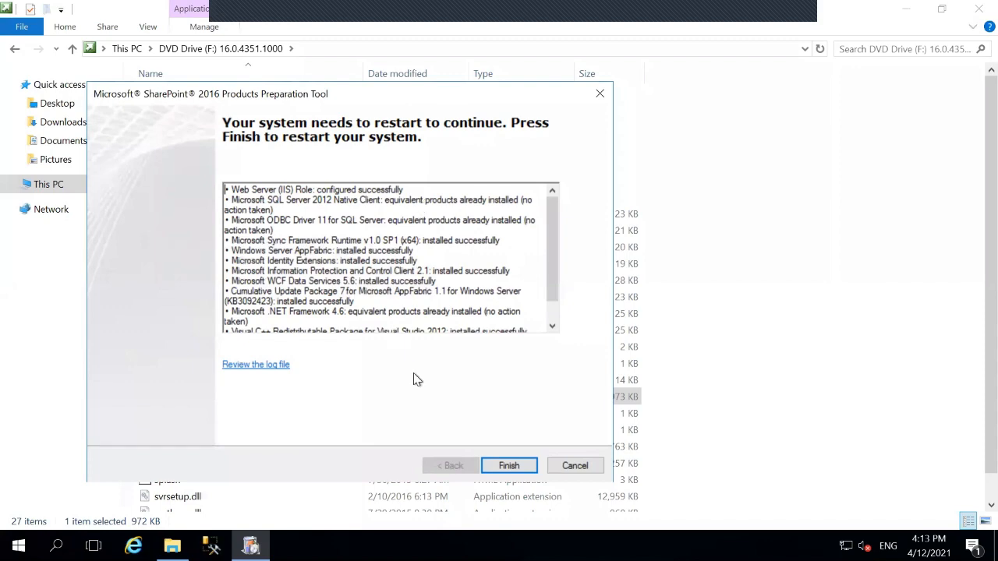
- Finish the SharePoint 2016 Products Preparation Tool so the VM restarts
click(502, 466)
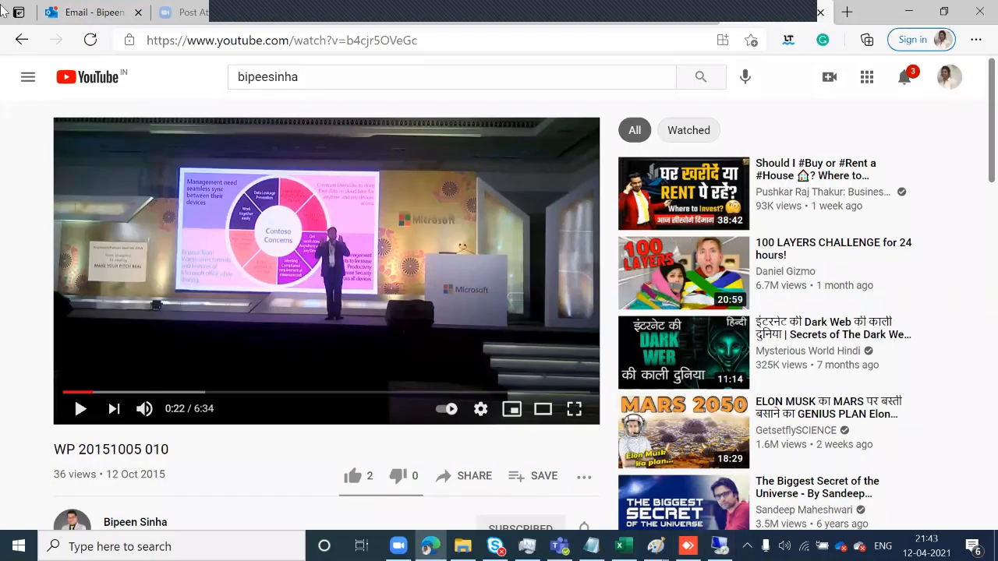
- Relaunch Remote Desktop Connection via mstsc, sign in with the account password, and accept the certificate
click(148, 547)
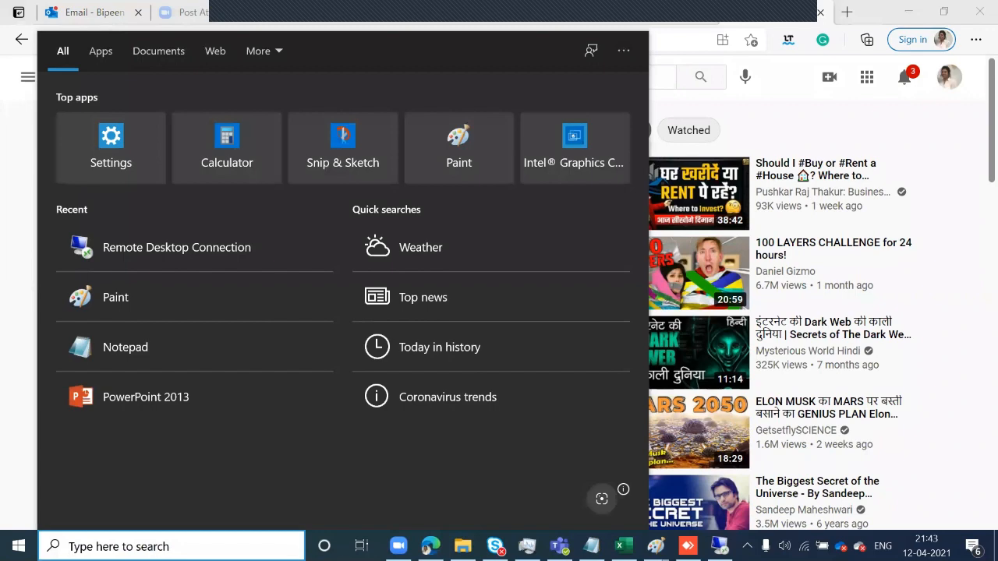
text(mstsc)
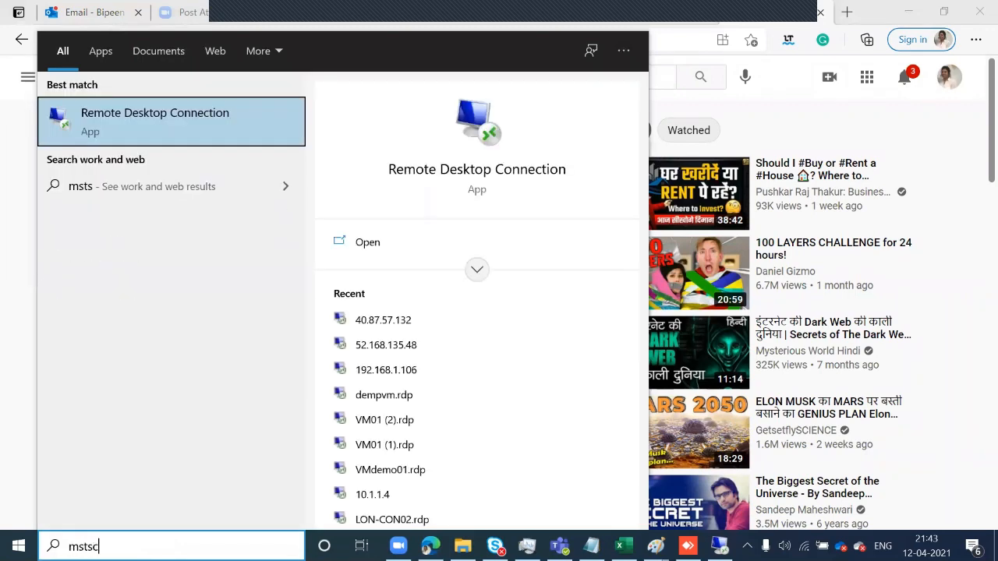
key(Return)
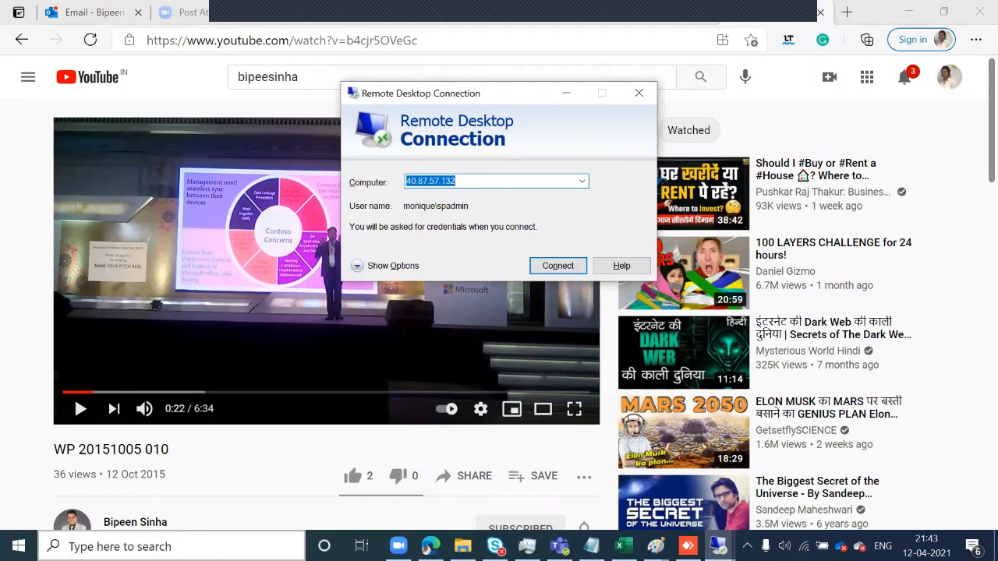
click(555, 266)
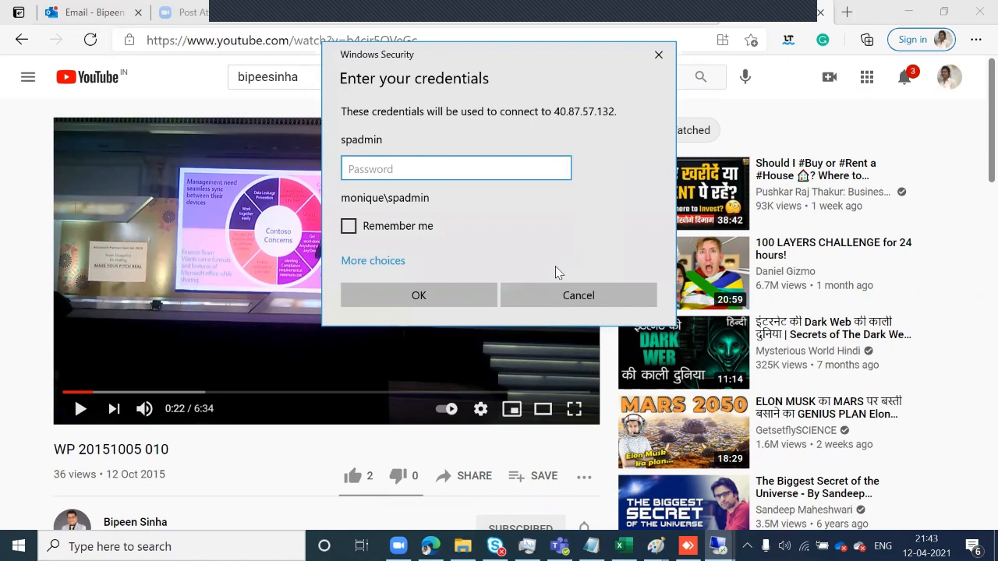
text(************)
click(417, 295)
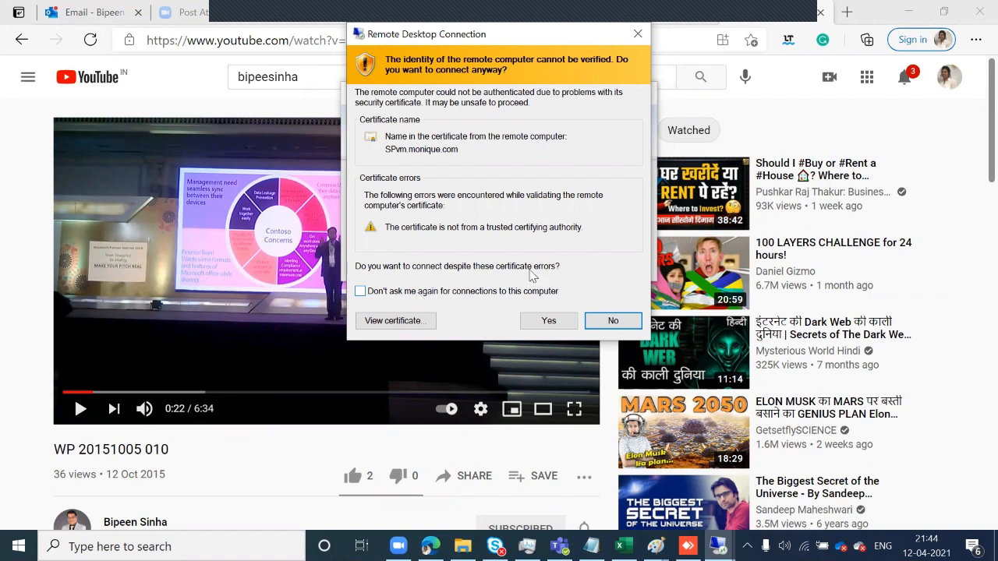
click(546, 320)
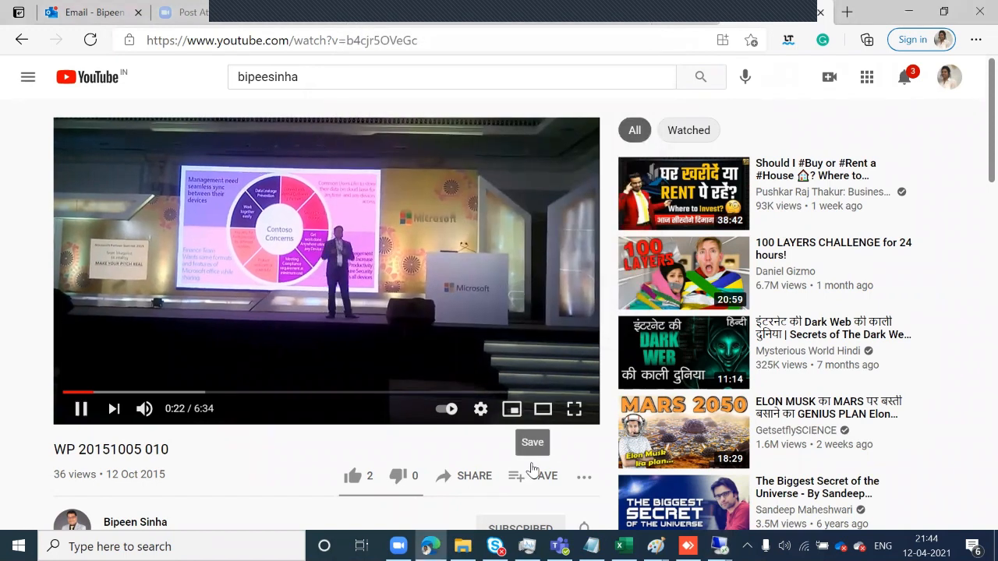
- Pause the YouTube video, close its Edge tab, and switch back to the Remote Desktop window
click(434, 248)
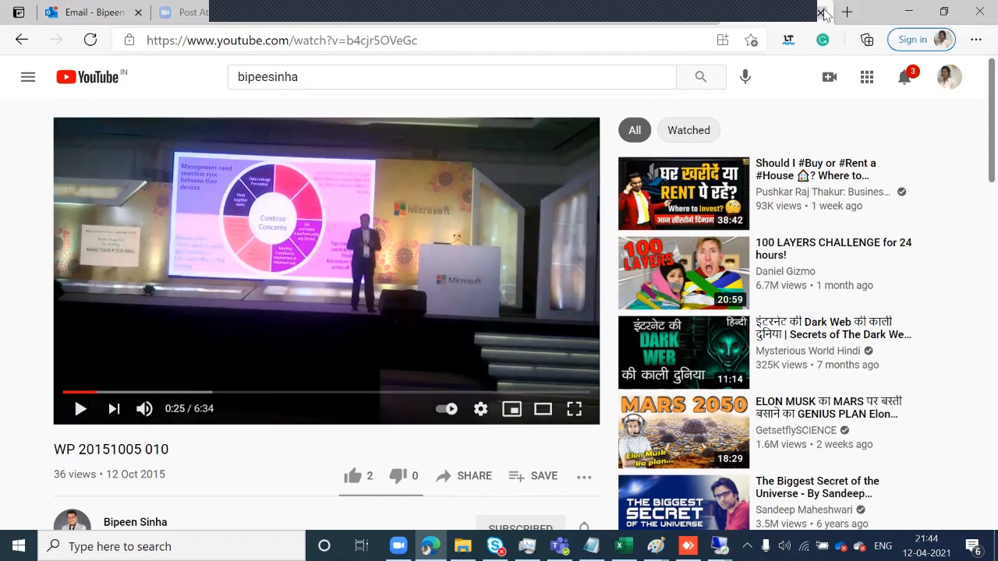
click(821, 13)
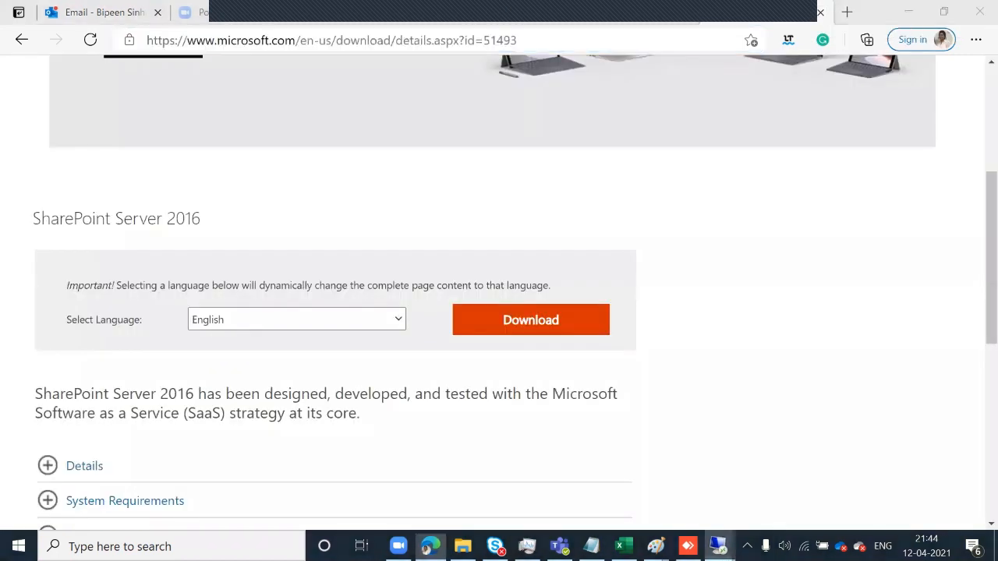
mouse_move(719, 546)
click(758, 421)
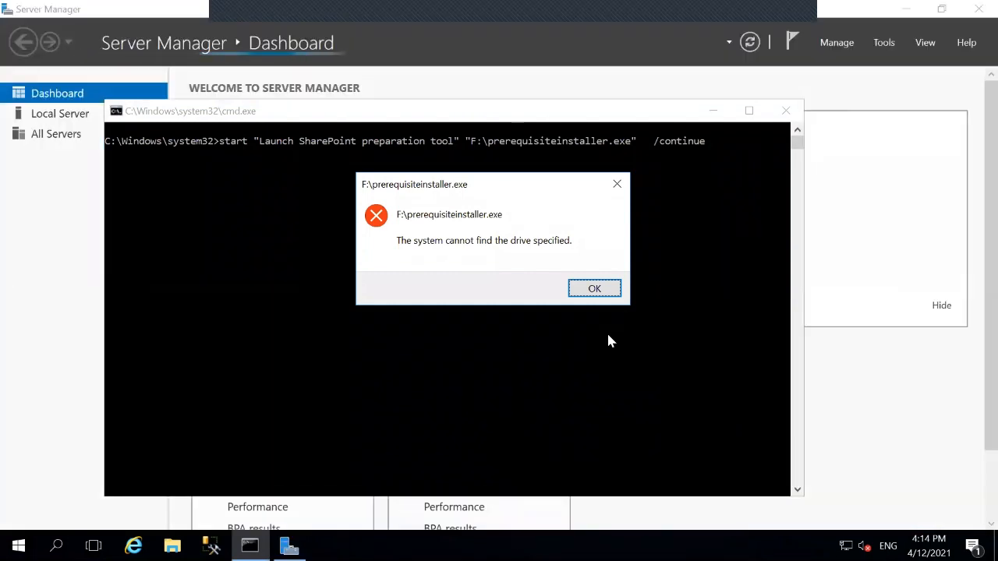
- Dismiss the drive F: not-found error, view File and Storage Services, then bring up File Explorer
click(592, 288)
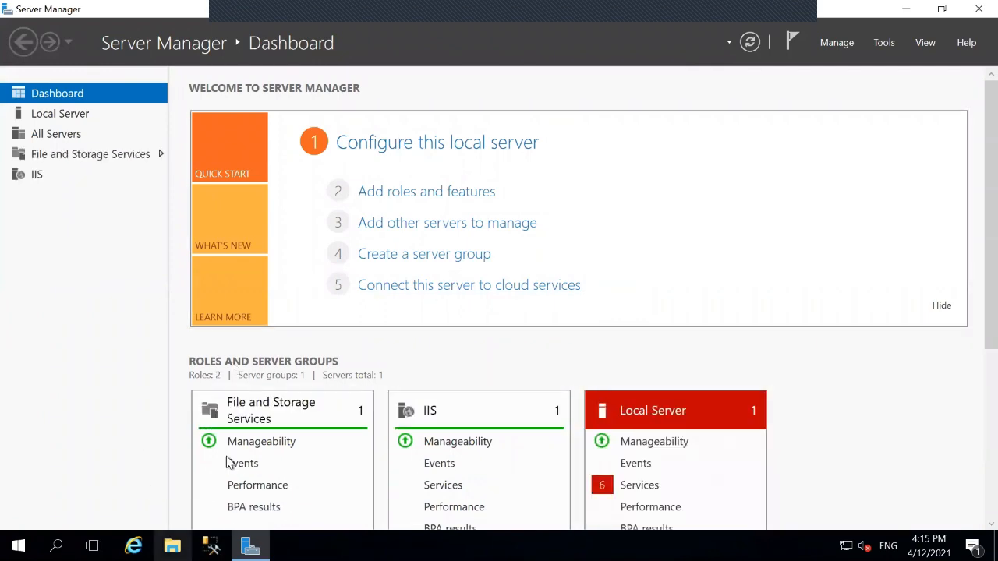
click(250, 421)
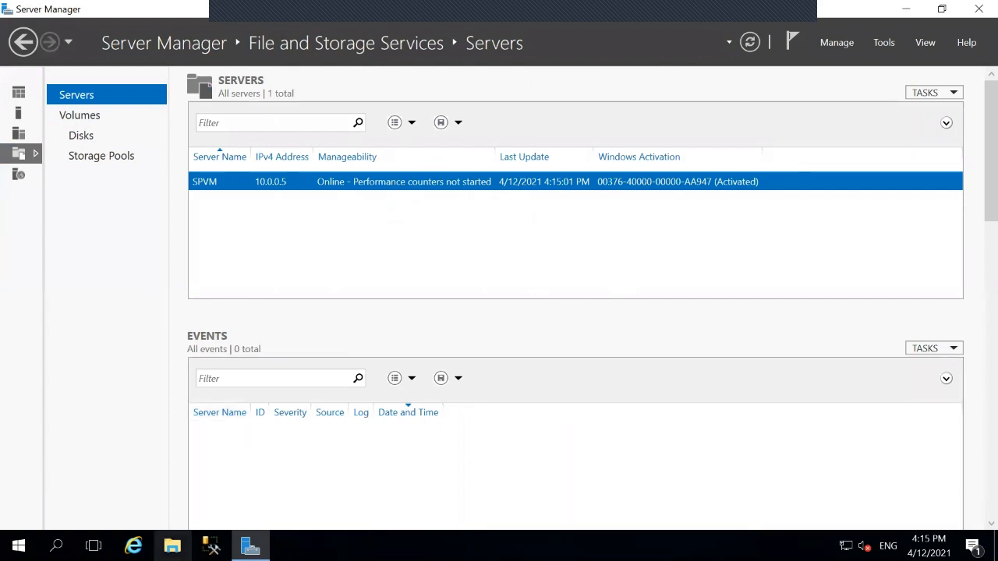
click(173, 546)
click(172, 546)
click(172, 546)
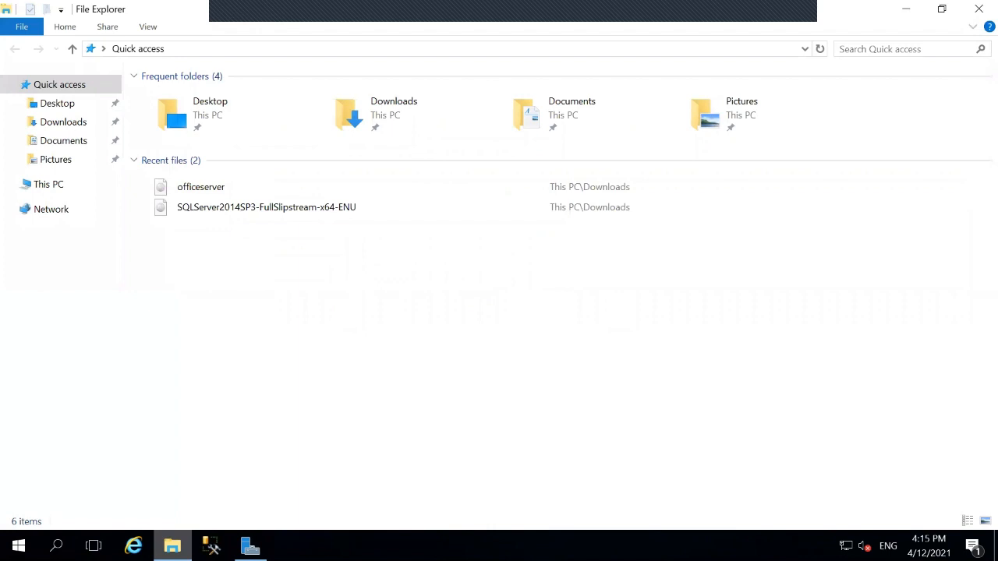
- In Downloads, mount the officeserver disc image as DVD drive F:
click(62, 124)
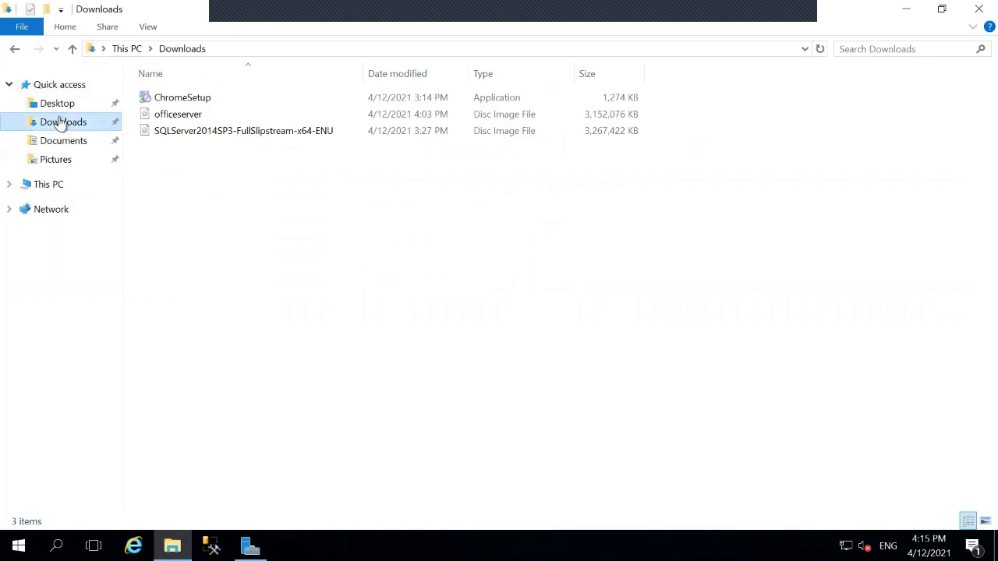
click(180, 115)
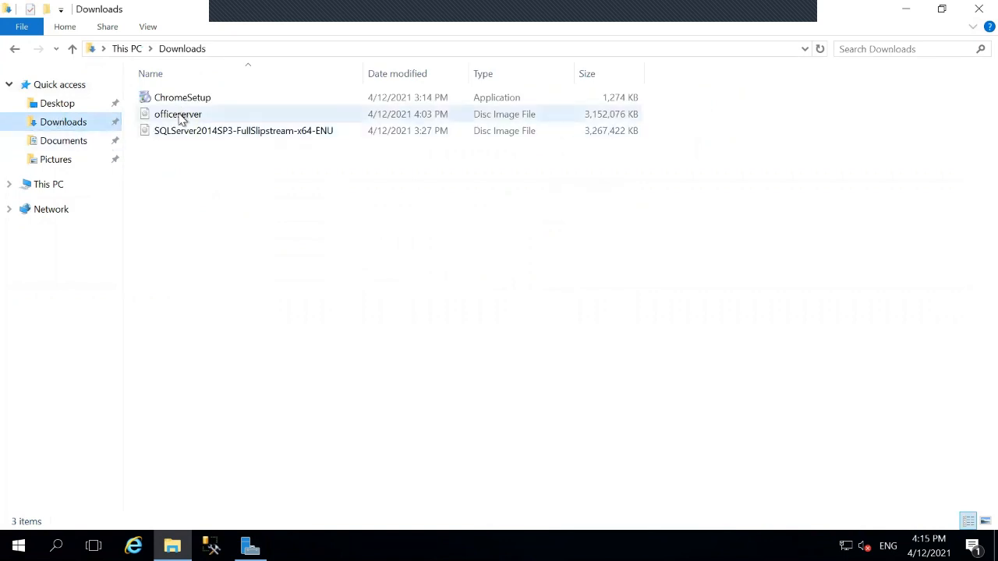
click(180, 117)
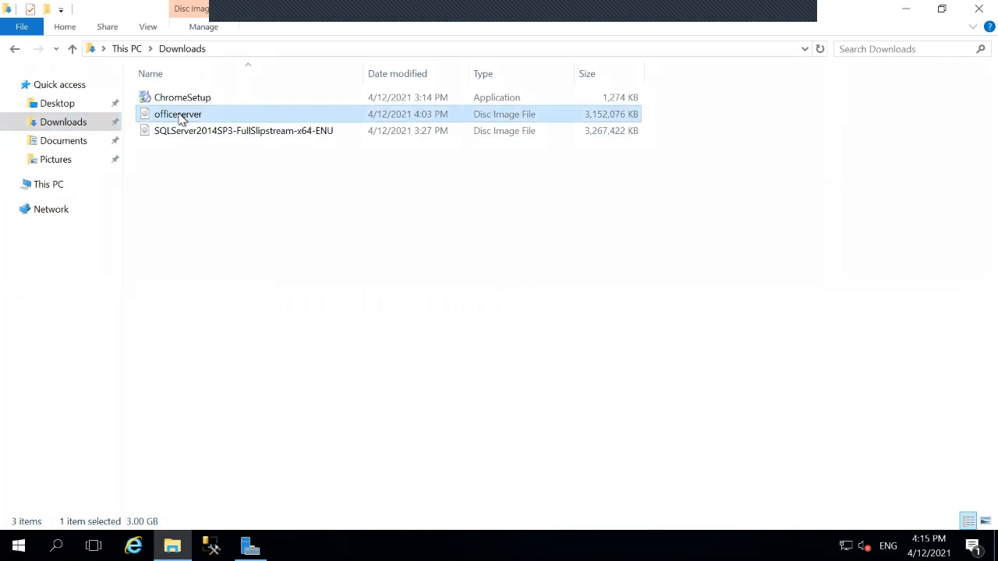
click(179, 116)
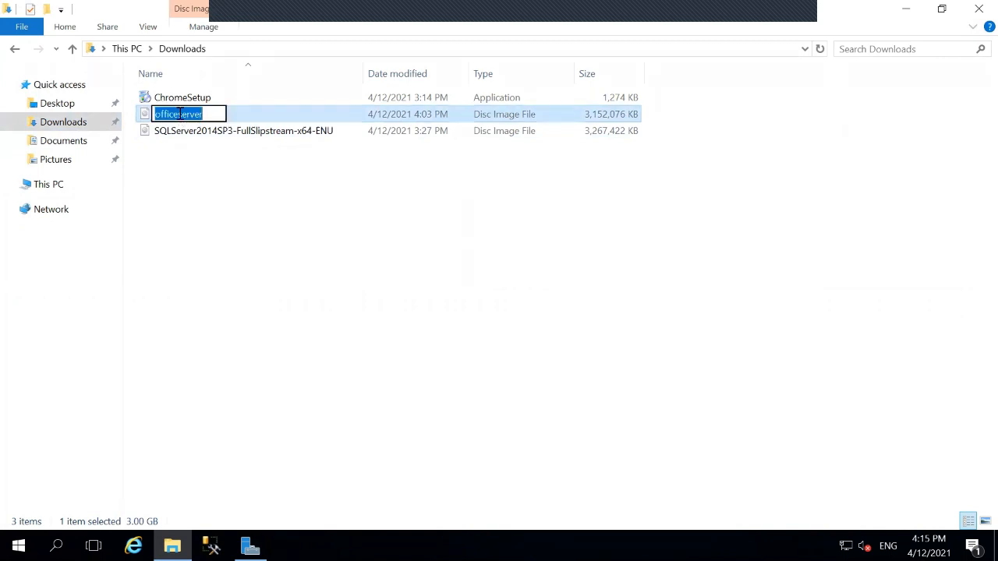
click(235, 115)
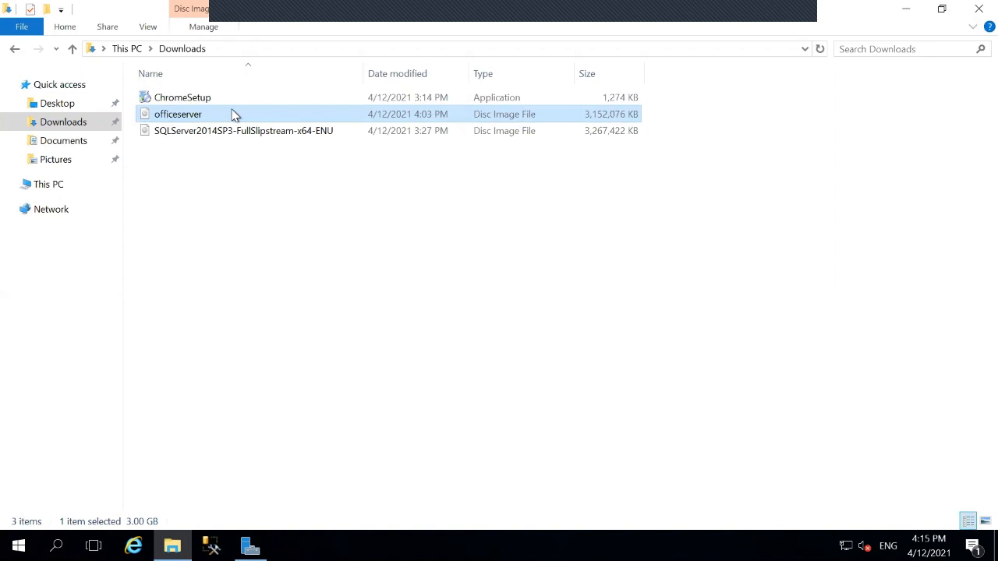
key(F2)
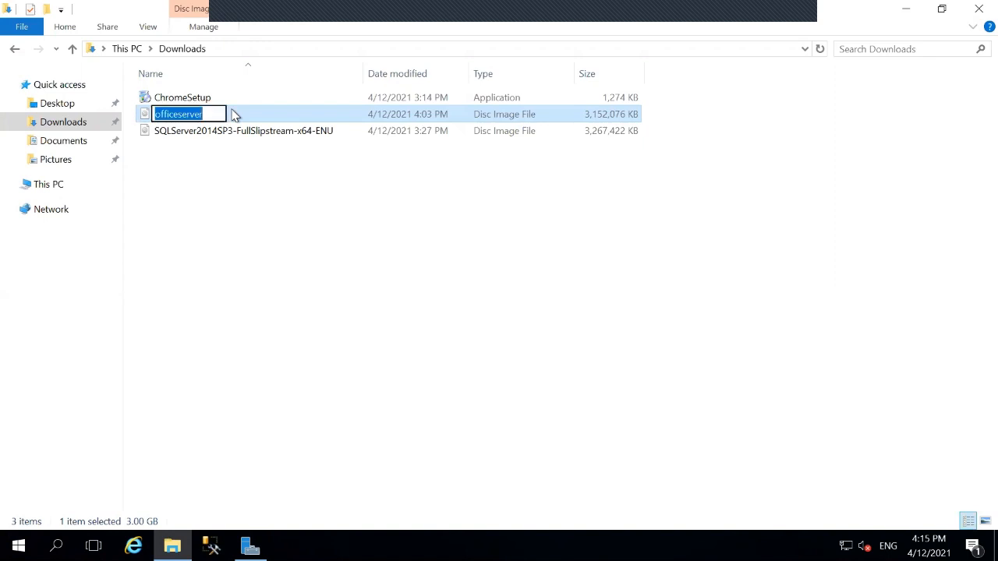
click(231, 118)
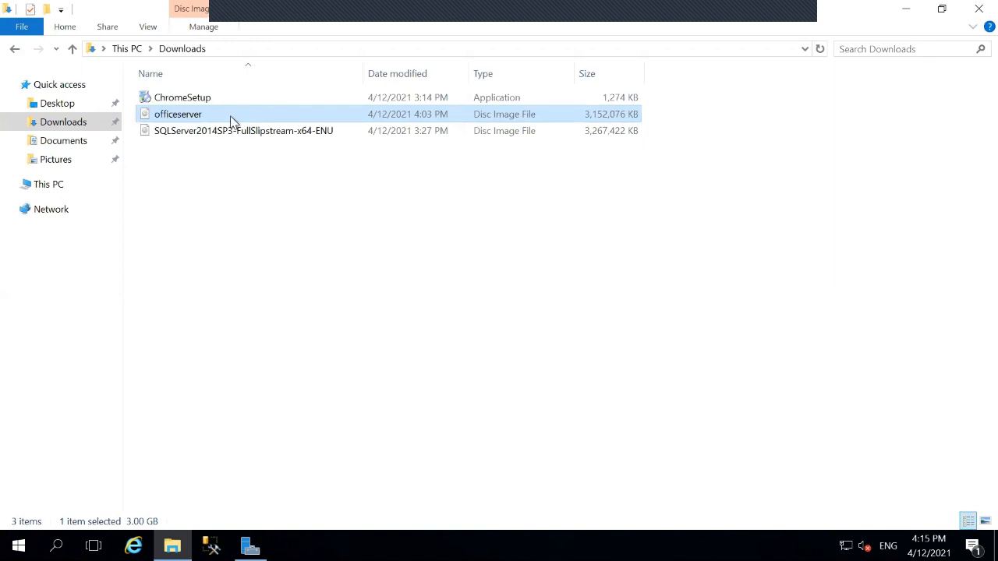
right_click(147, 119)
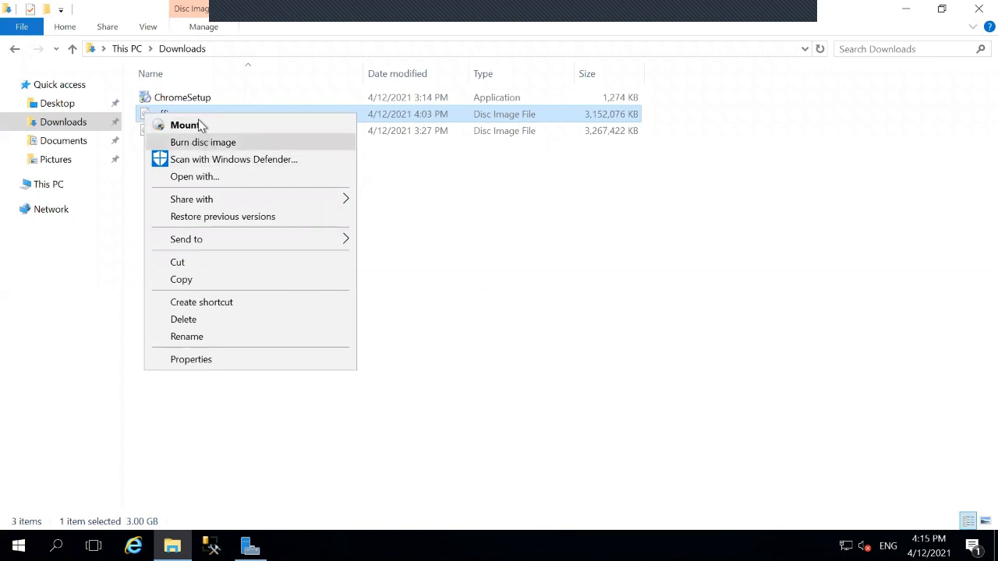
click(198, 129)
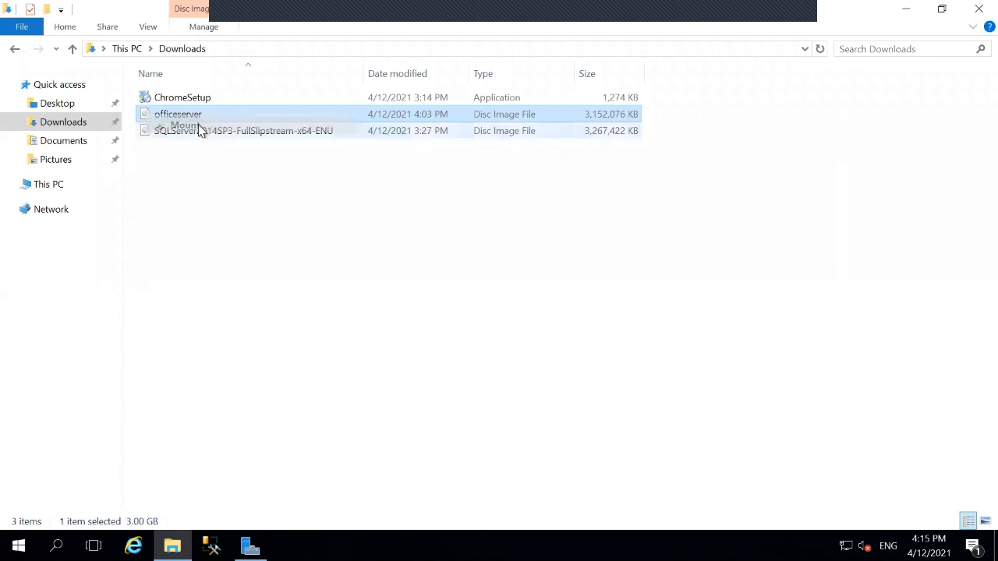